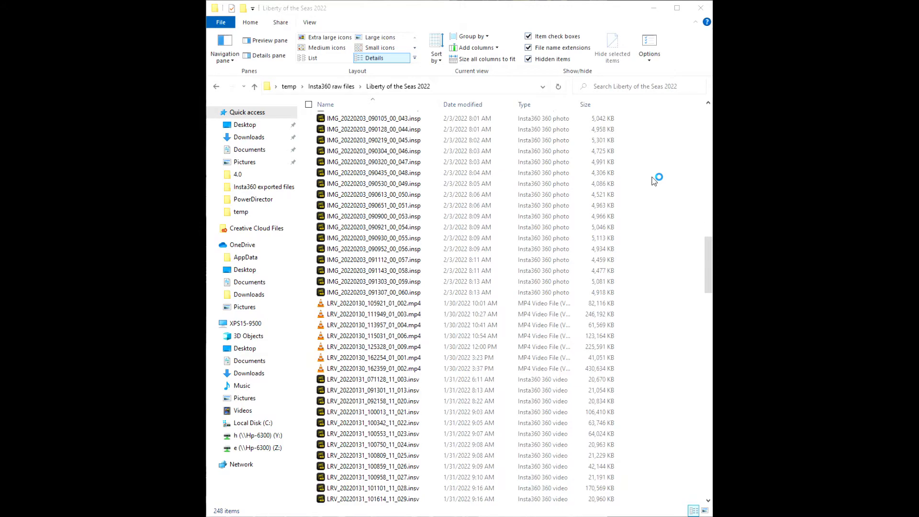
Look through the whole file list of the Liberty of the Seas 2022 folder, comparing the IMG, LRV and VID files
scroll(654, 181, down, 20)
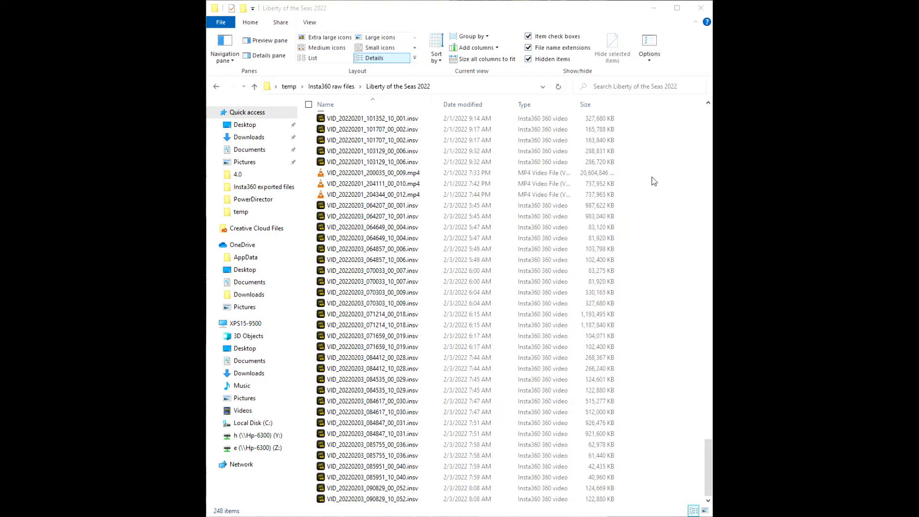
scroll(654, 181, up, 18)
scroll(653, 181, up, 20)
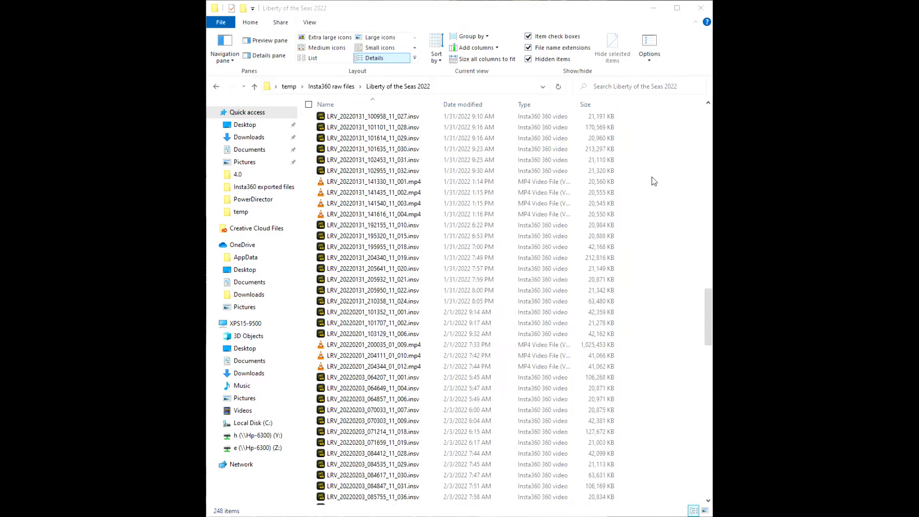
scroll(654, 181, up, 12)
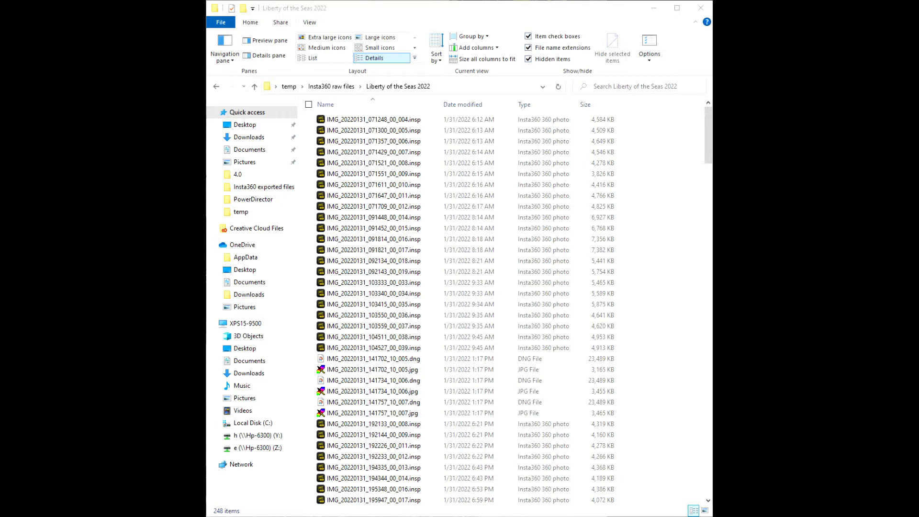
key(alt+Tab)
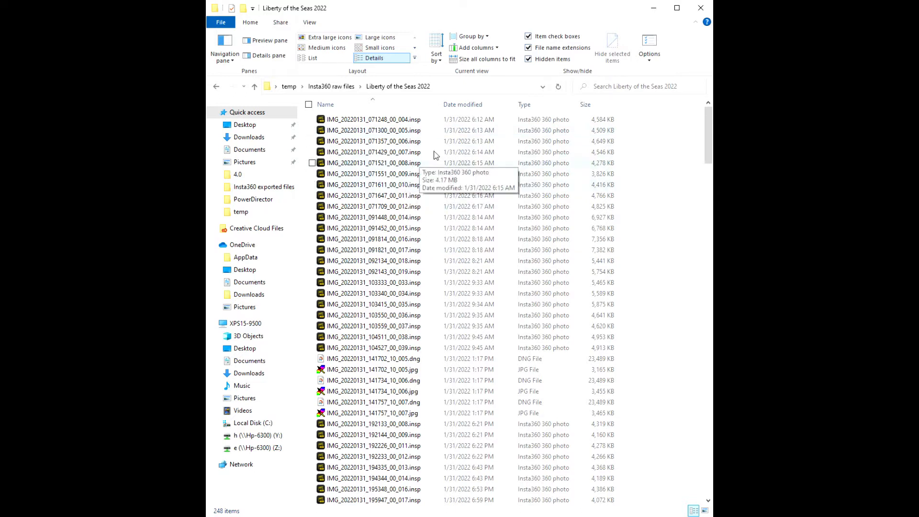
click(418, 122)
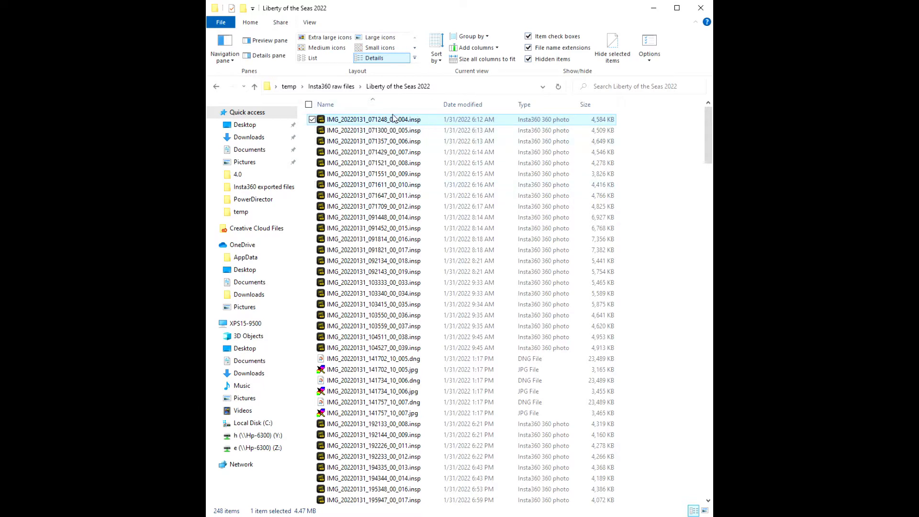
scroll(441, 202, down, 6)
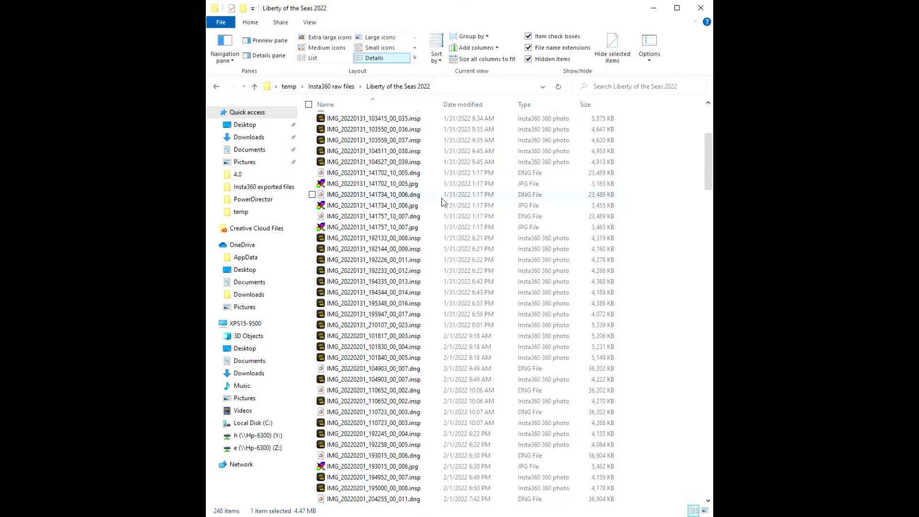
scroll(442, 202, down, 20)
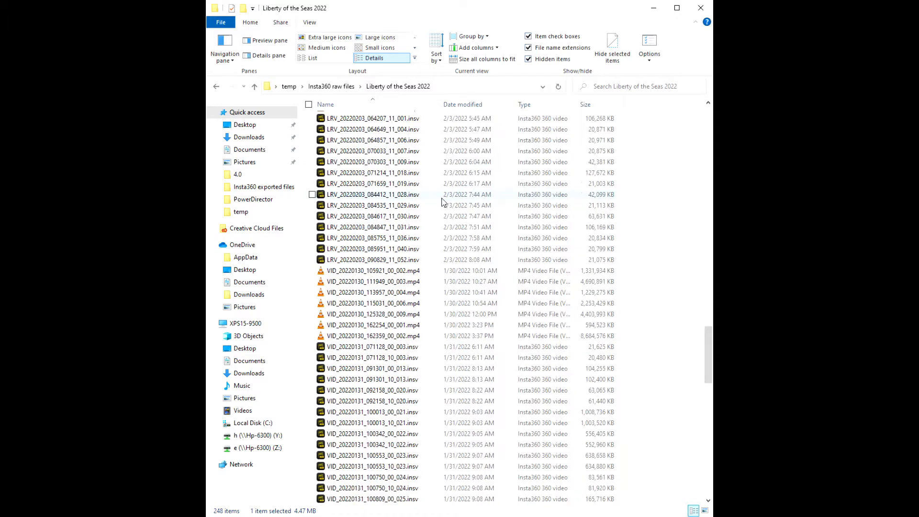
scroll(441, 202, down, 5)
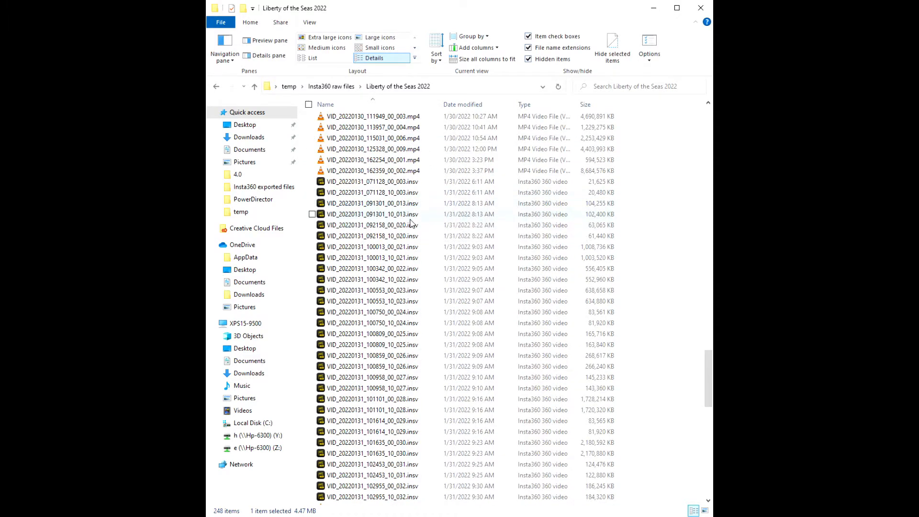
scroll(410, 223, up, 19)
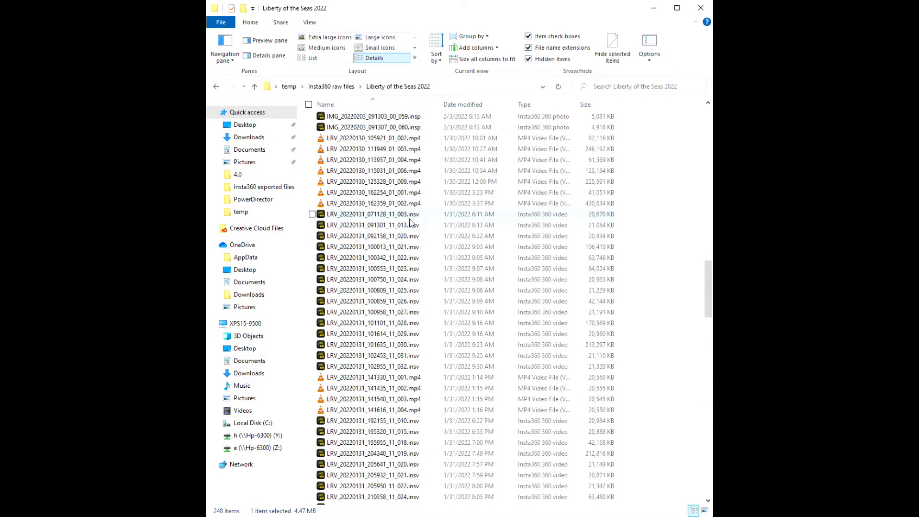
scroll(410, 224, up, 14)
scroll(410, 223, down, 2)
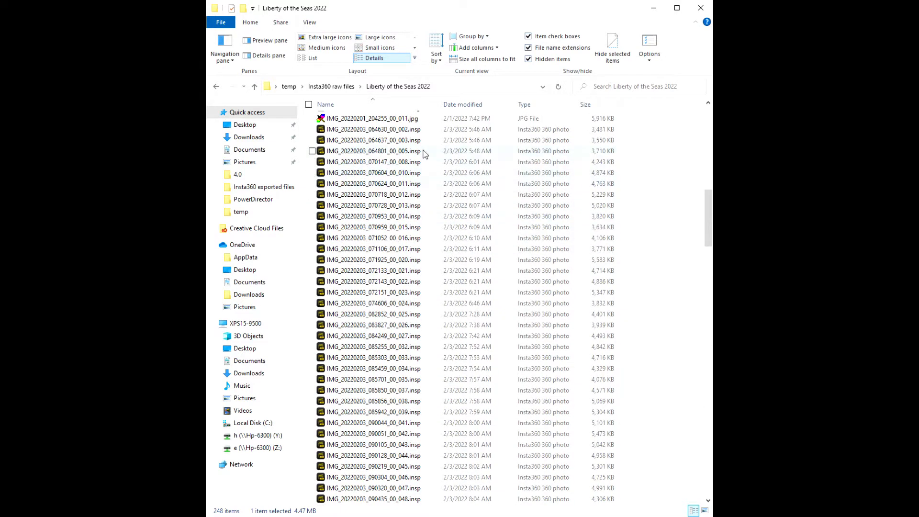
Examine one .insp photo, one LRV .insv file and the paired VID_20220131_091301 00_013 and 10_013 .insv videos by selecting them
click(387, 141)
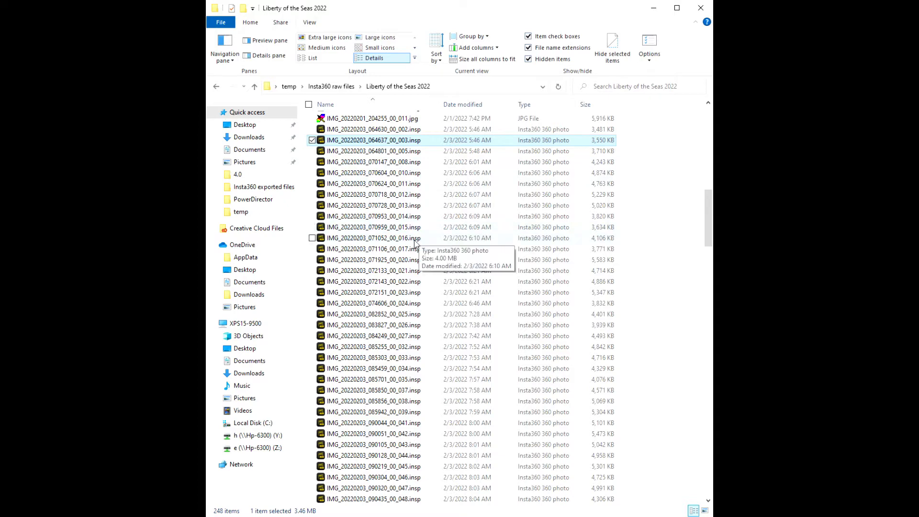
scroll(421, 239, down, 20)
scroll(414, 244, down, 3)
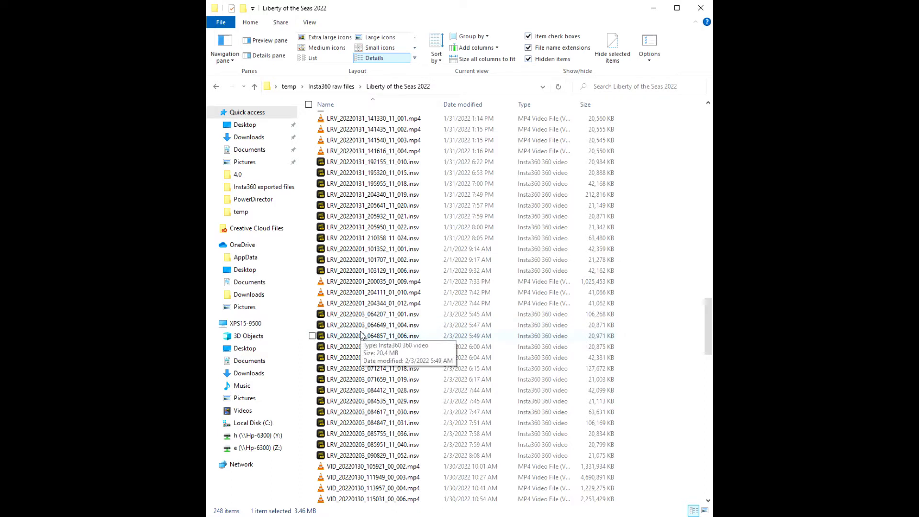
click(335, 338)
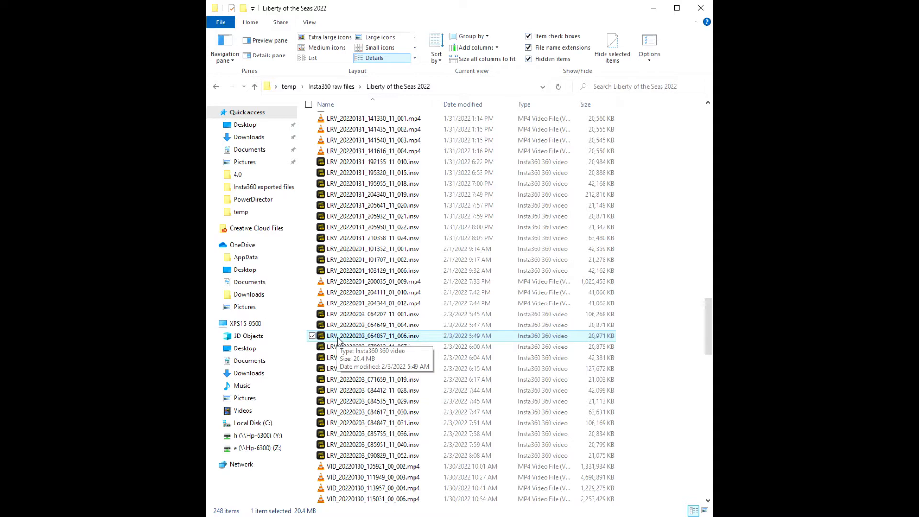
scroll(372, 336, down, 2)
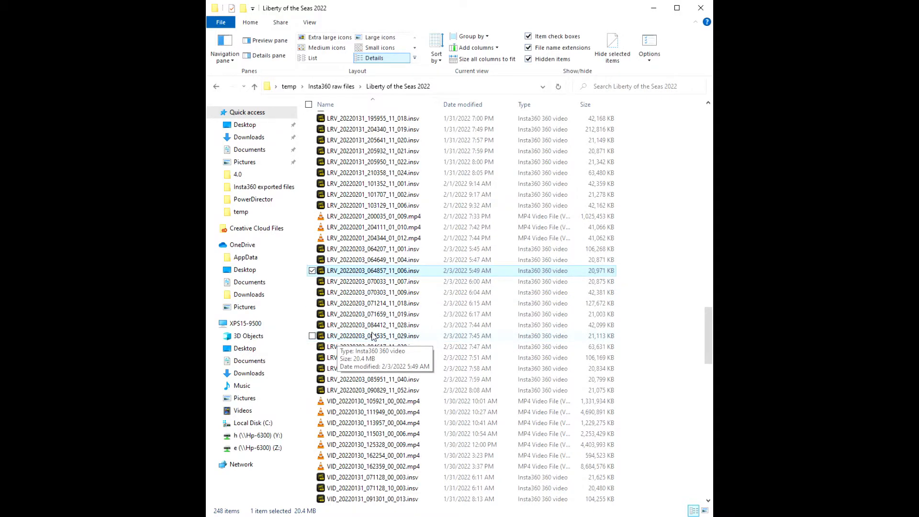
scroll(372, 335, down, 7)
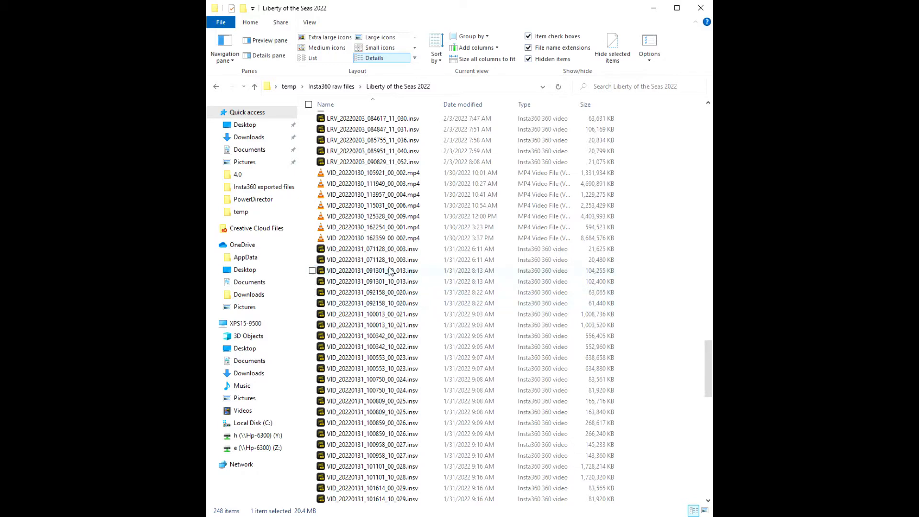
click(390, 271)
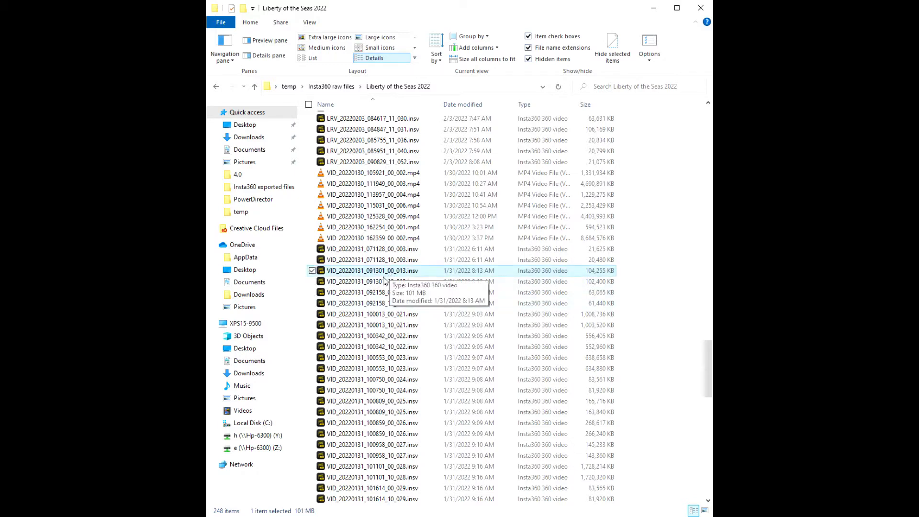
ctrl+click(384, 281)
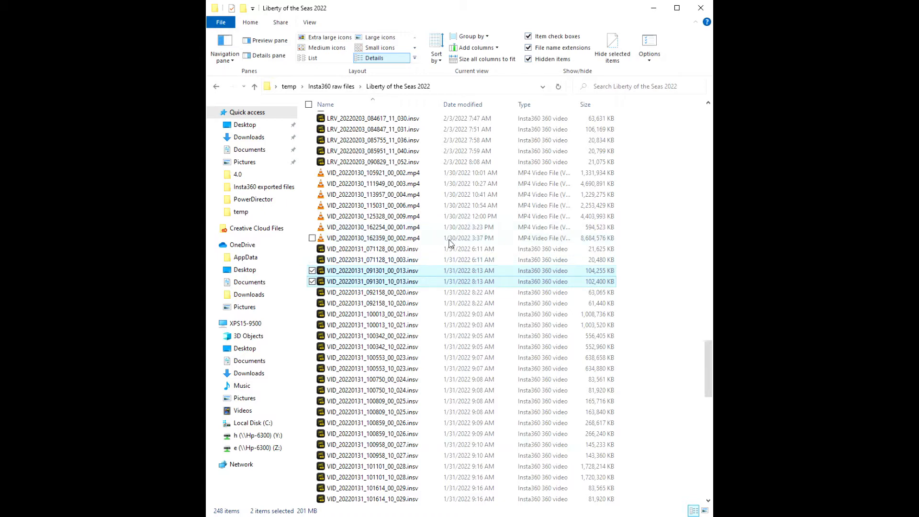
Search the Liberty of the Seas 2022 folder for *.insp files
scroll(449, 244, up, 9)
scroll(449, 244, up, 17)
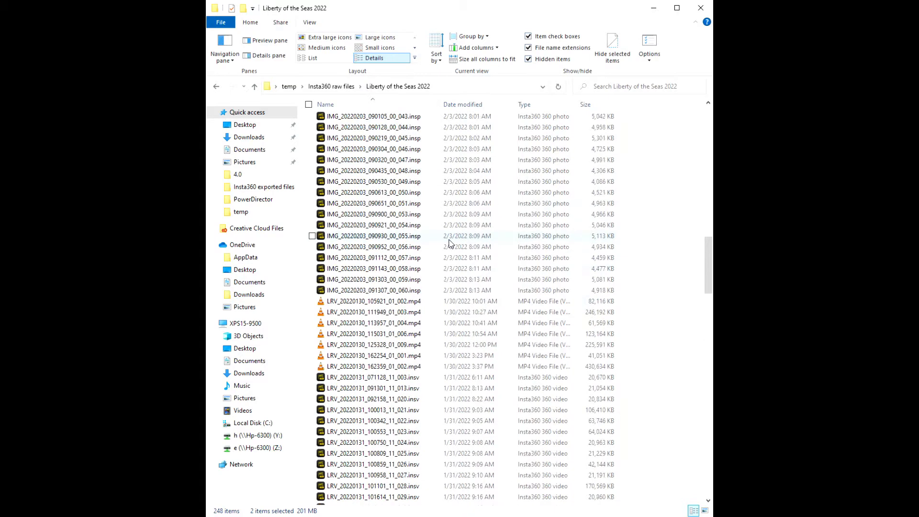
scroll(449, 244, up, 5)
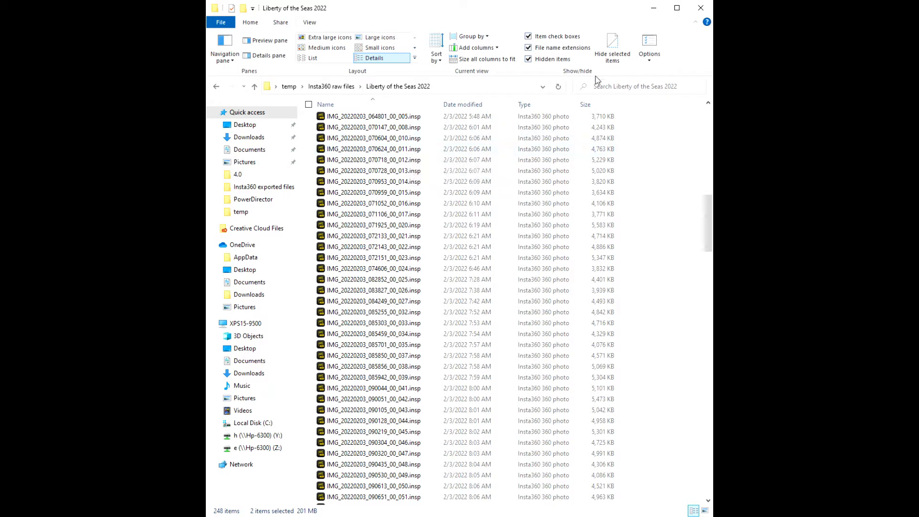
click(640, 86)
click(640, 86)
text(*.insp)
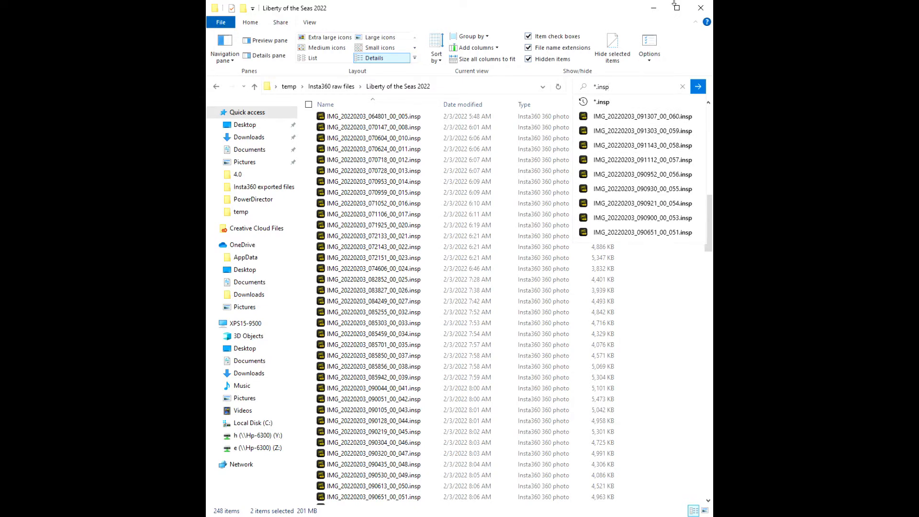
key(Return)
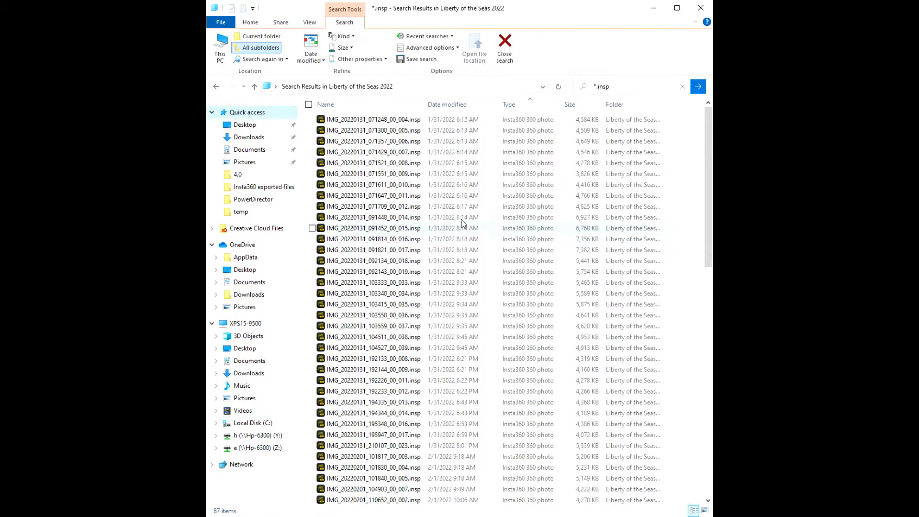
Select all .insp photos in the search results, from IMG_20220131_071248_00_004 through IMG_20220203_091307_00_060
click(380, 122)
scroll(485, 288, down, 16)
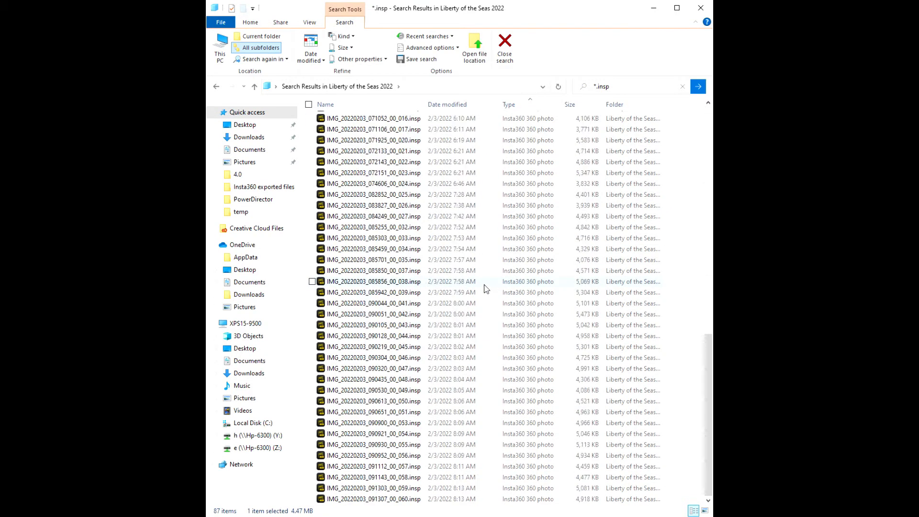
shift+click(356, 499)
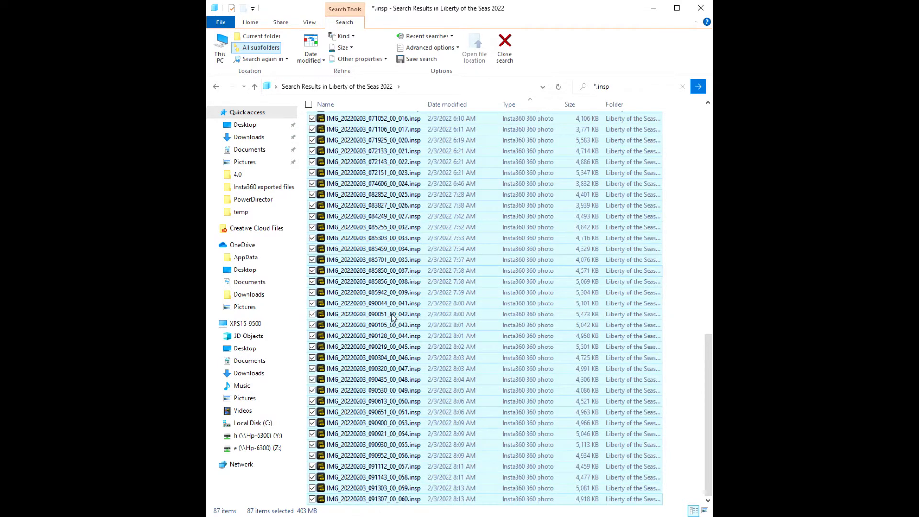
Import the selected .insp photos from the search results into Insta360 Studio 2022
key(alt+Tab)
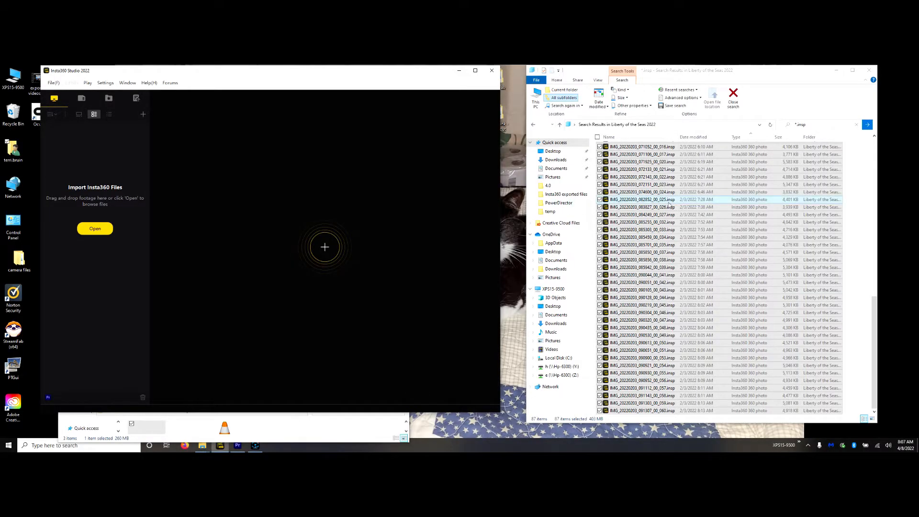
click(741, 72)
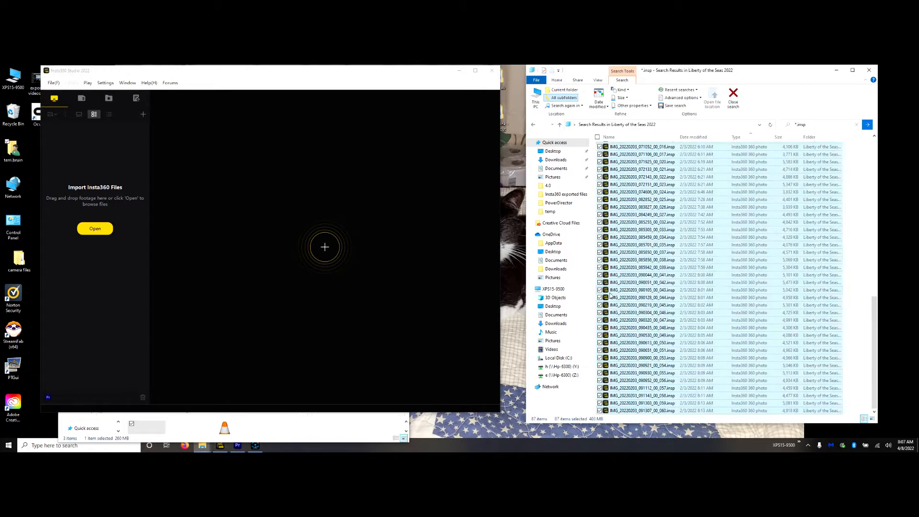
drag(661, 254, 294, 233)
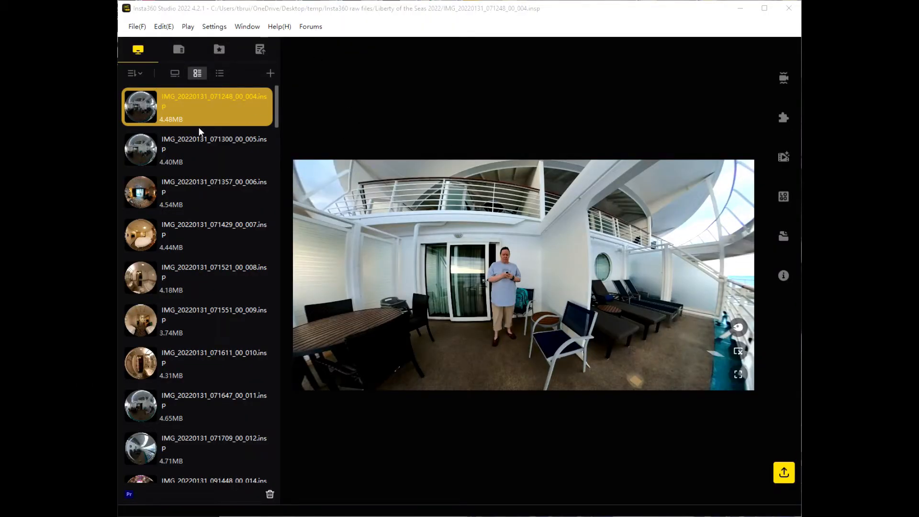
Check the stabilization, stitching and media processing settings of photo IMG_20220131_071248_00_004.insp, then close the settings
click(143, 104)
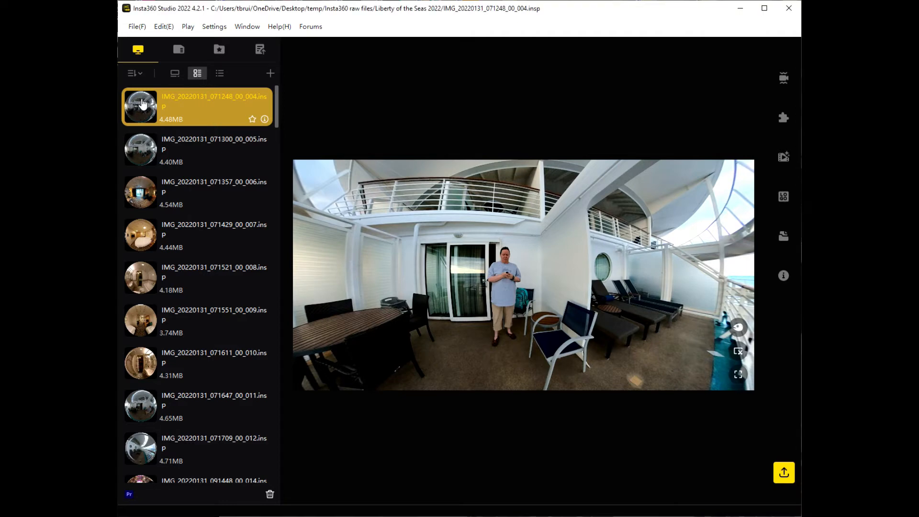
click(784, 79)
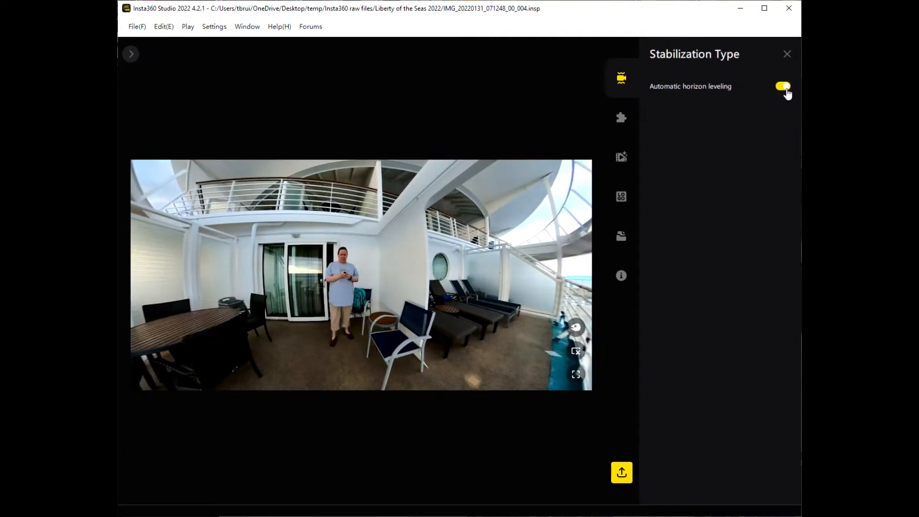
click(622, 122)
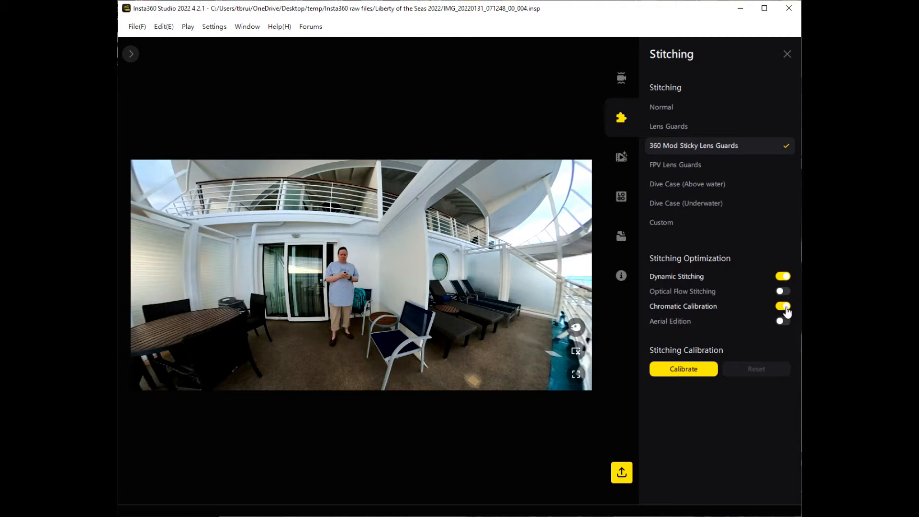
click(620, 159)
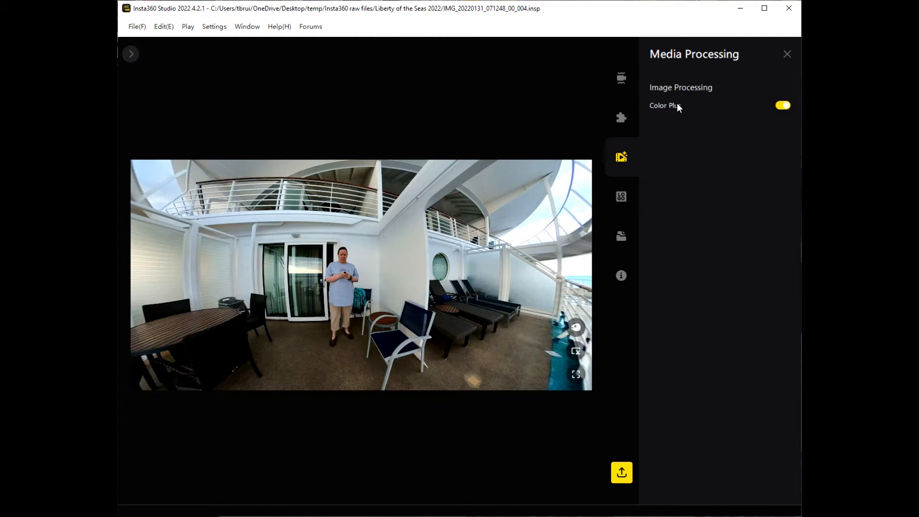
click(787, 54)
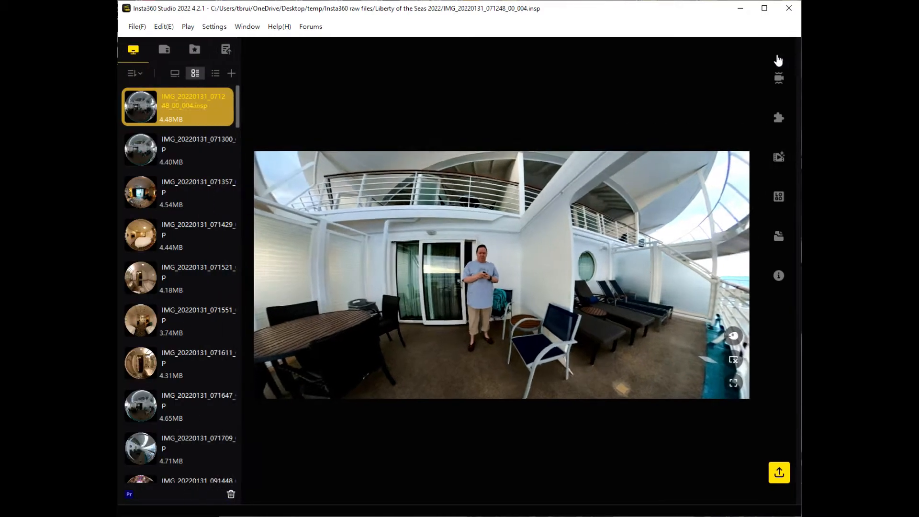
Turn on Dynamic Stitching and Chromatic Calibration for photo IMG_20220131_071300_00_005.insp
click(147, 147)
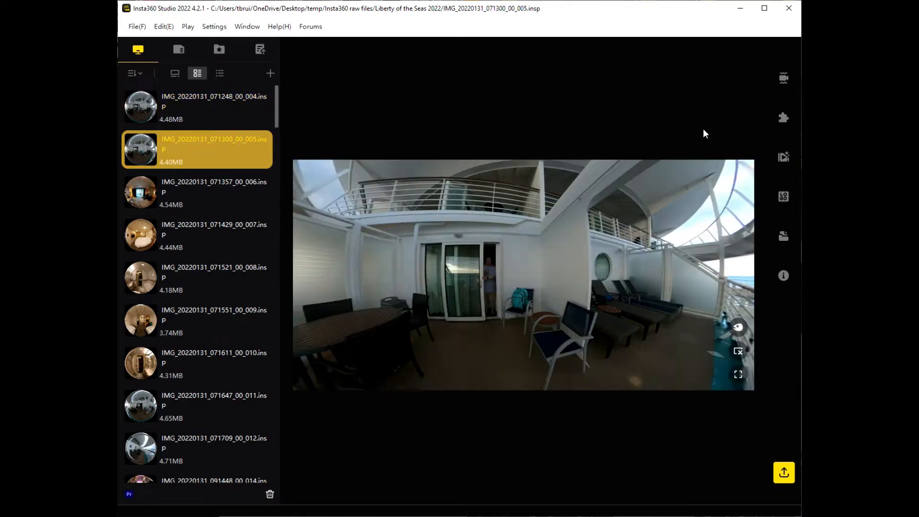
click(783, 78)
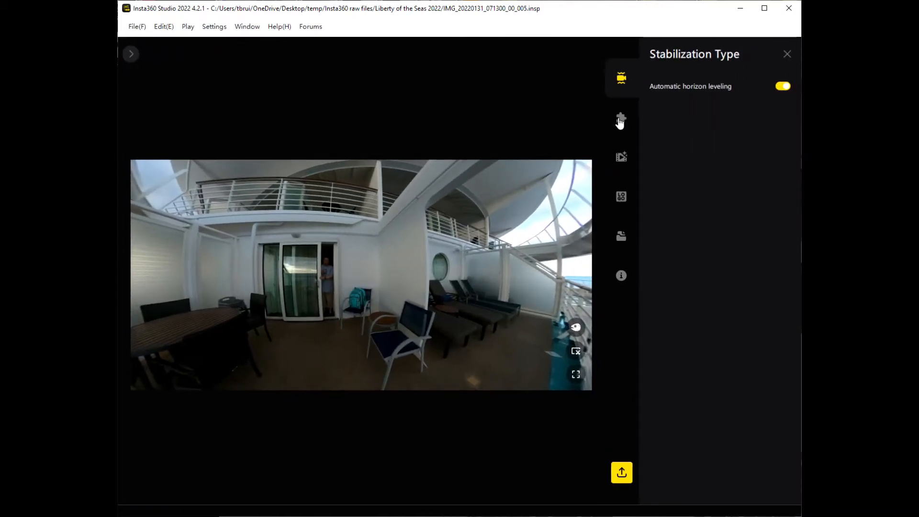
click(621, 117)
click(783, 276)
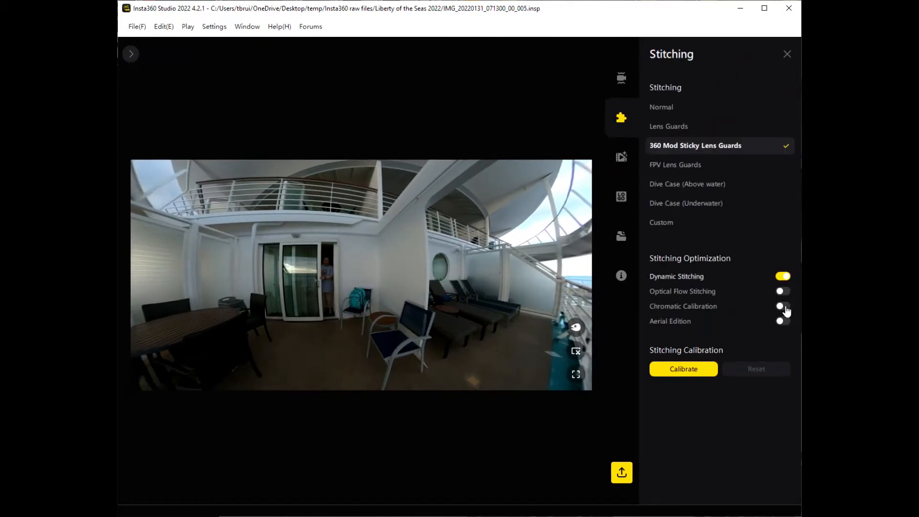
click(783, 305)
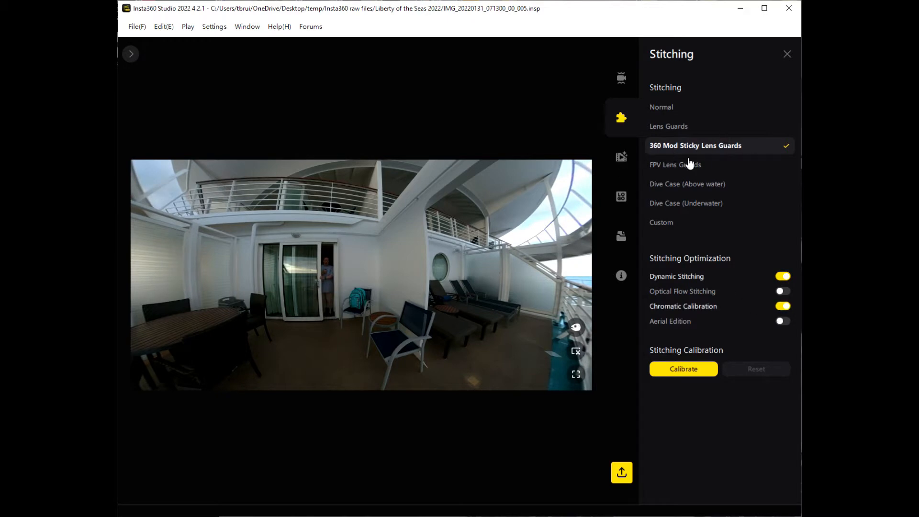
Turn on Color Plus image processing for photo IMG_20220131_071300_00_005.insp and close its settings
click(622, 159)
click(783, 106)
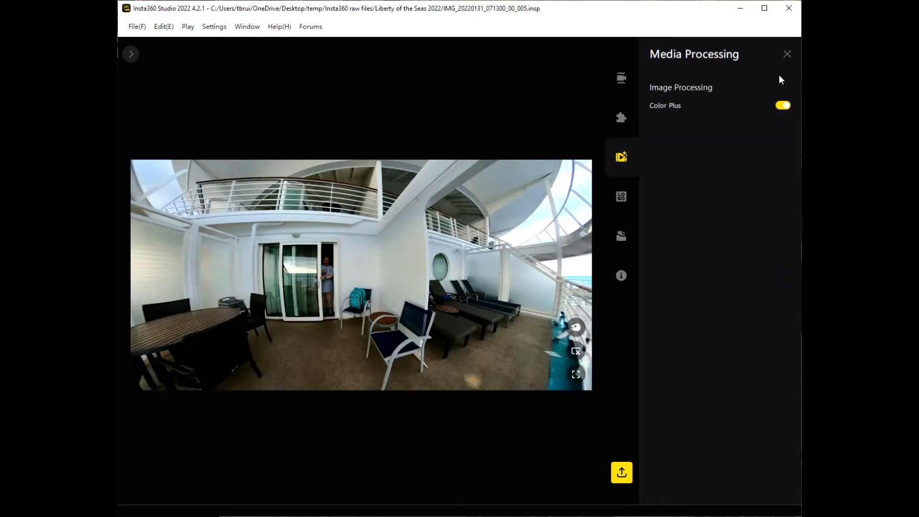
click(786, 54)
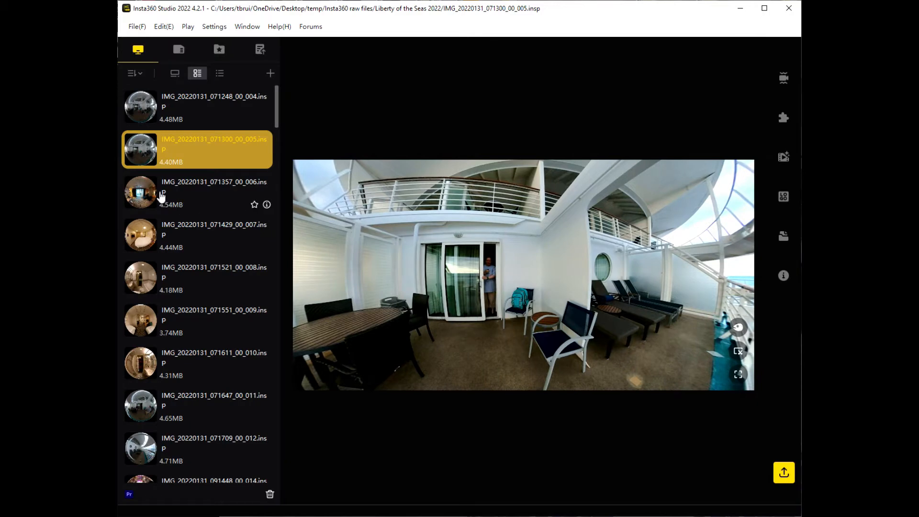
Load photo IMG_20220131_071357_00_006.insp and bring up its stabilization and stitching settings
click(158, 192)
click(784, 83)
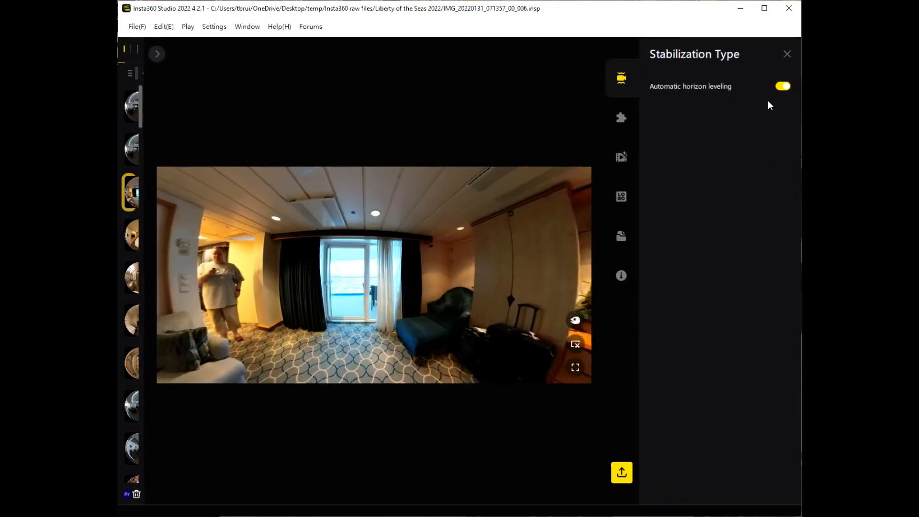
click(621, 119)
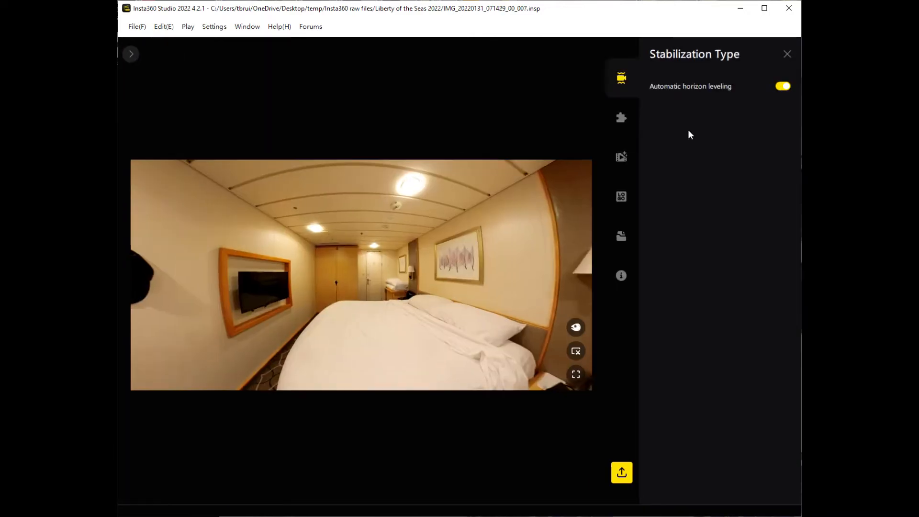
Turn on Color Plus for the following photos in the list, including IMG_20220131_091448_00_014.insp and IMG_20220131_103333_00_033.insp
click(621, 156)
click(782, 105)
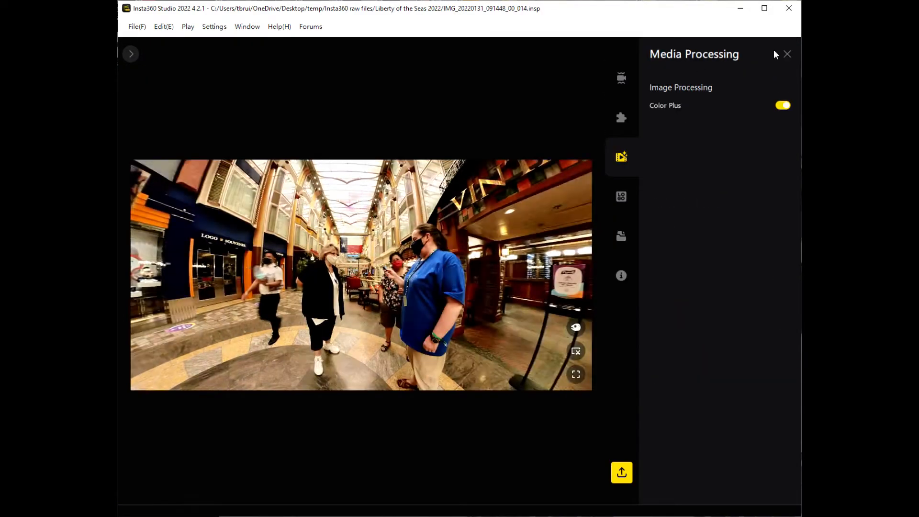
click(783, 105)
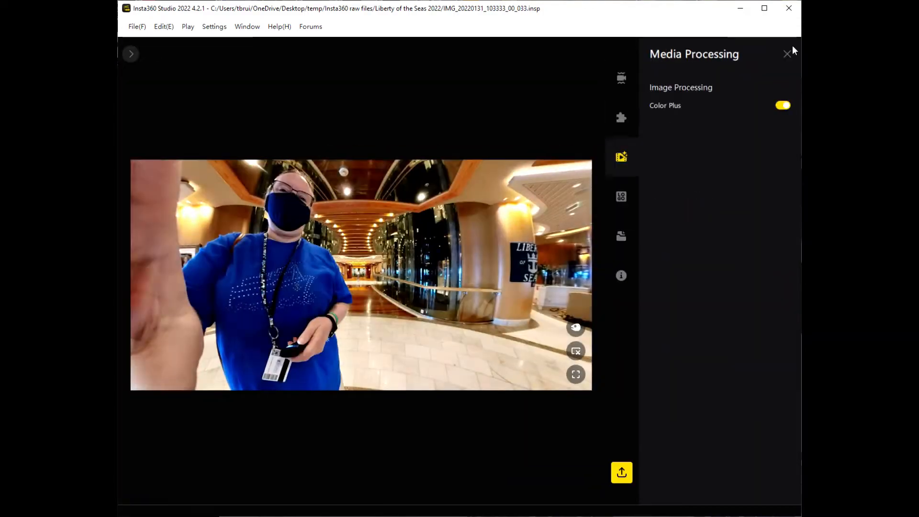
click(783, 105)
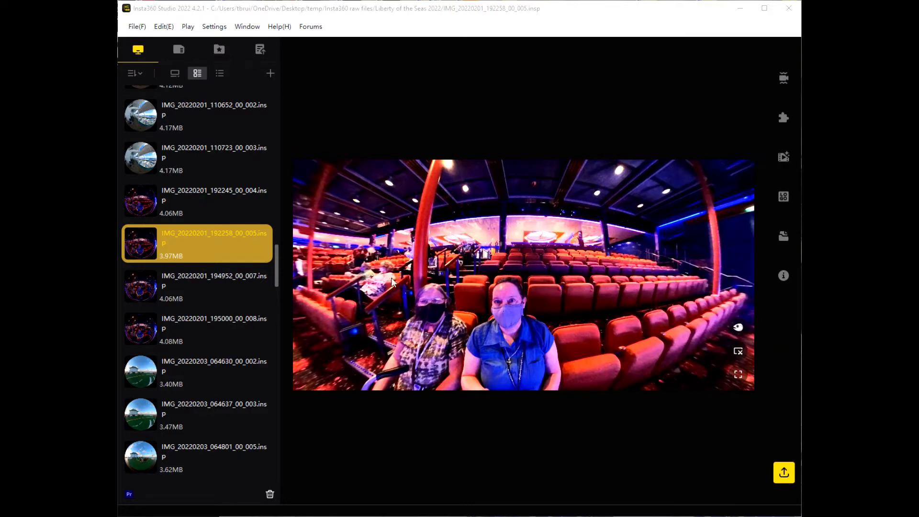
Look around the 360 view of photo IMG_20220201_192258_00_005.insp, from the seats to the stage, and check its stitching settings
drag(377, 266, 549, 254)
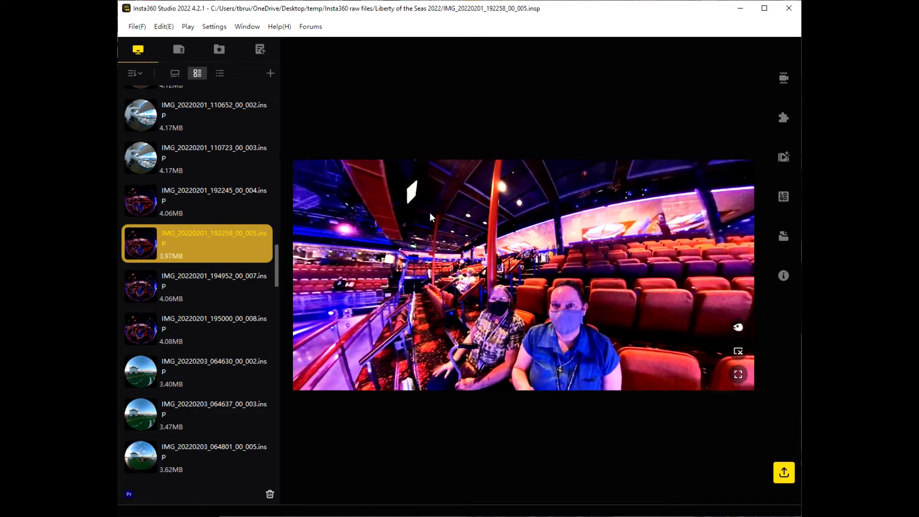
drag(494, 169, 410, 271)
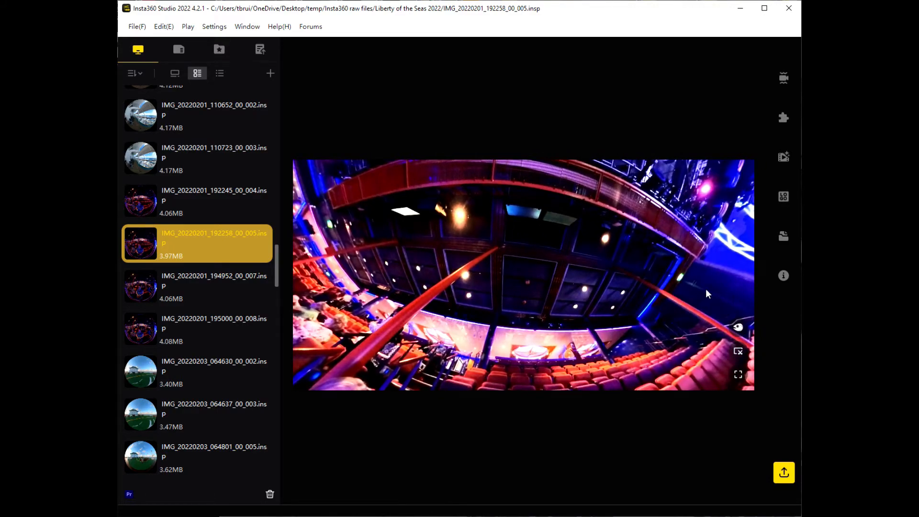
drag(706, 291, 426, 135)
drag(650, 372, 563, 230)
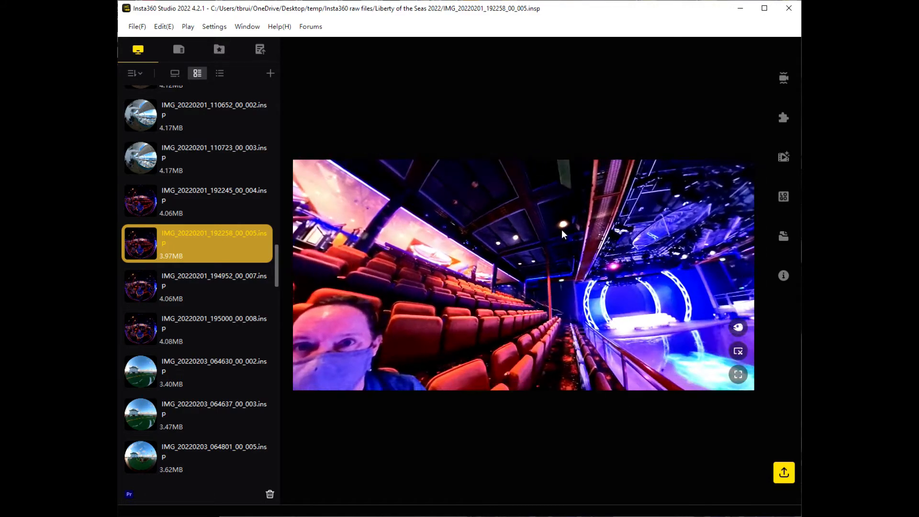
drag(724, 357, 435, 317)
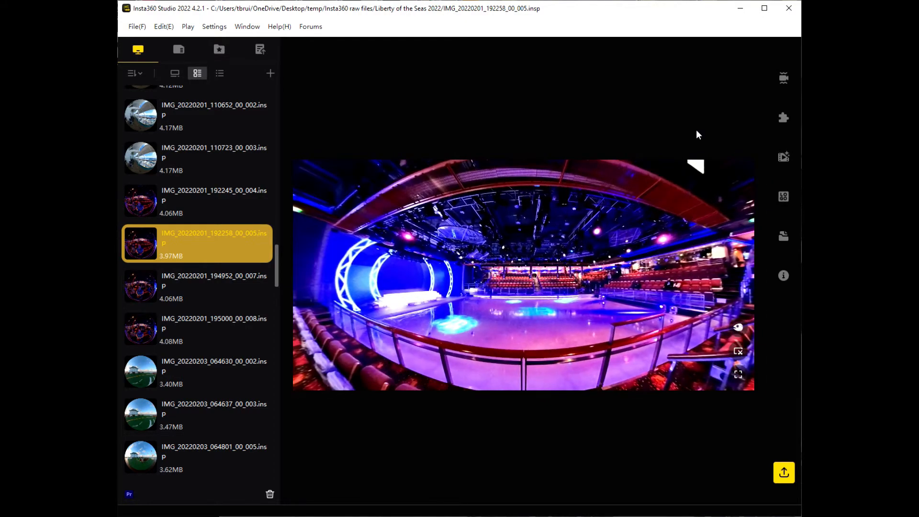
click(783, 119)
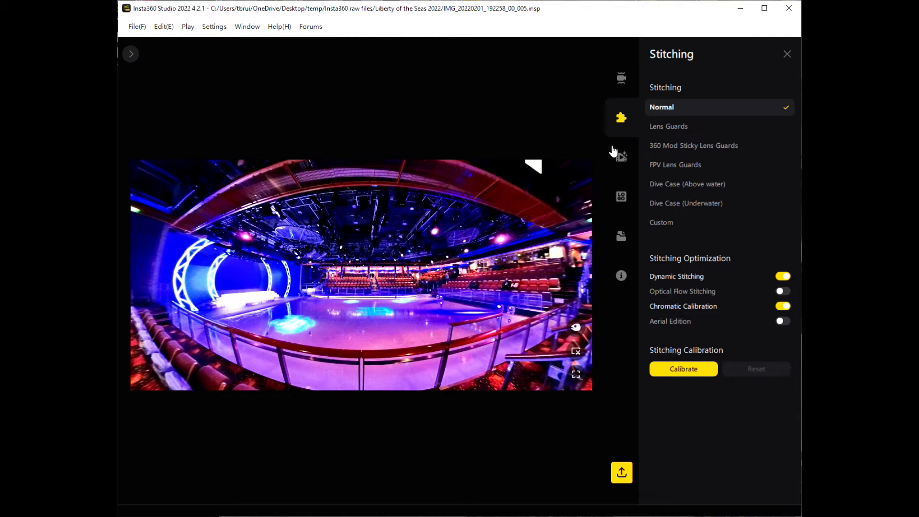
click(787, 54)
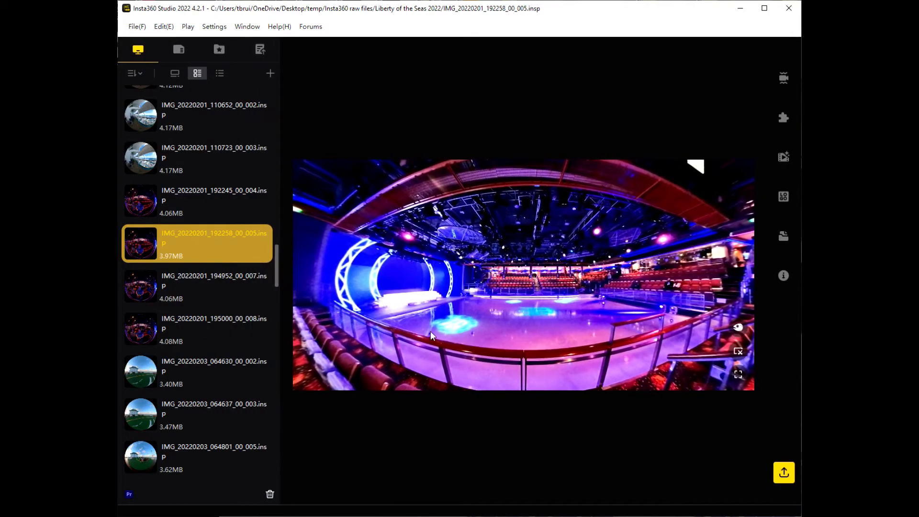
Turn on Dynamic Stitching, Chromatic Calibration and Color Plus for photo IMG_20220201_194952_00_007.insp
click(139, 282)
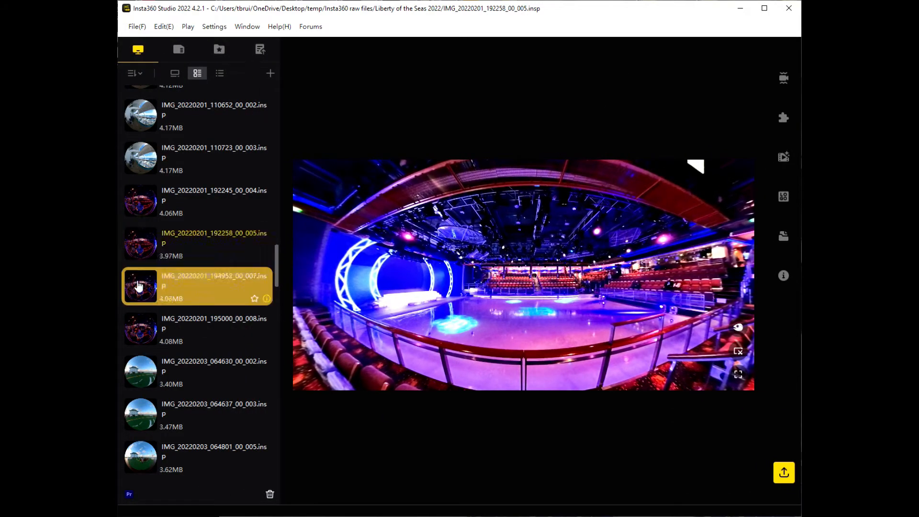
click(782, 79)
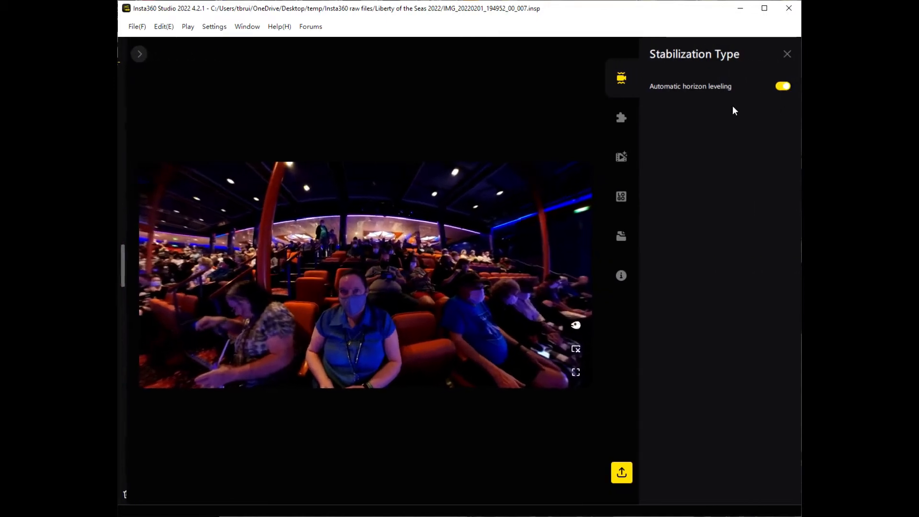
click(621, 119)
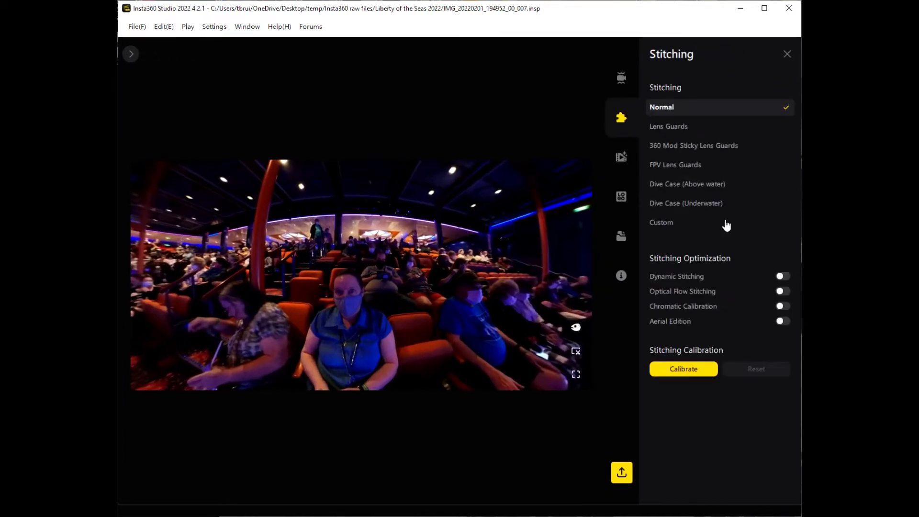
click(781, 277)
click(782, 306)
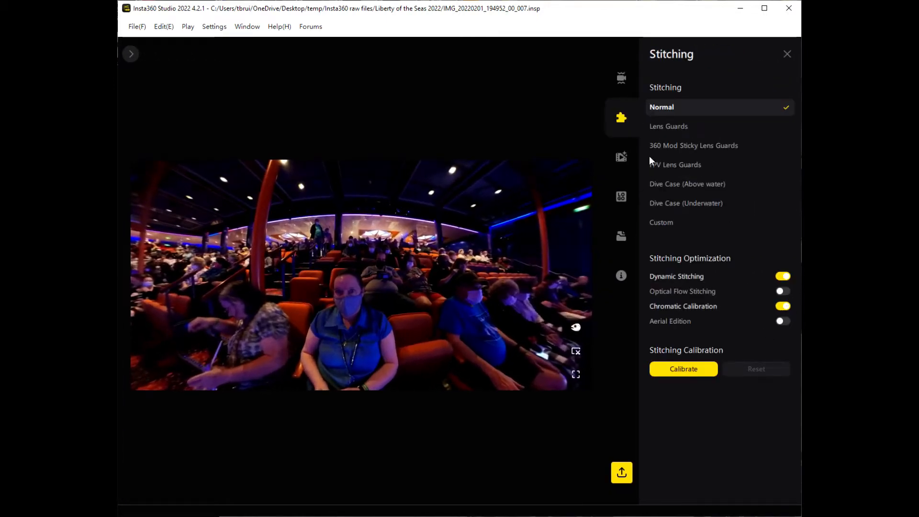
click(624, 159)
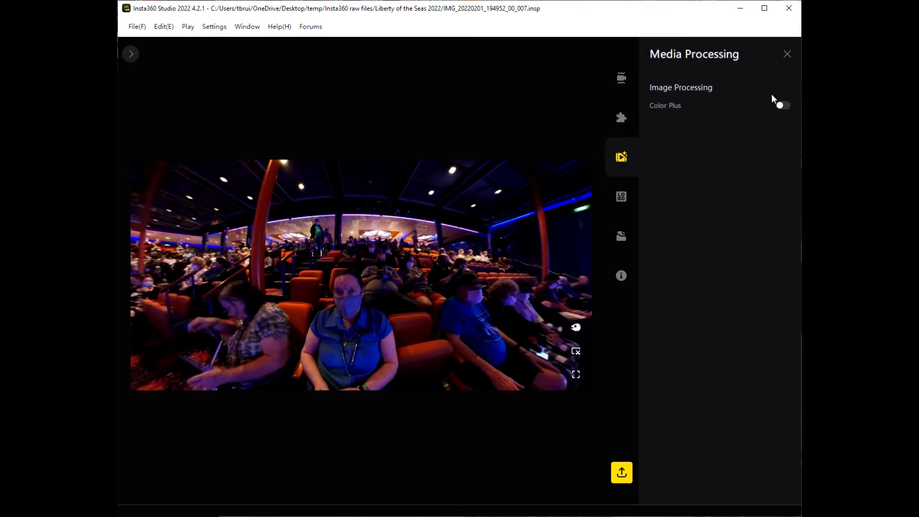
click(787, 106)
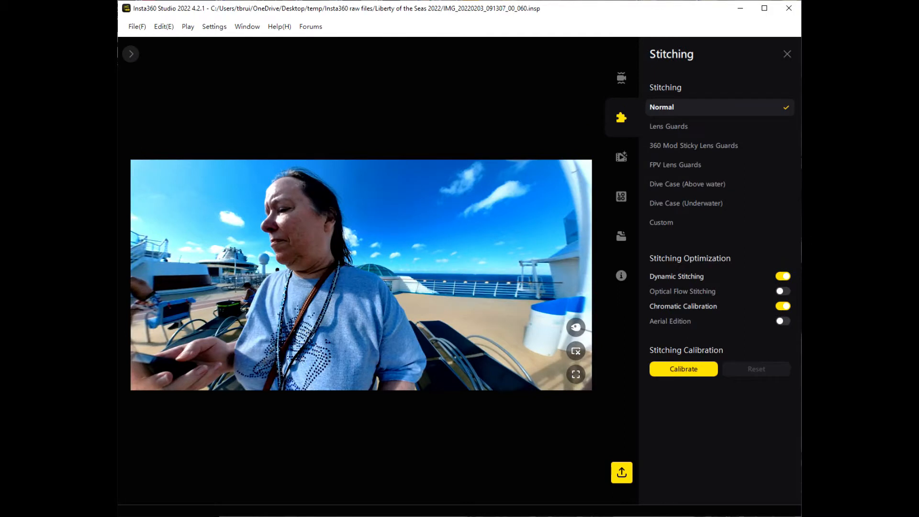
Check the media processing settings of photo IMG_20220203_091307_00_060.insp, then select all photos in the file list
click(620, 157)
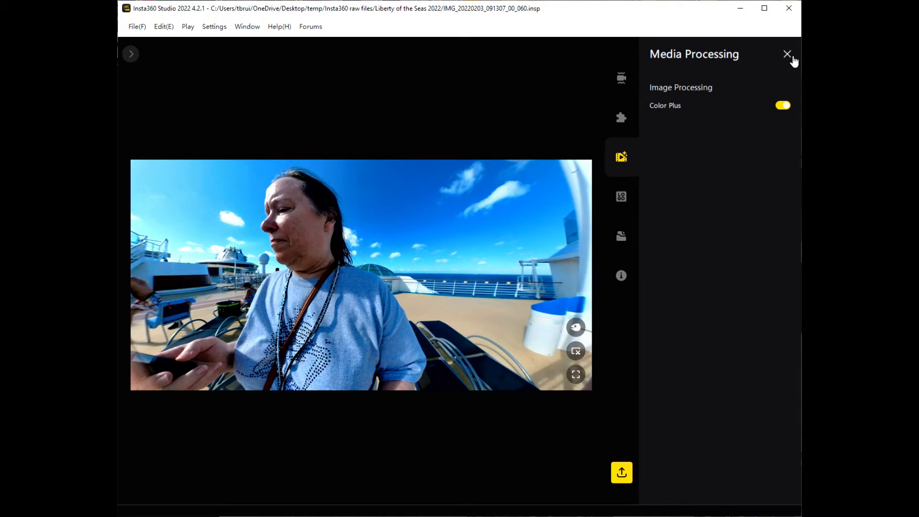
click(787, 53)
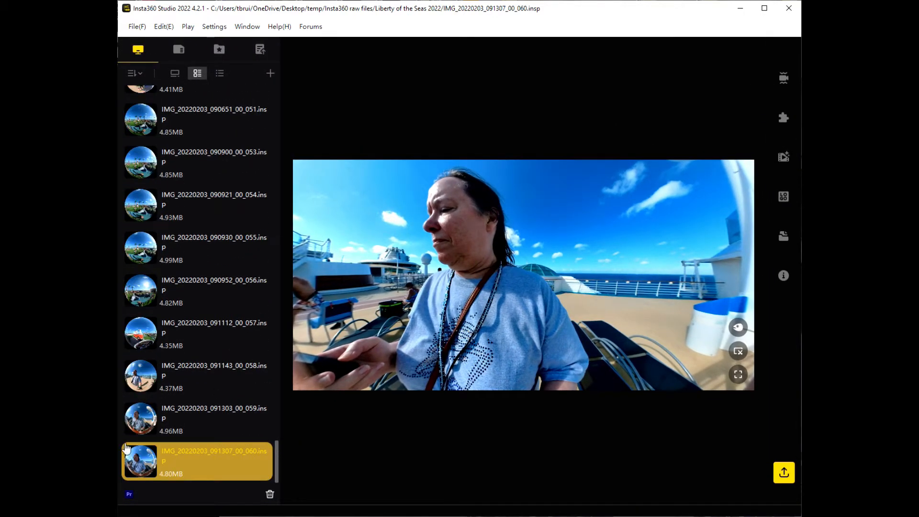
right_click(152, 458)
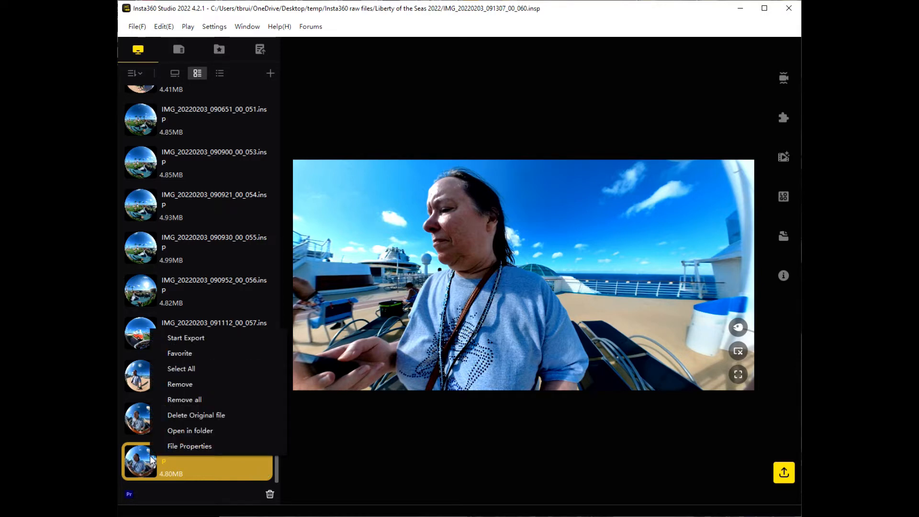
click(178, 368)
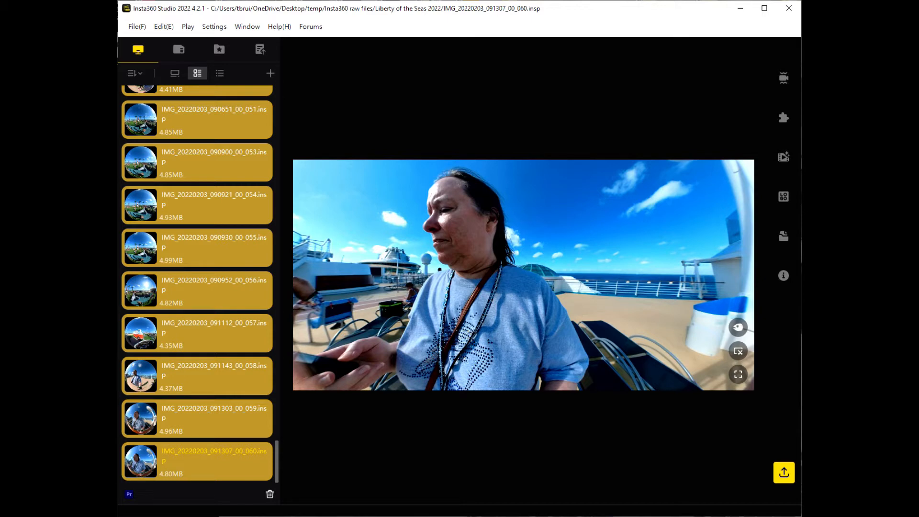
Batch export all selected 360 photos with a custom resolution width of 5760
click(784, 473)
drag(781, 121, 531, 136)
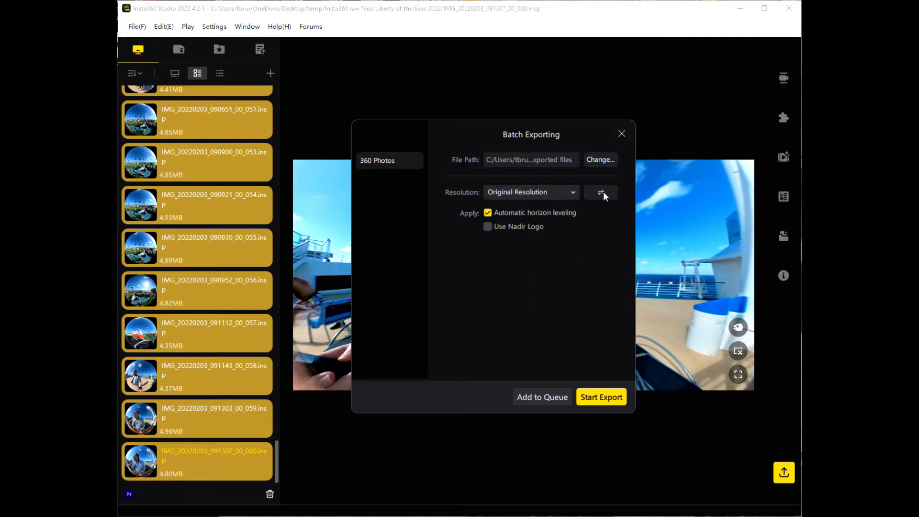
click(571, 191)
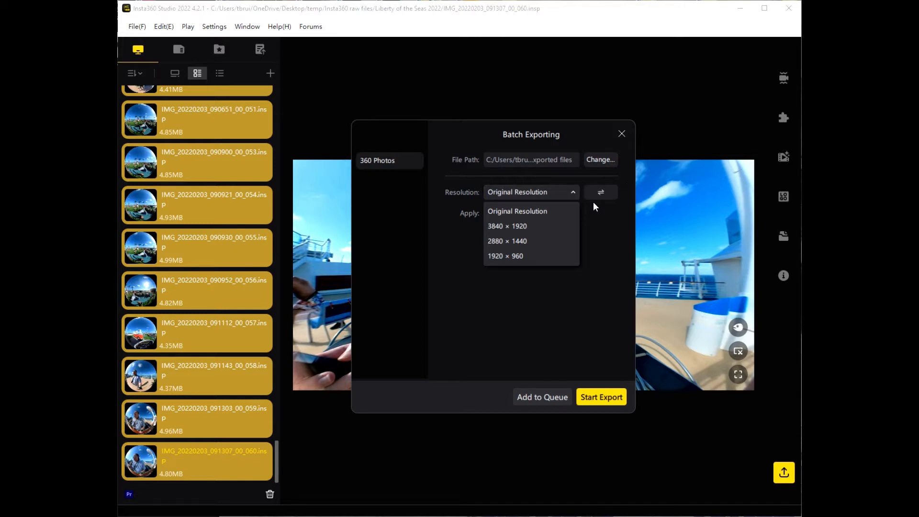
click(606, 192)
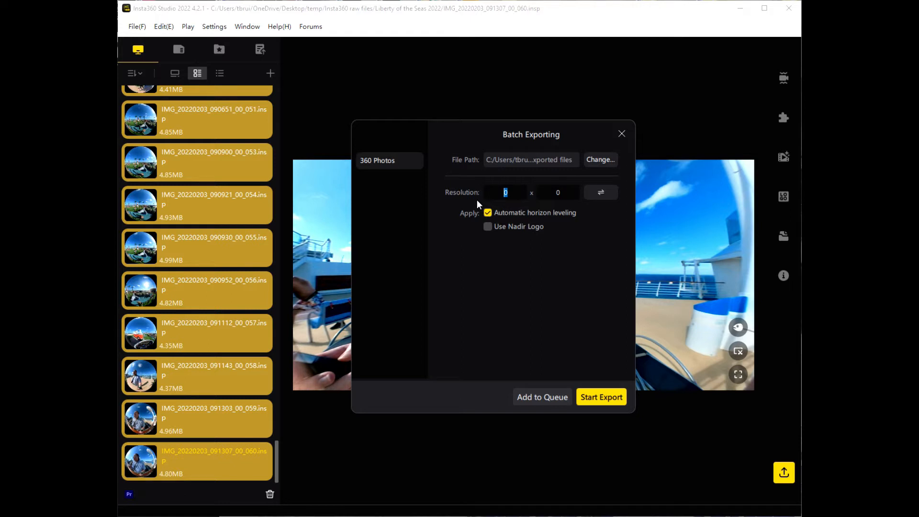
text(5760)
click(599, 400)
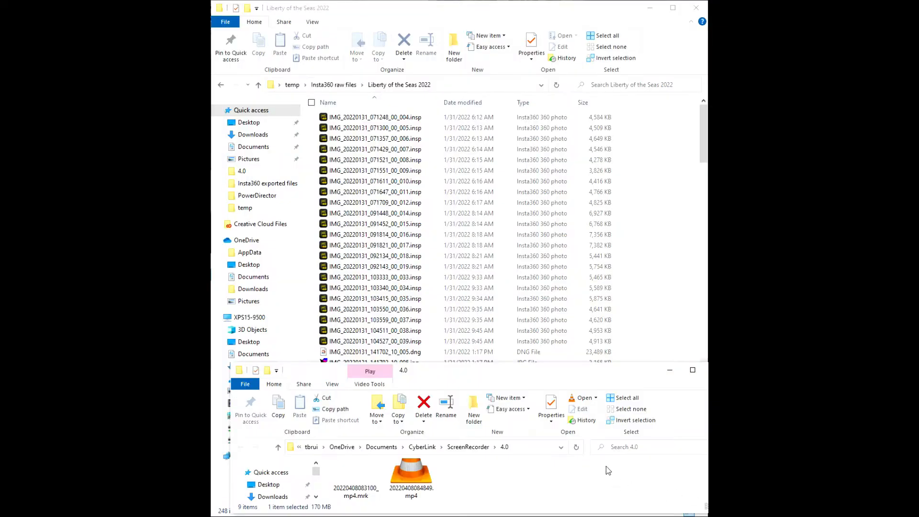
Switch to File Explorer and search the Liberty of the Seas 2022 folder for *.insv files
click(446, 19)
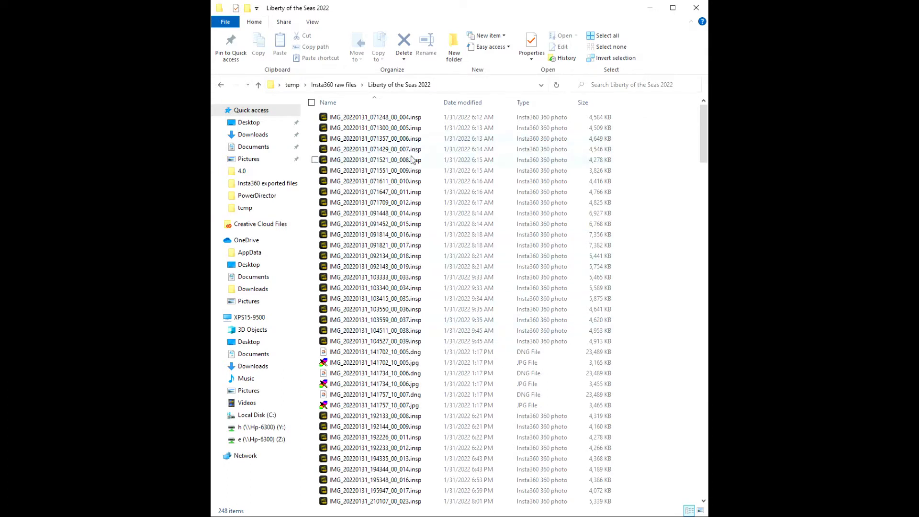
scroll(412, 163, down, 11)
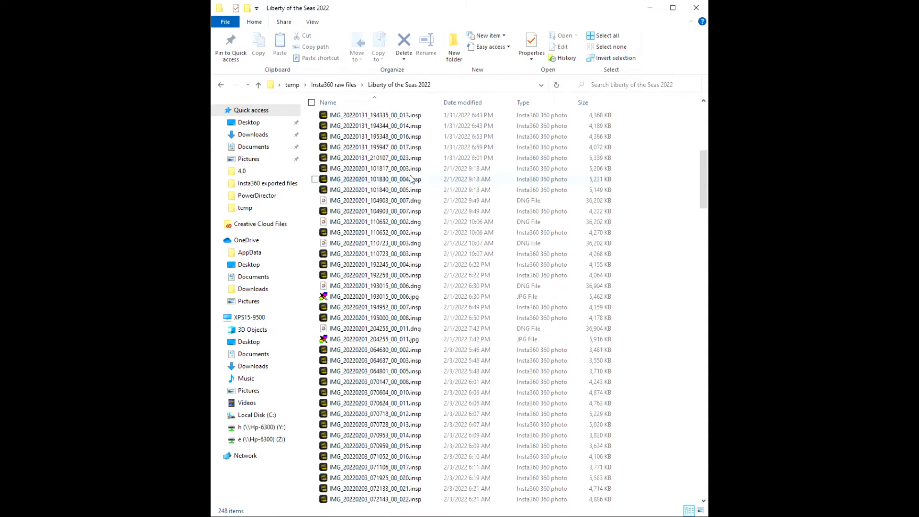
scroll(410, 179, down, 20)
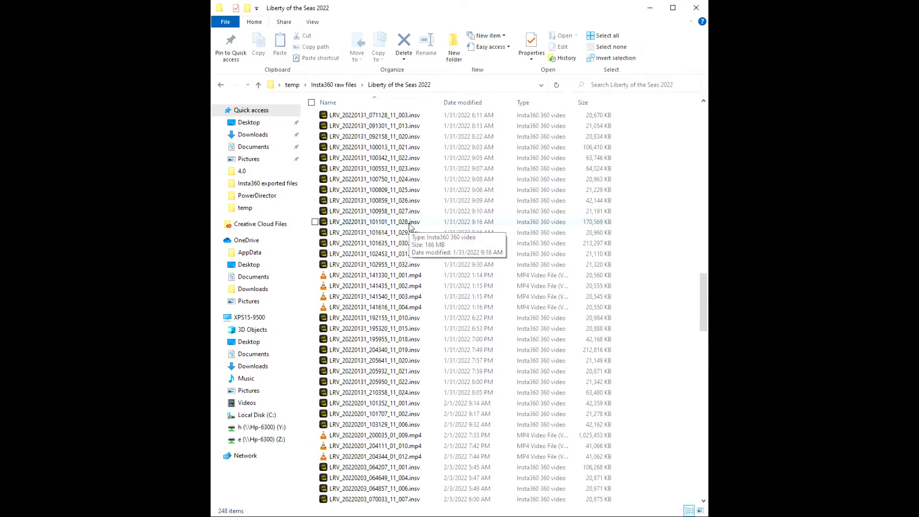
click(602, 84)
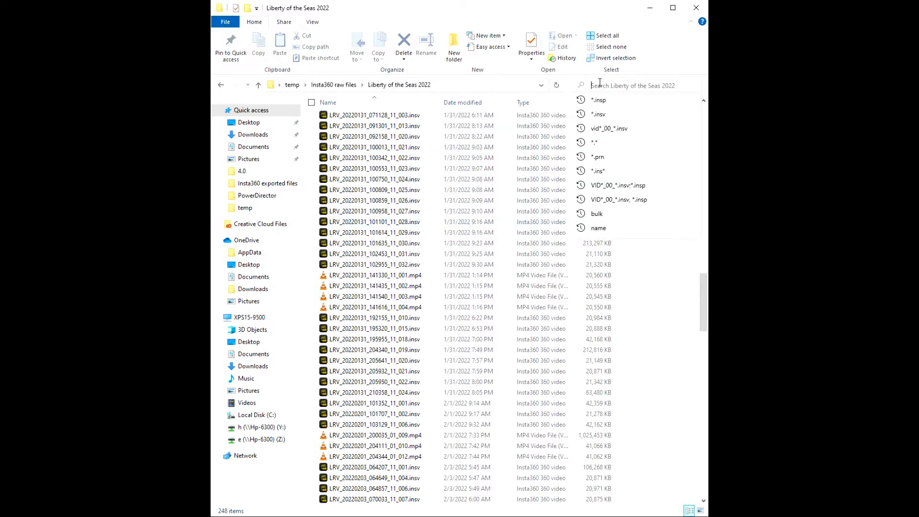
text(*.insv)
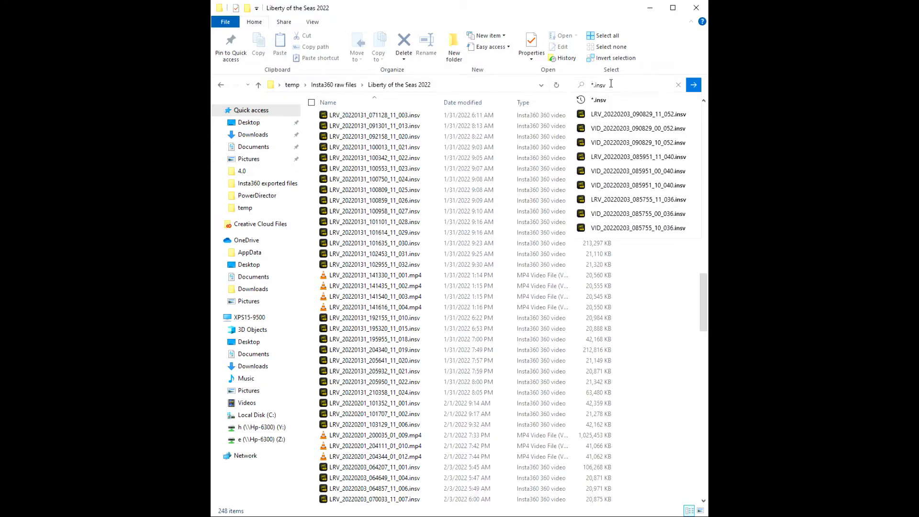
key(Return)
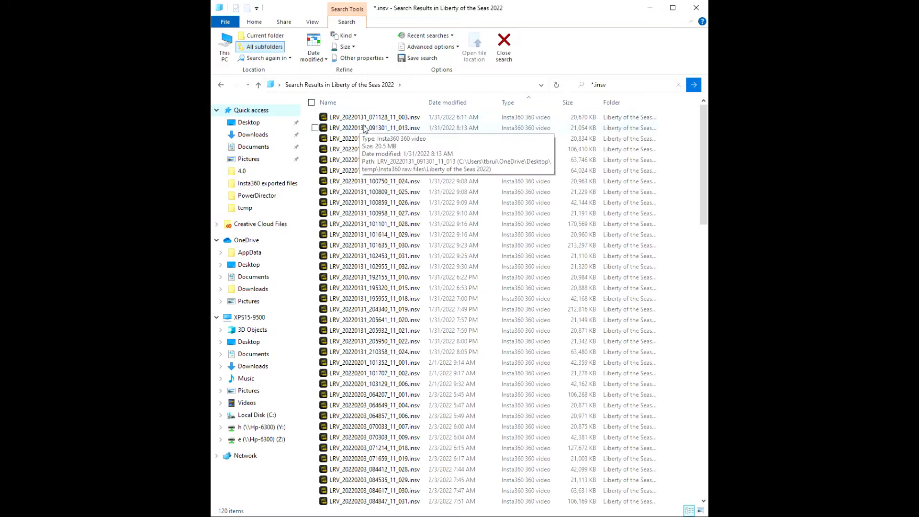
Select all .insv files in the search results, from LRV_20220131_071128_11_003 through VID_20220203_090829_10_052
click(325, 119)
scroll(416, 262, down, 3)
scroll(416, 265, down, 20)
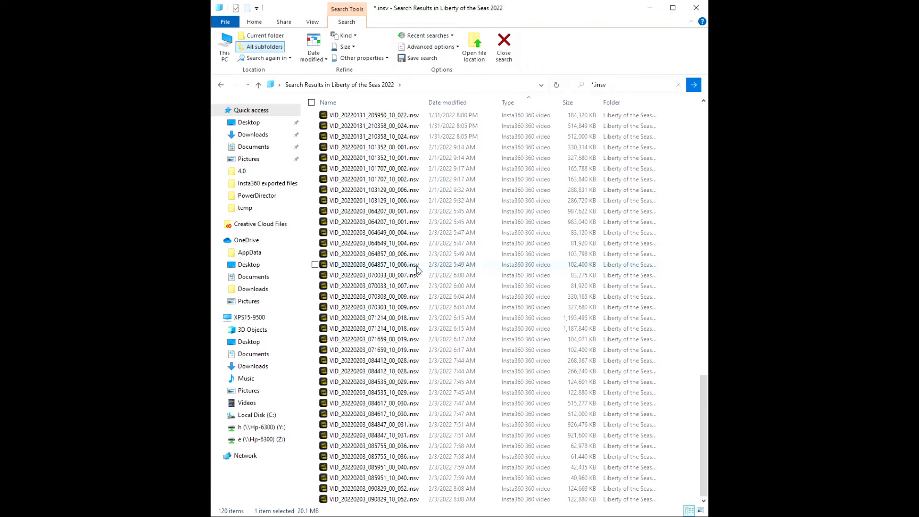
shift+click(349, 499)
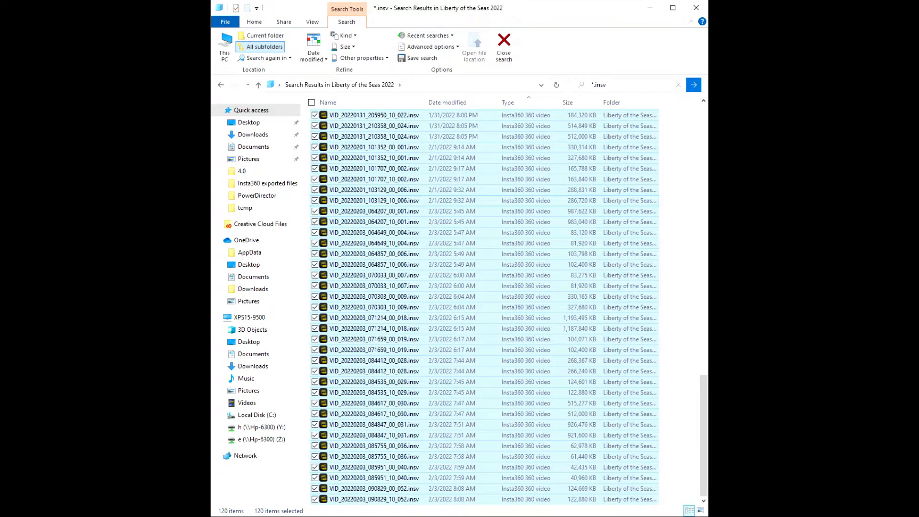
Import the selected .insv files into Insta360 Studio and select the video VID_20220131_071128_00_003.insv
drag(242, 243, 380, 244)
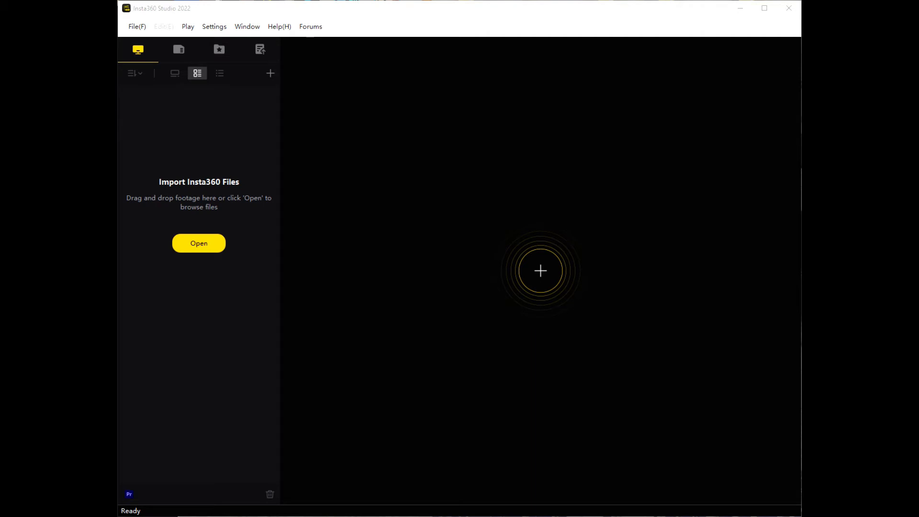
drag(699, 221, 497, 234)
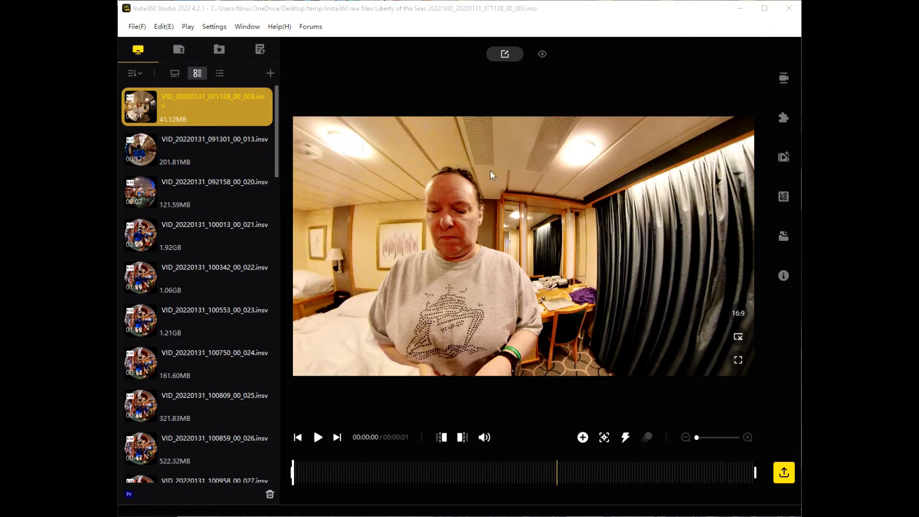
click(134, 145)
click(138, 116)
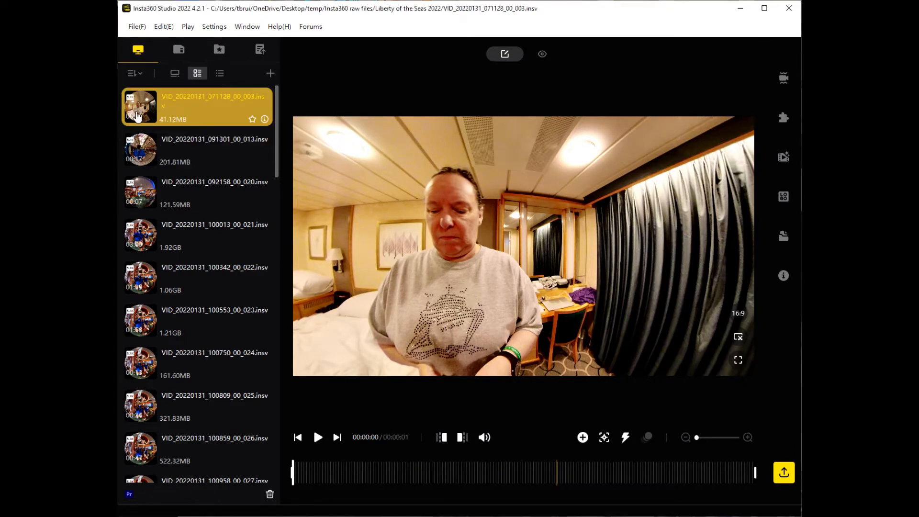
Set VID_20220131_071128_00_003.insv to FlowState Stabilization, Direction Lock, 360 Mod Sticky Lens Guards stitching, Dynamic Stitching, Chromatic Calibration and Color Plus
click(783, 78)
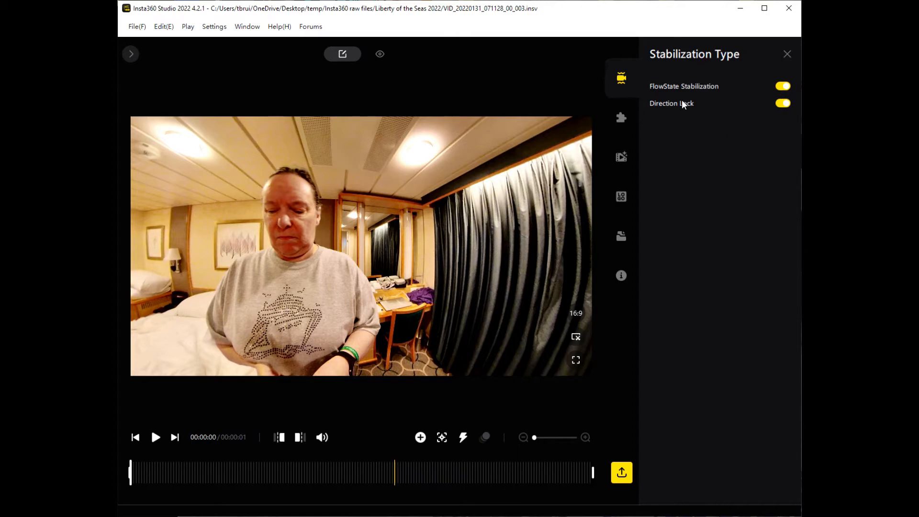
click(620, 120)
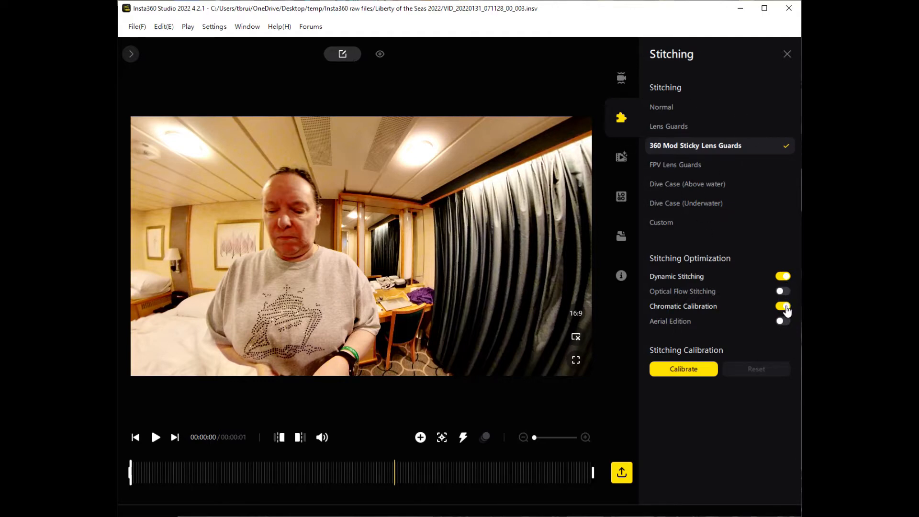
click(621, 161)
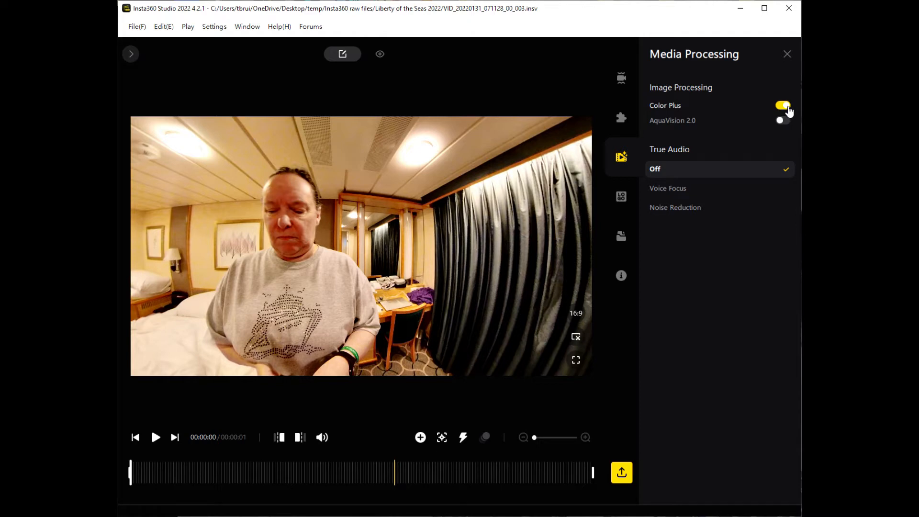
click(786, 54)
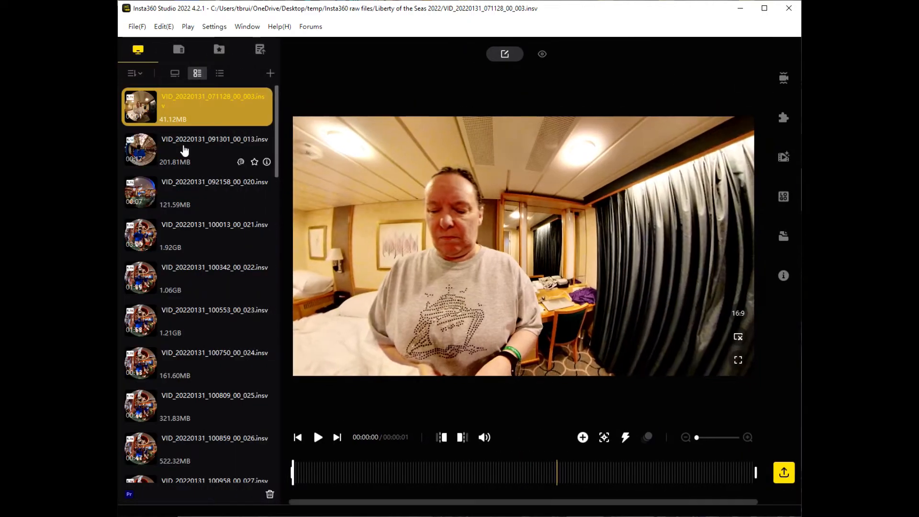
Apply FlowState Stabilization, Direction Lock, 360 Mod Sticky Lens Guards stitching, Chromatic Calibration and Color Plus to VID_20220131_091301_00_013.insv
click(151, 149)
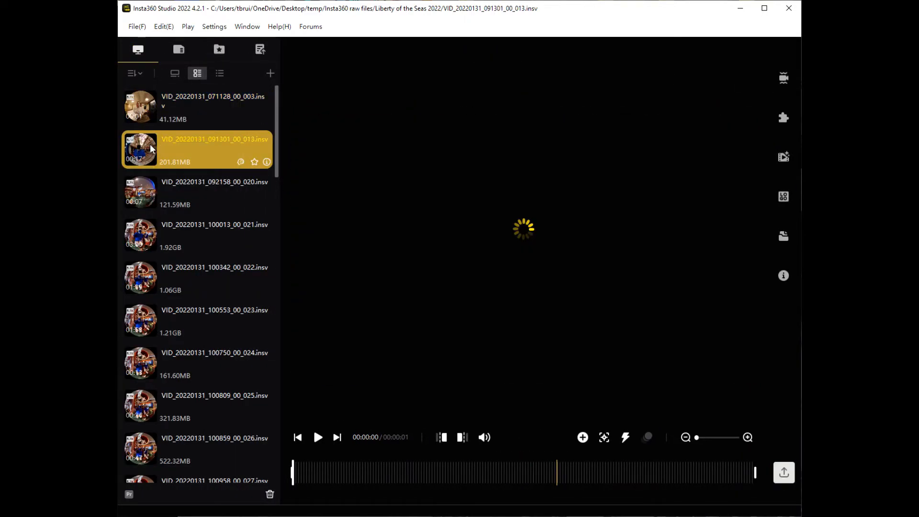
click(783, 81)
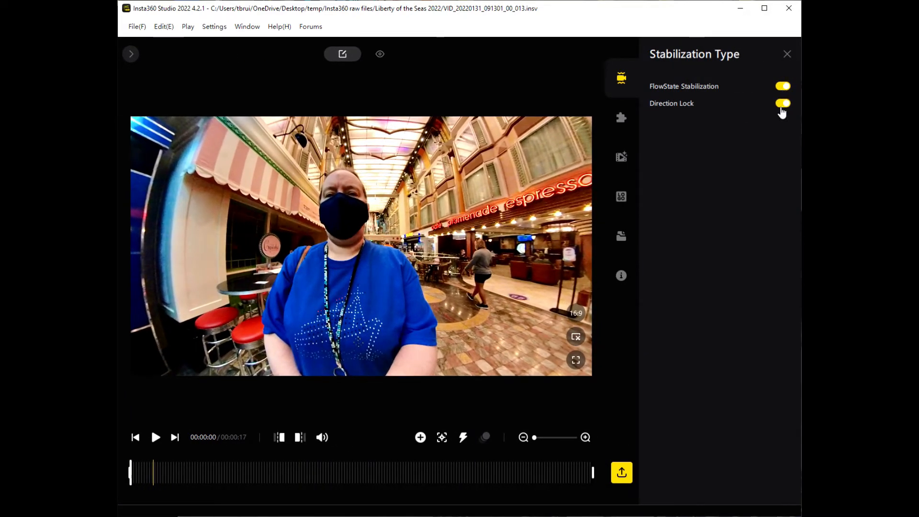
click(621, 117)
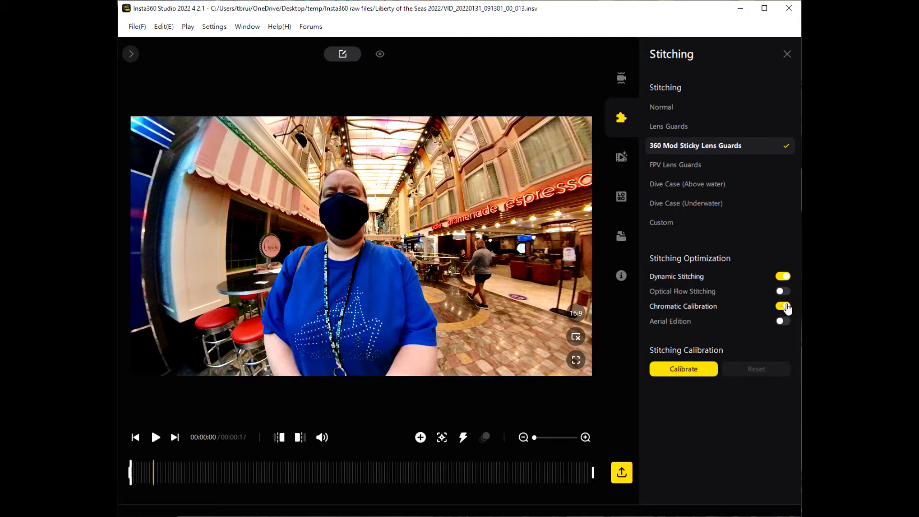
click(621, 156)
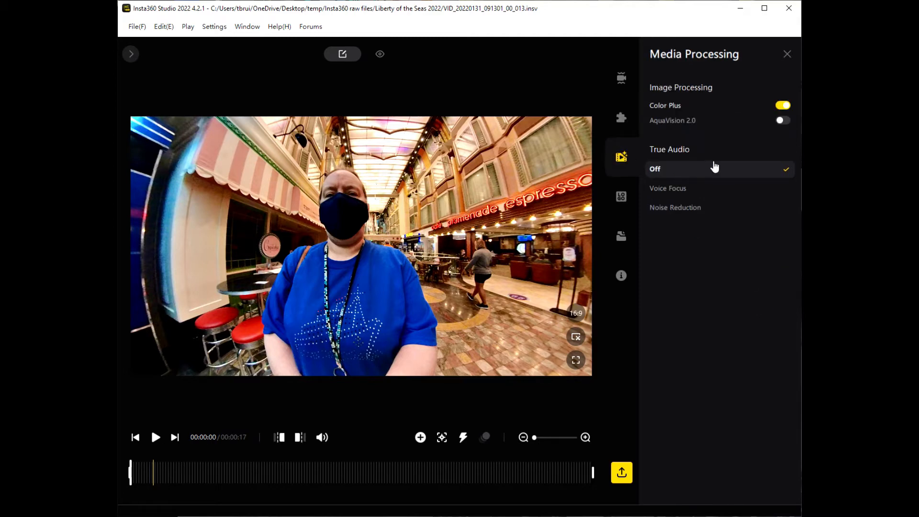
click(787, 54)
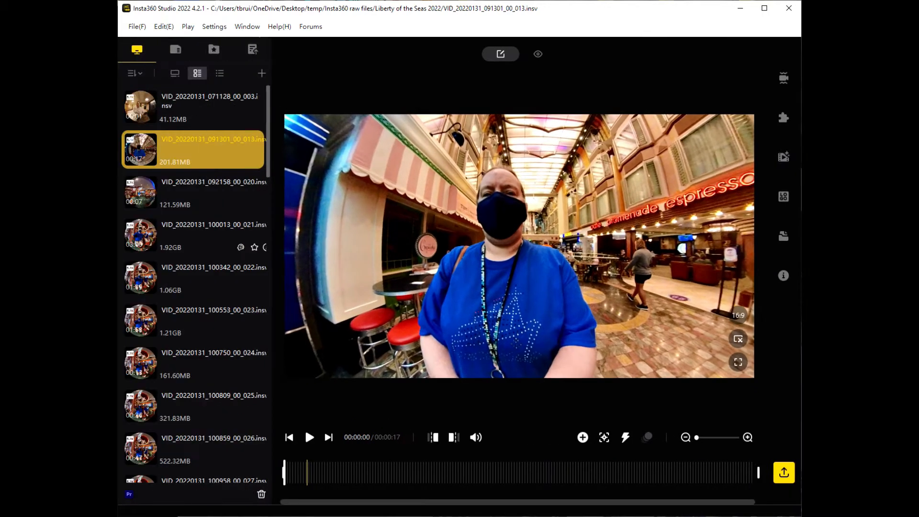
Configure stabilization, 360 Mod Sticky Lens Guards stitching with Chromatic Calibration, and Color Plus for VID_20220131_092158_00_020.insv
click(151, 190)
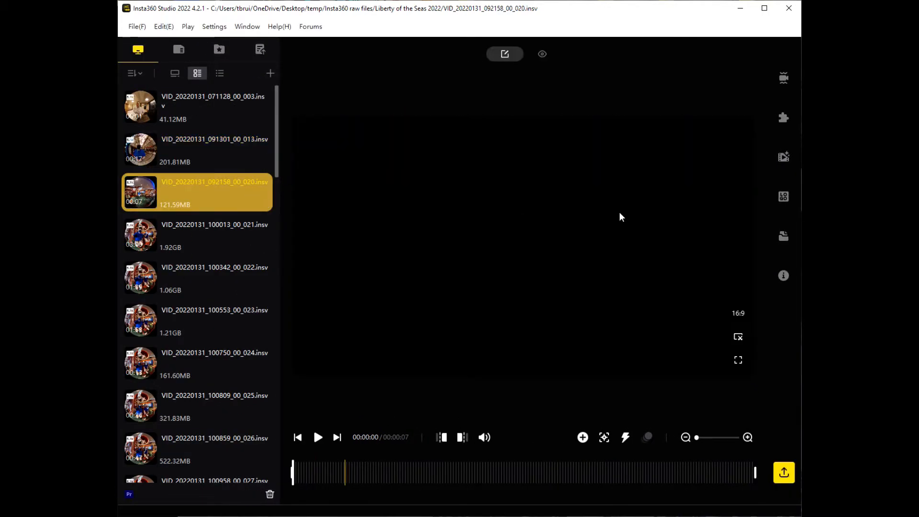
click(783, 78)
click(620, 124)
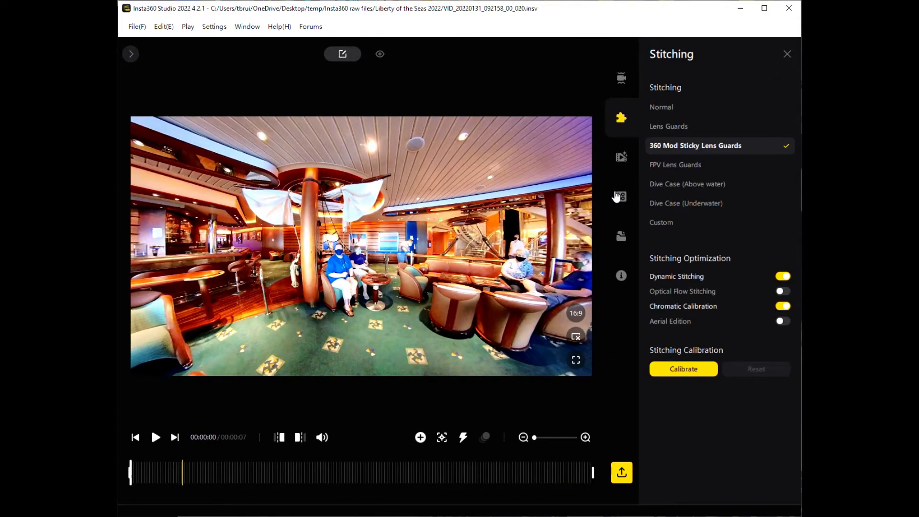
click(621, 161)
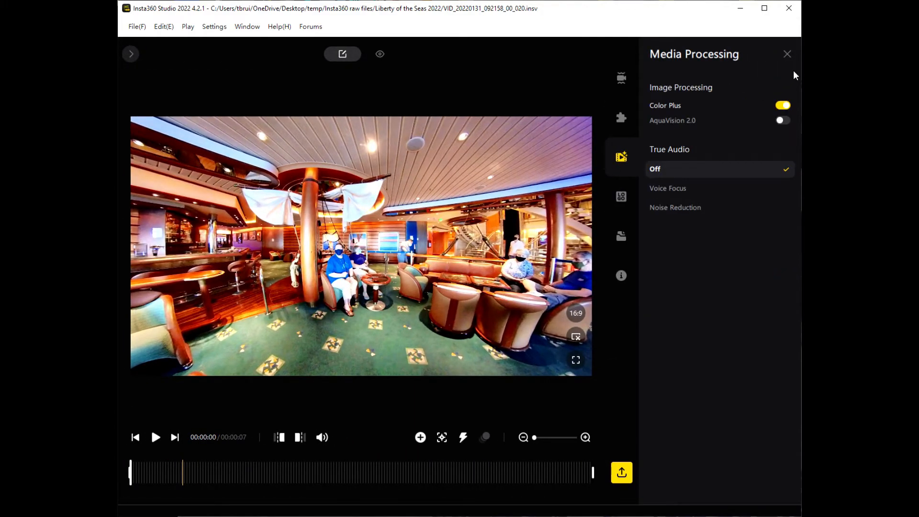
click(788, 55)
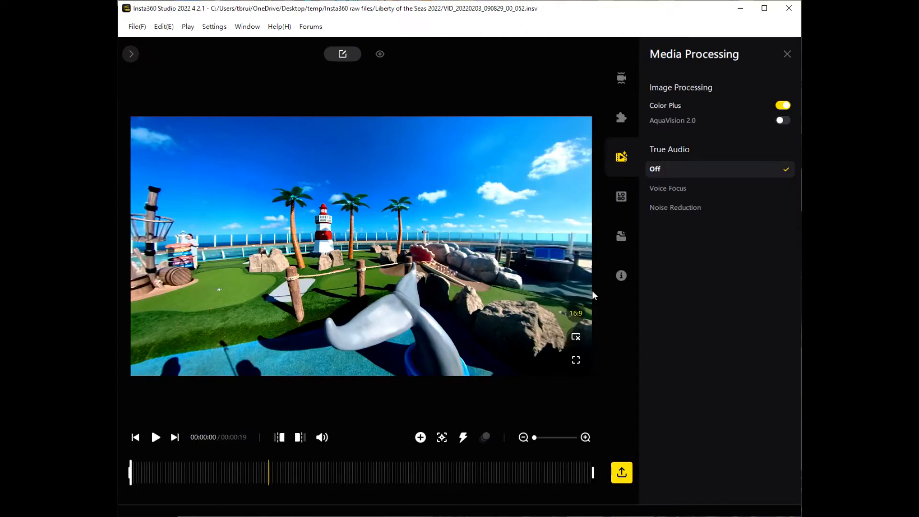
Finish the settings of VID_20220203_090829_00_052.insv, then open batch export for all videos in the list as 360 Videos
click(787, 55)
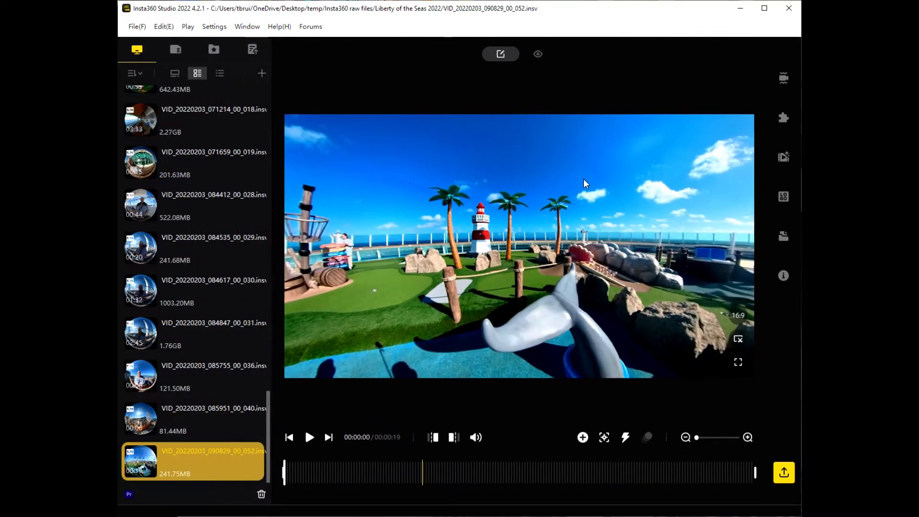
right_click(192, 454)
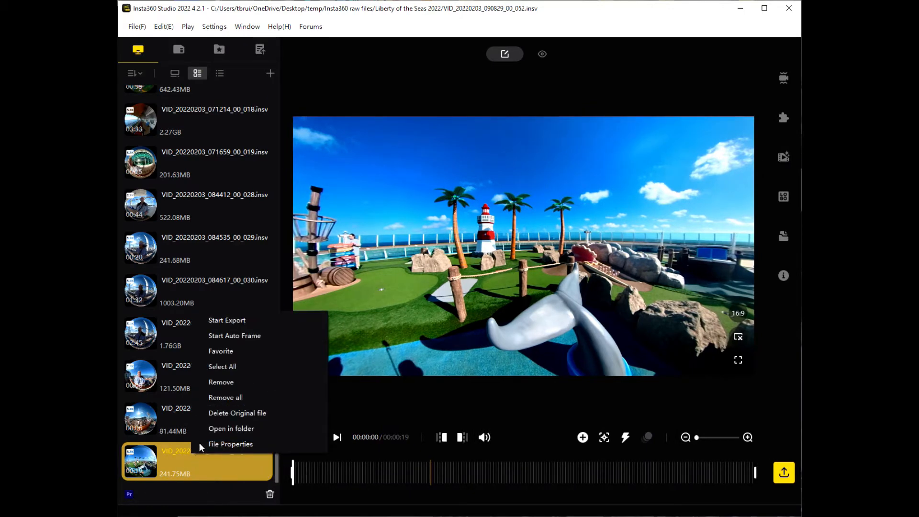
click(220, 366)
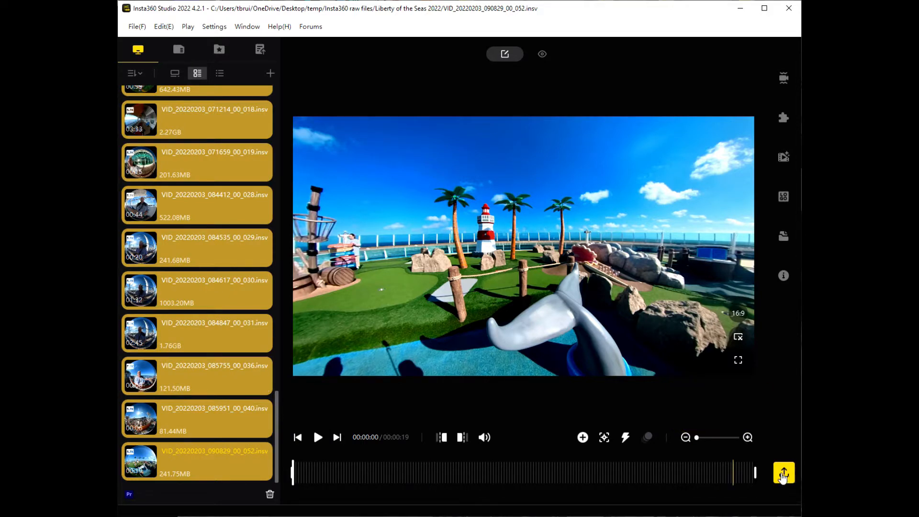
click(783, 474)
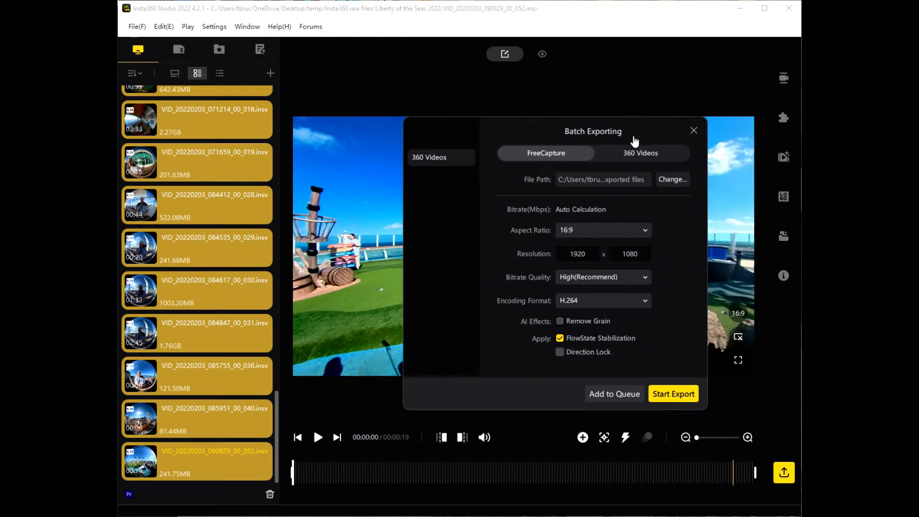
click(638, 155)
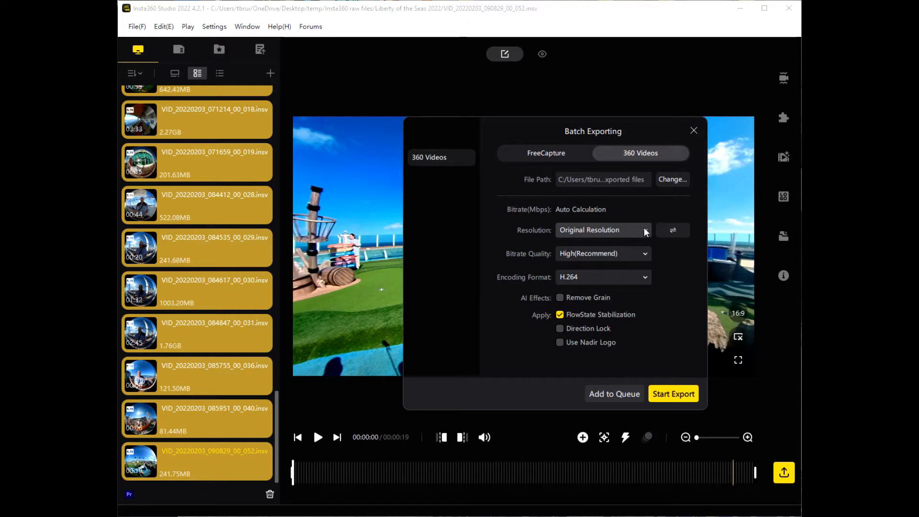
Check the custom resolution entry and the available bitrate quality options for the 360 video batch export
click(673, 230)
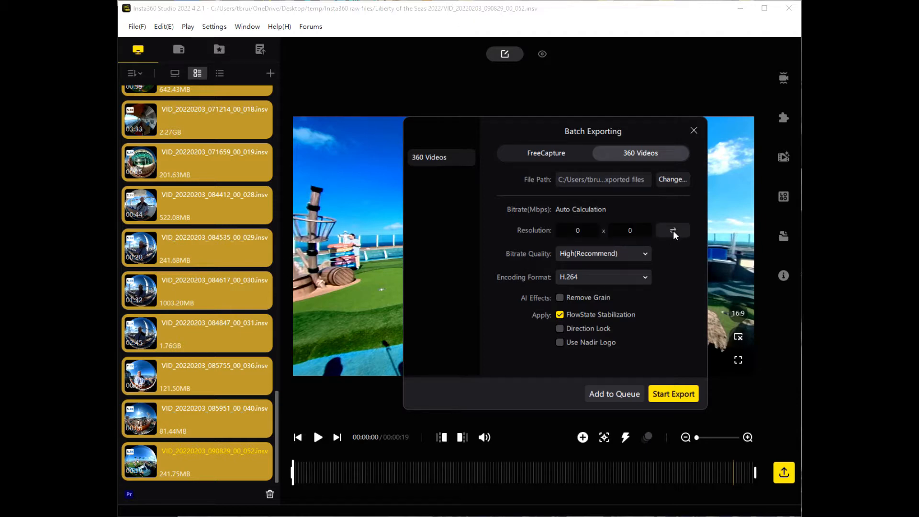
click(673, 231)
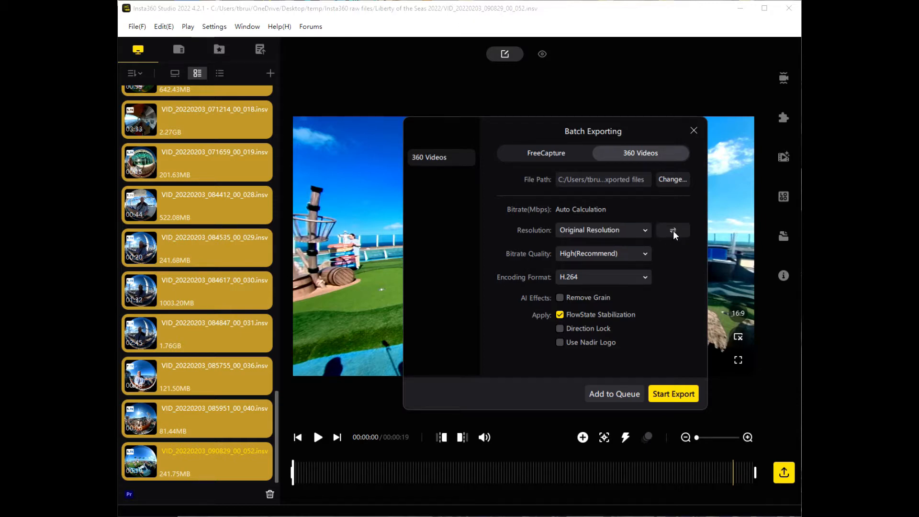
click(673, 231)
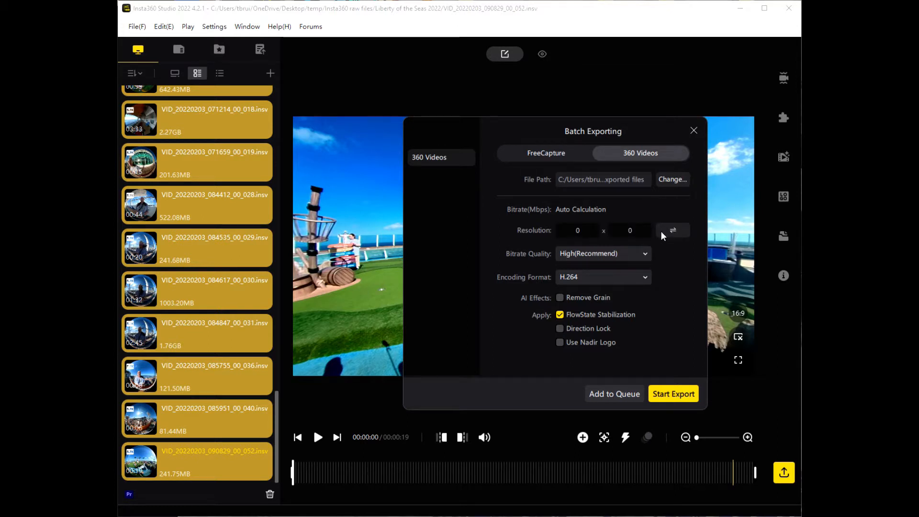
click(672, 231)
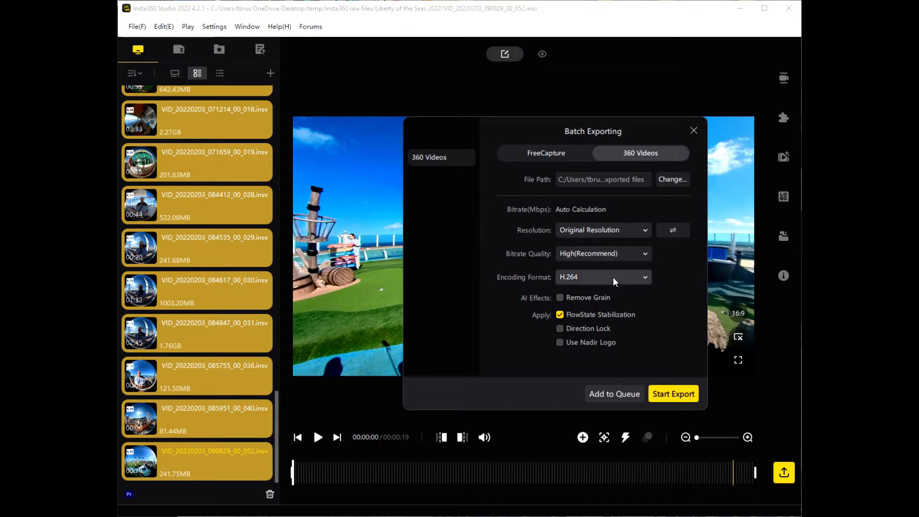
click(647, 251)
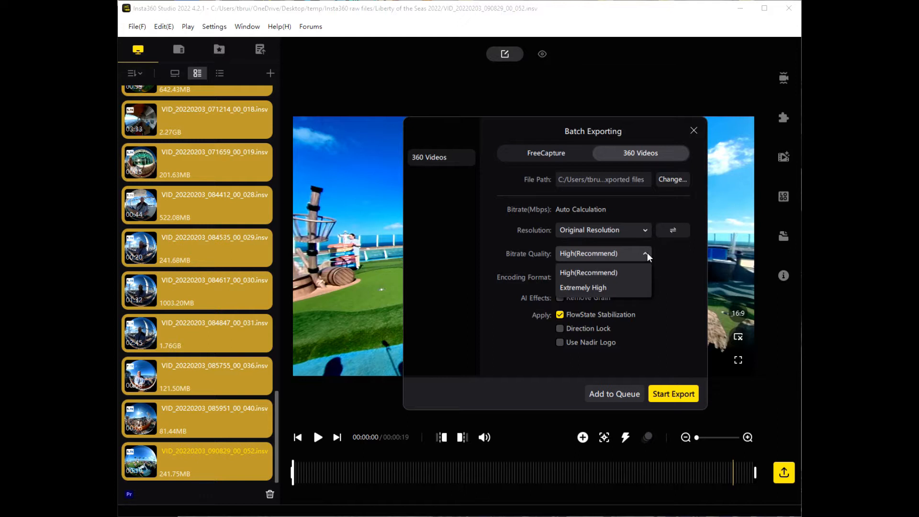
click(647, 252)
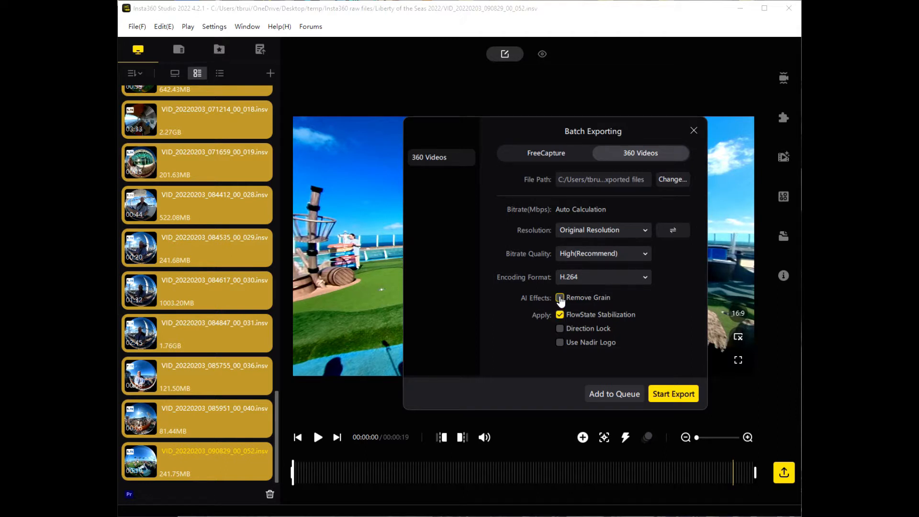
Enable Remove Grain and Direction Lock for the batch, and start exporting the 360 videos
click(560, 298)
click(559, 329)
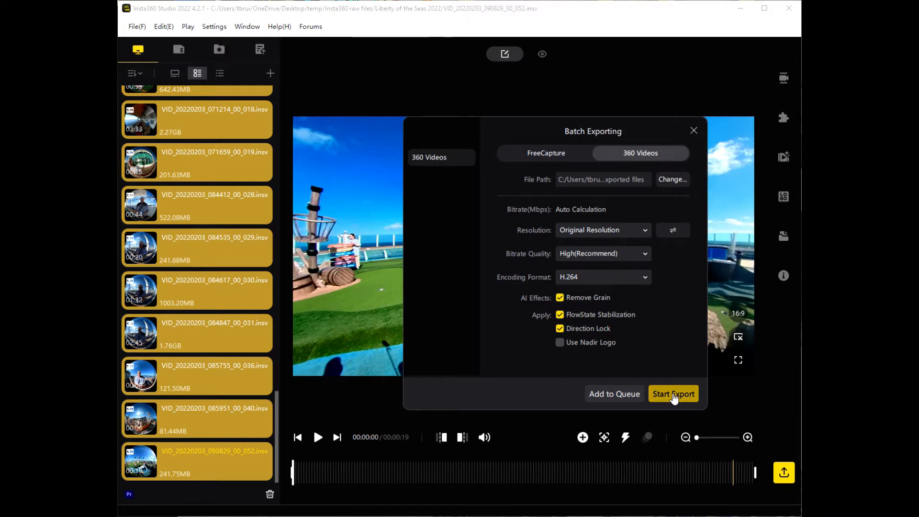
click(673, 396)
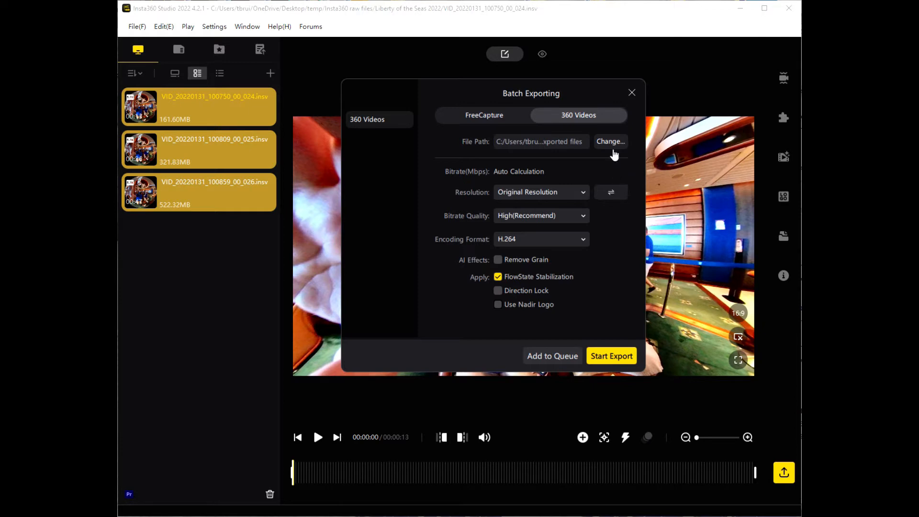
Open the destination folder selection for the batch export of the three listed videos
click(606, 143)
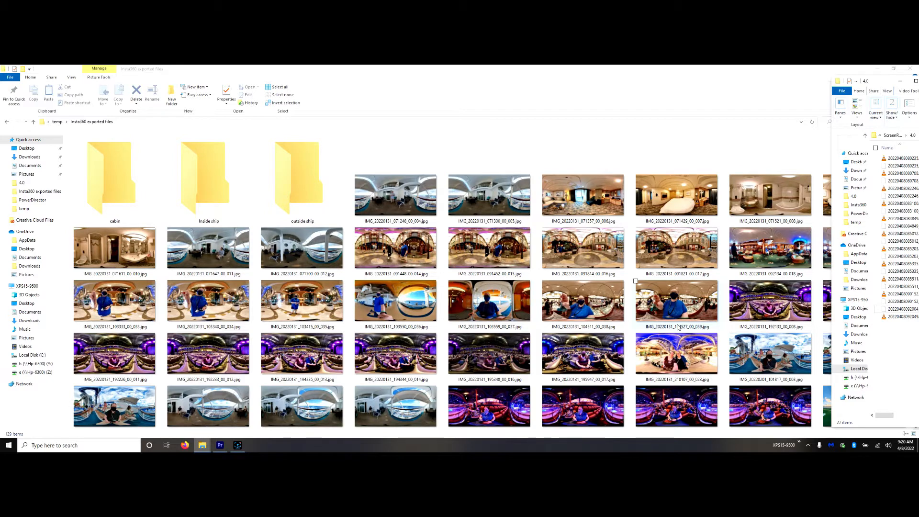
Switch to File Explorer and move photos IMG_20220131_071248_00_004.jpg through IMG_20220131_071709_00_012.jpg into the cabin folder
click(426, 73)
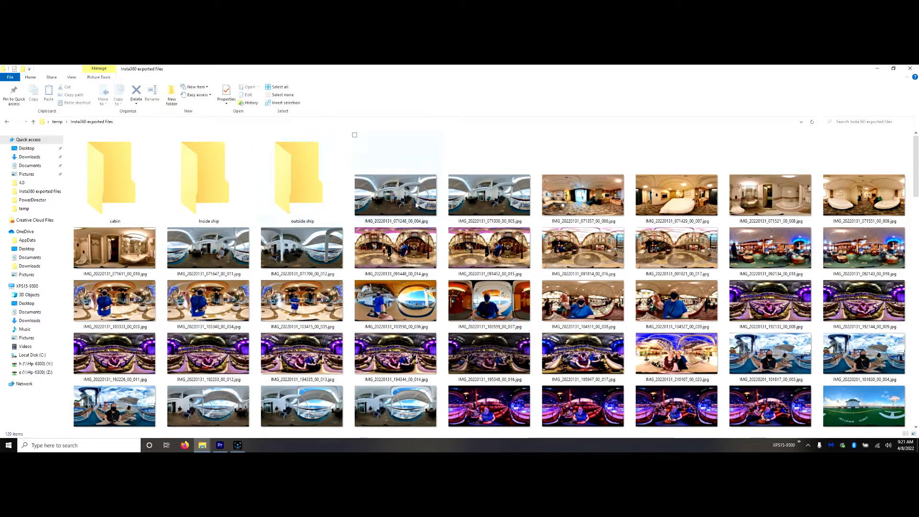
click(379, 200)
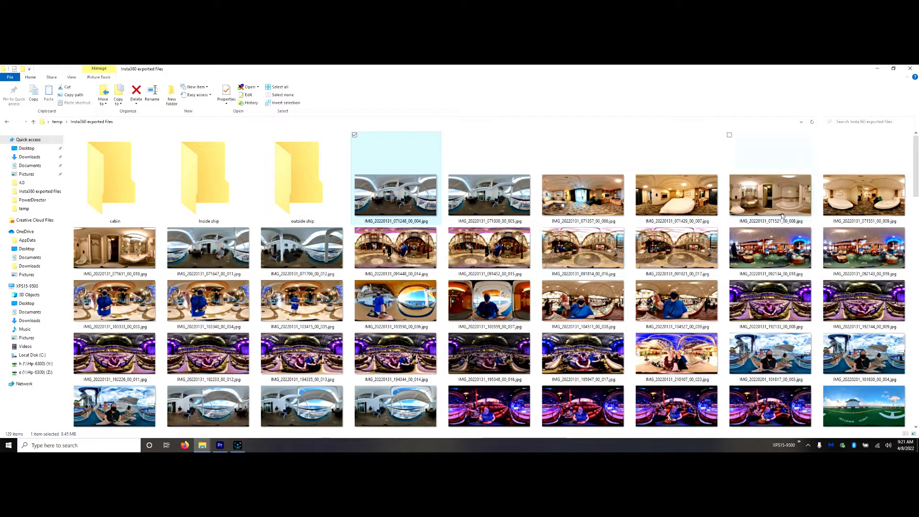
shift+click(287, 258)
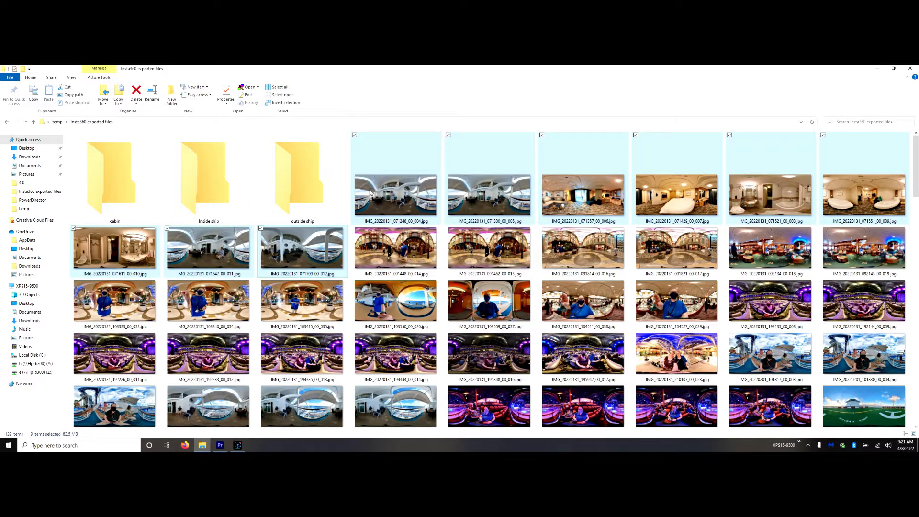
drag(403, 192, 111, 182)
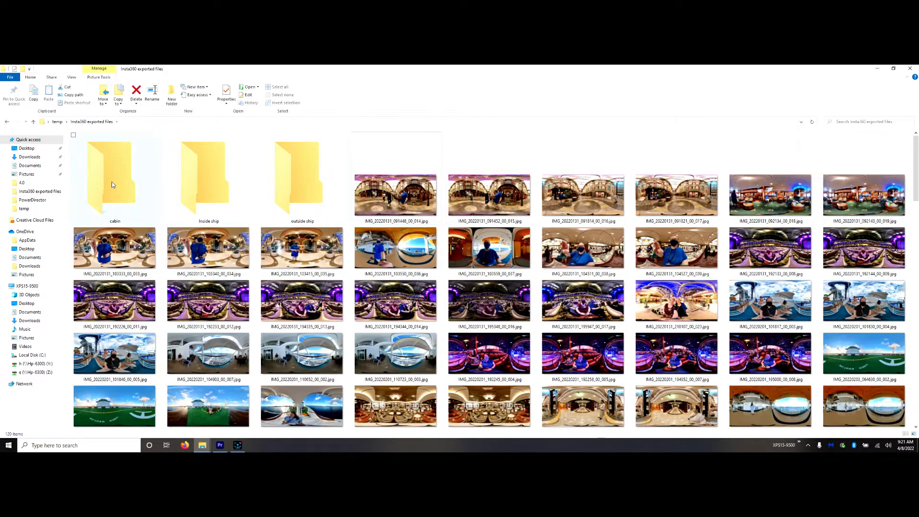
Move photos IMG_20220131_091448_00_014.jpg through IMG_20220131_103415_00_035.jpg into the Inside ship folder
click(404, 201)
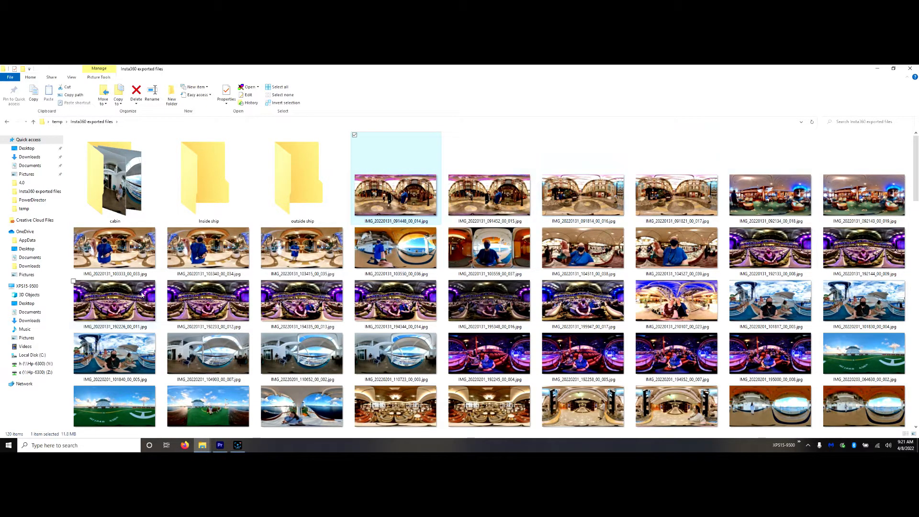
shift+click(309, 252)
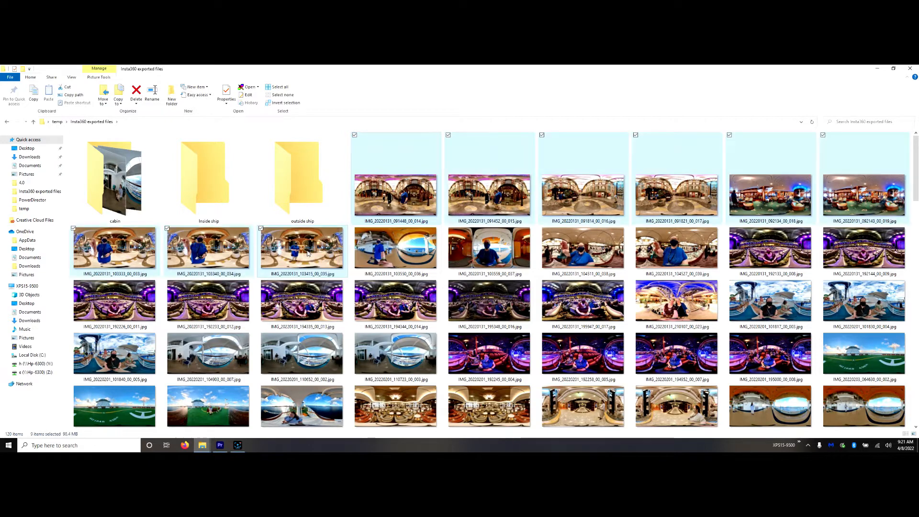
drag(399, 185, 207, 185)
Move photos IMG_20220131_103550_00_036.jpg and IMG_20220131_103559_00_037.jpg into the outside ship folder
click(412, 194)
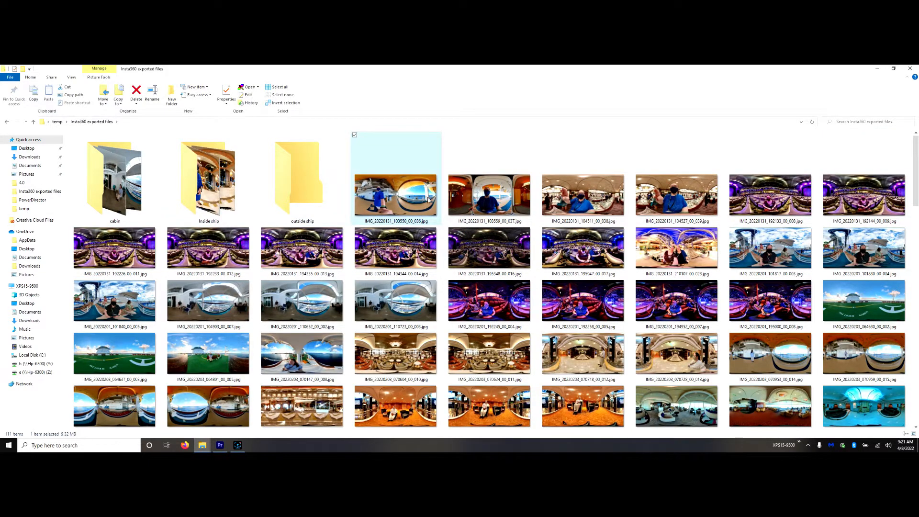
shift+click(490, 202)
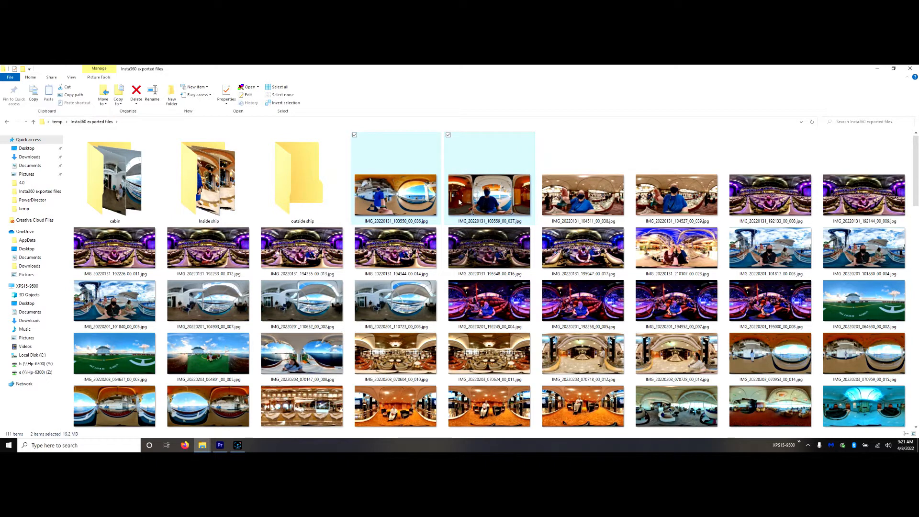
click(414, 191)
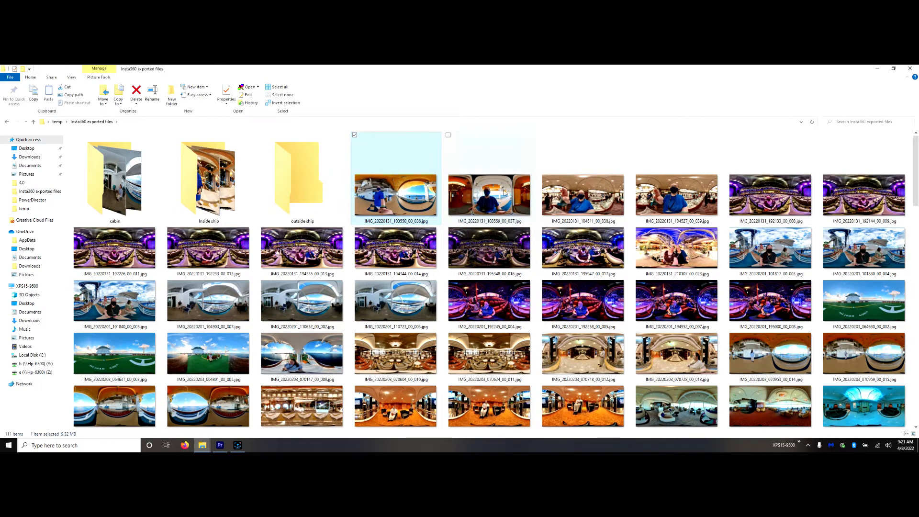
key(Delete)
click(379, 196)
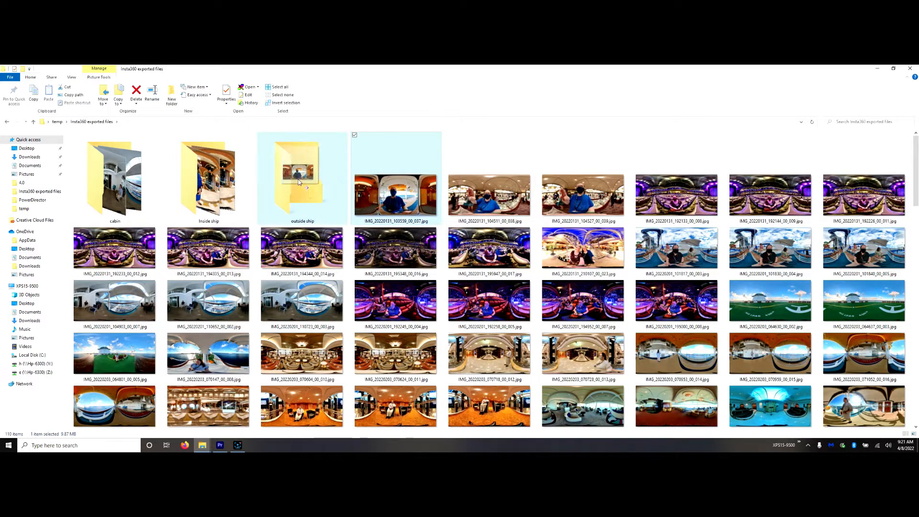
key(Delete)
click(388, 197)
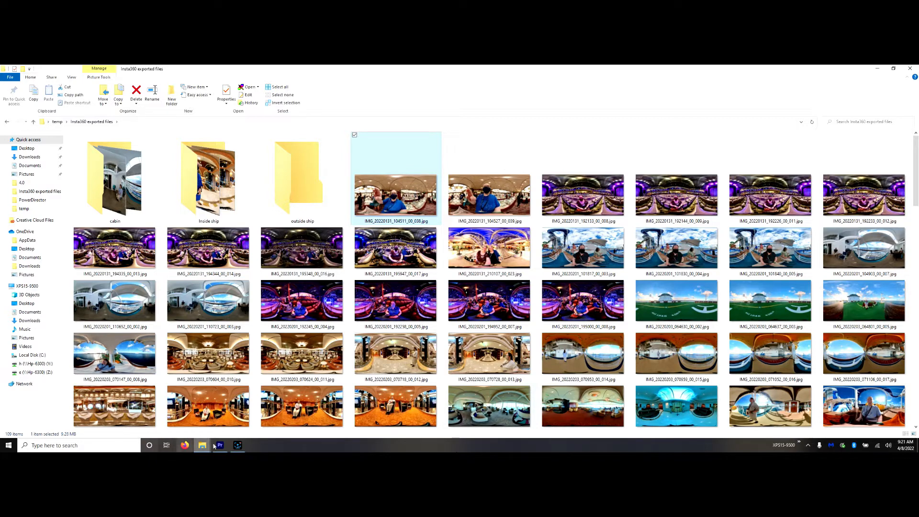
click(238, 445)
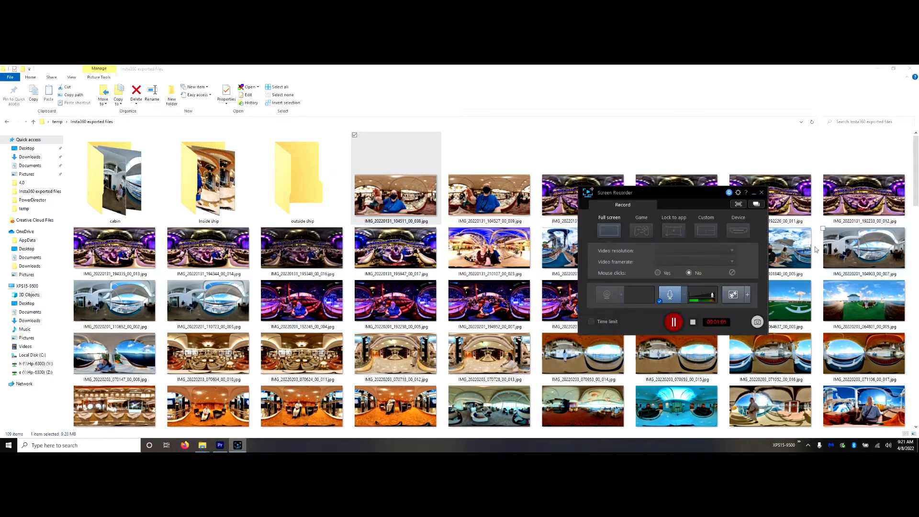
click(674, 323)
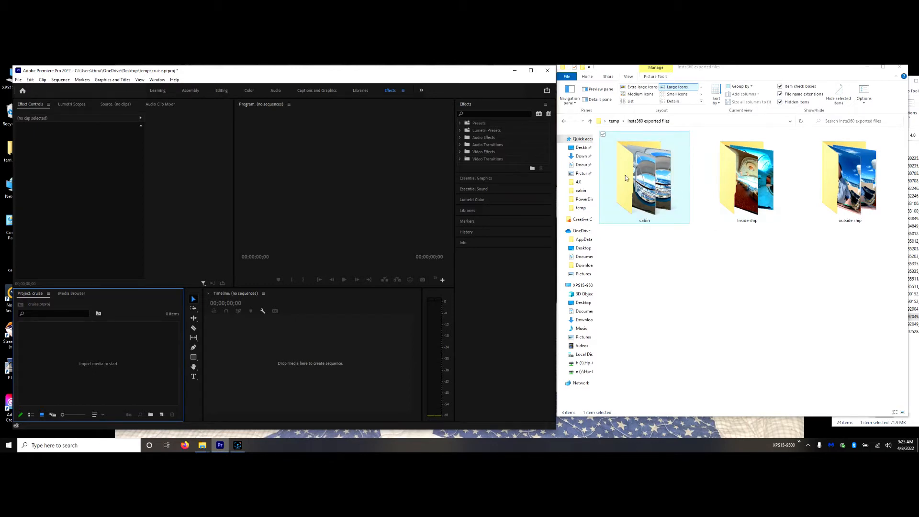
Import the cabin, Inside ship and outside ship folders from File Explorer into the cruise project in Adobe Premiere Pro
shift+click(844, 177)
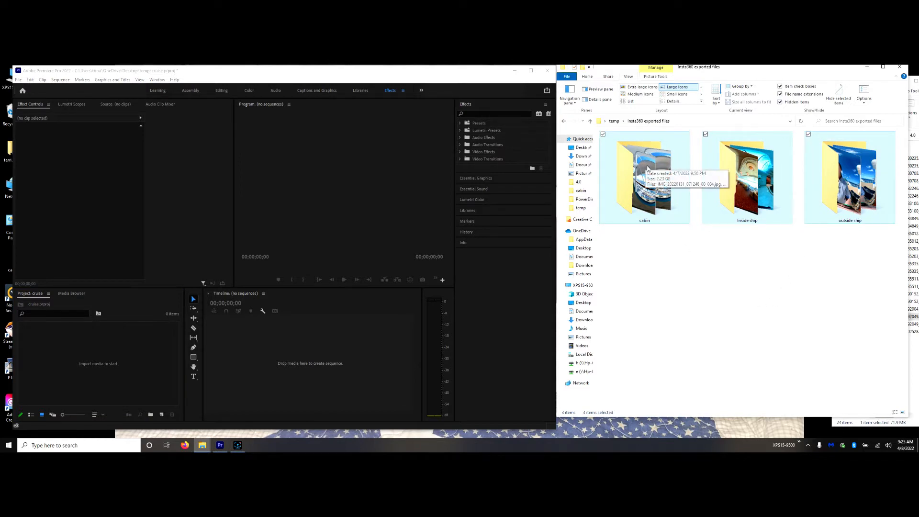
drag(647, 167, 176, 374)
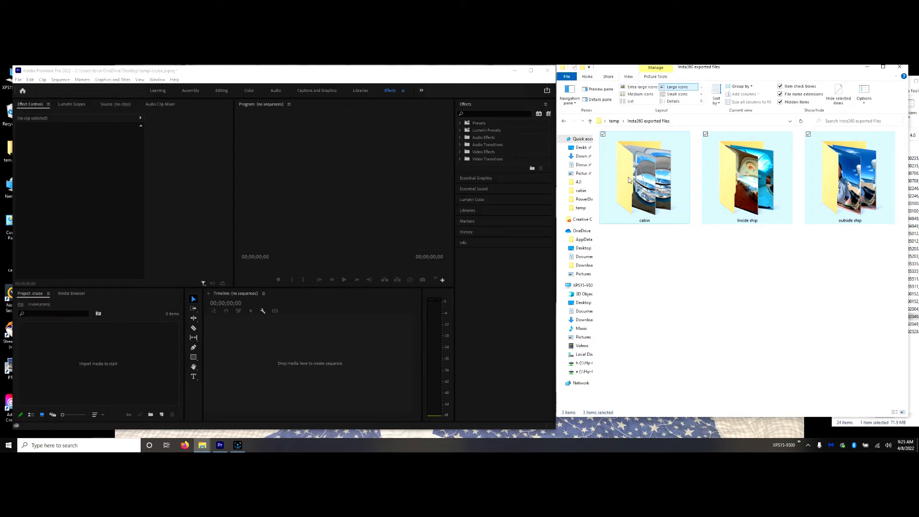
drag(646, 178, 80, 375)
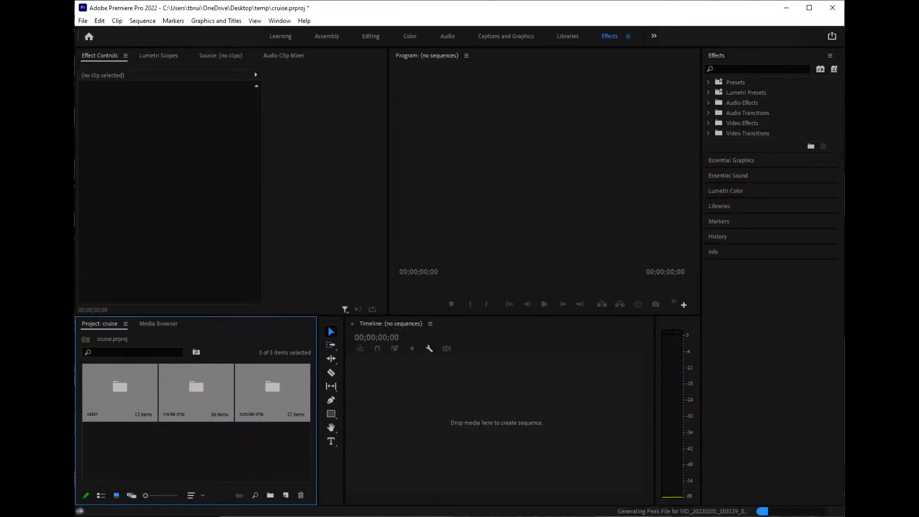
Open the Inside ship bin, enlarge it to fill the workspace, and look over its photo and video thumbnails
double_click(188, 387)
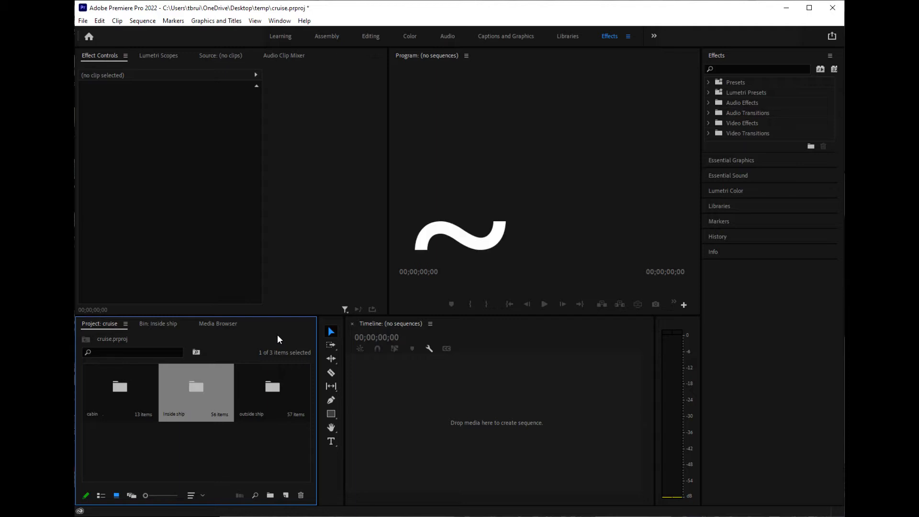
key(grave)
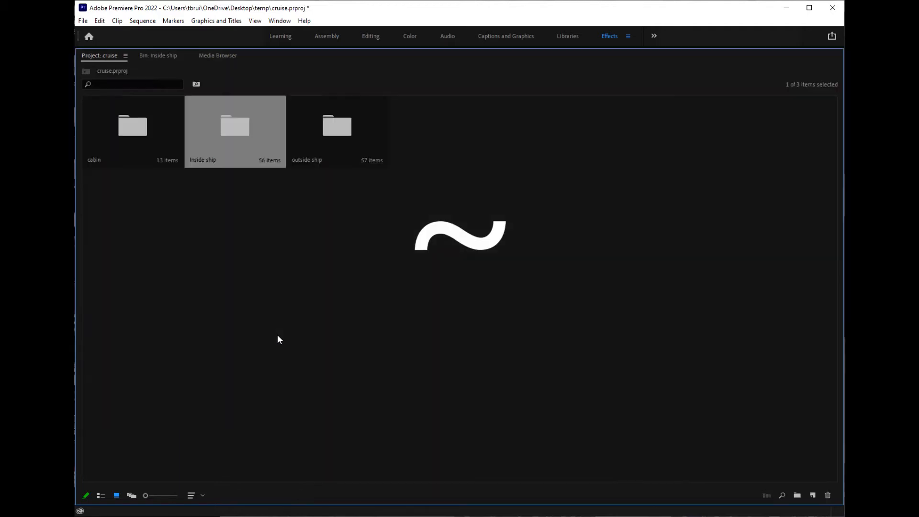
double_click(241, 127)
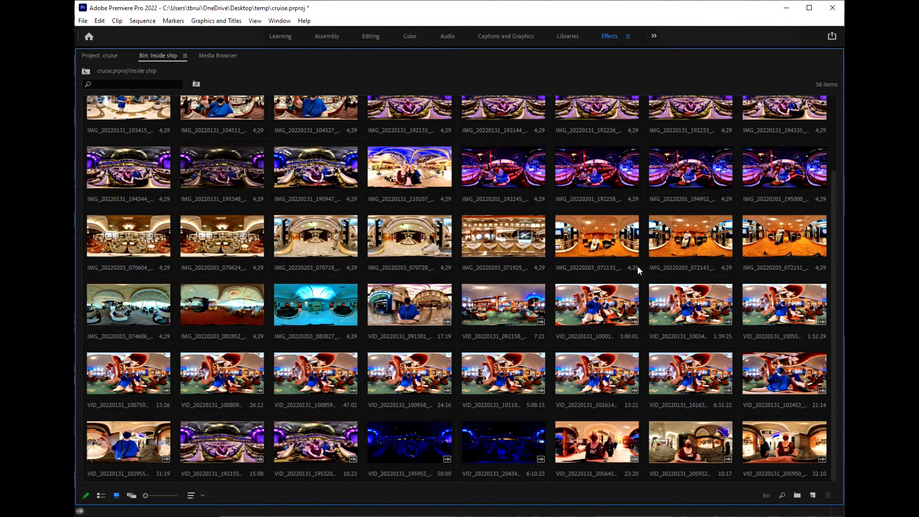
scroll(555, 243, up, 2)
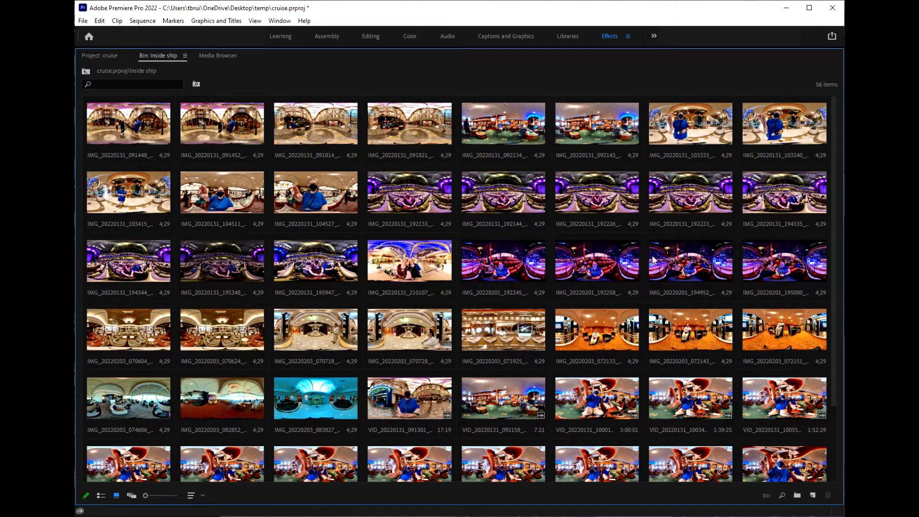
scroll(654, 260, down, 2)
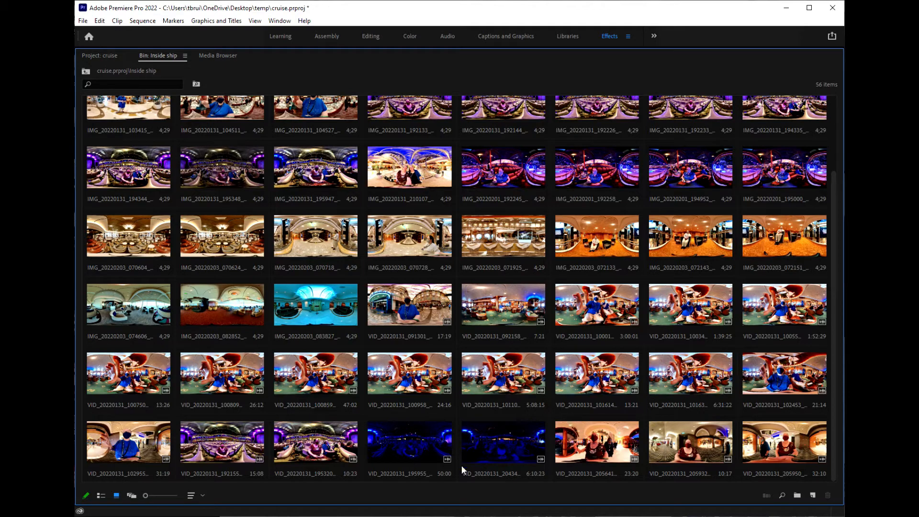
Restore the normal panel layout and create a new sequence from the Inside ship clip VID_20220131_091301_00_013
click(402, 312)
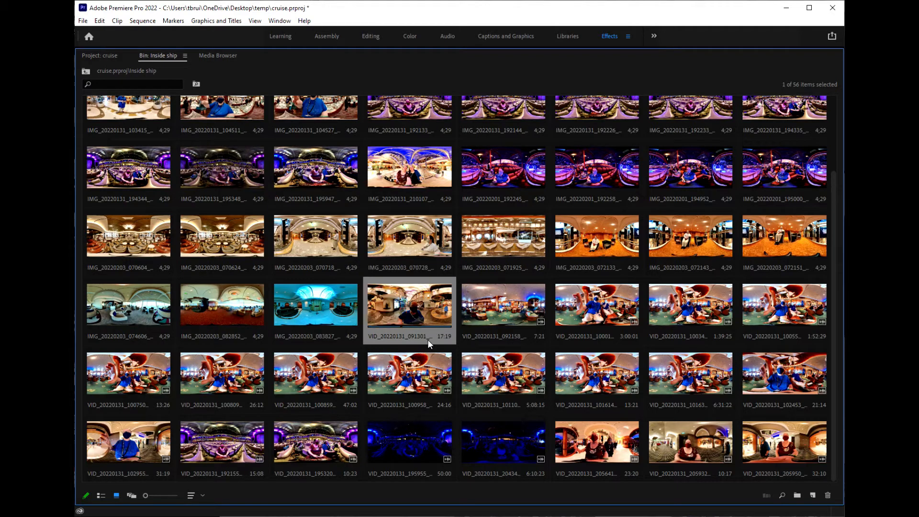
mouse_move(422, 345)
key(grave)
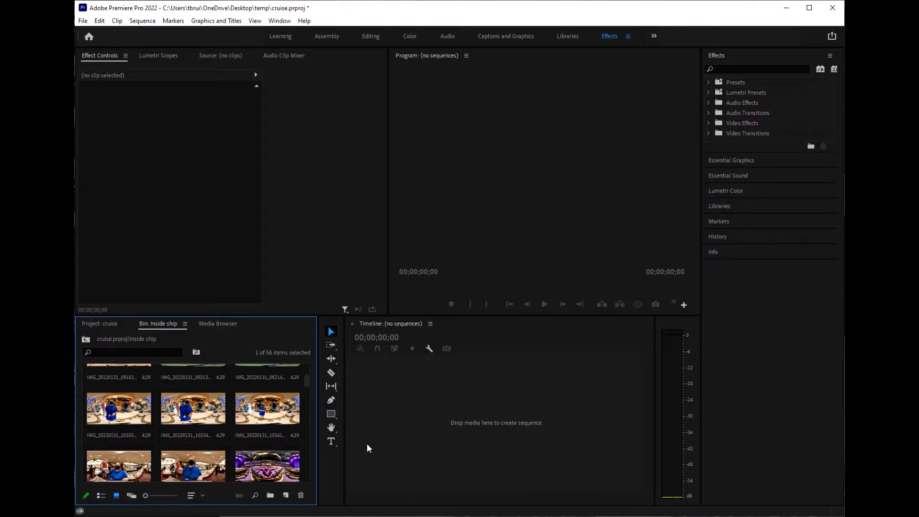
scroll(261, 423, down, 1)
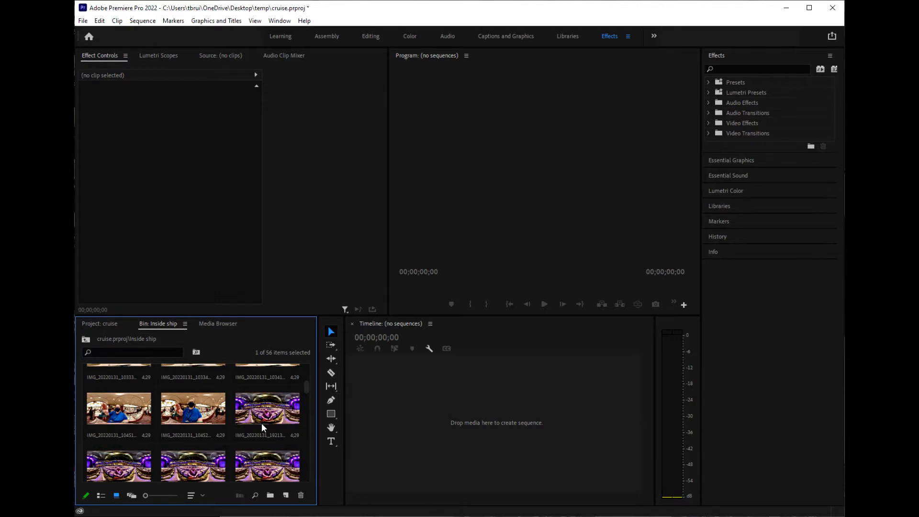
scroll(261, 423, down, 3)
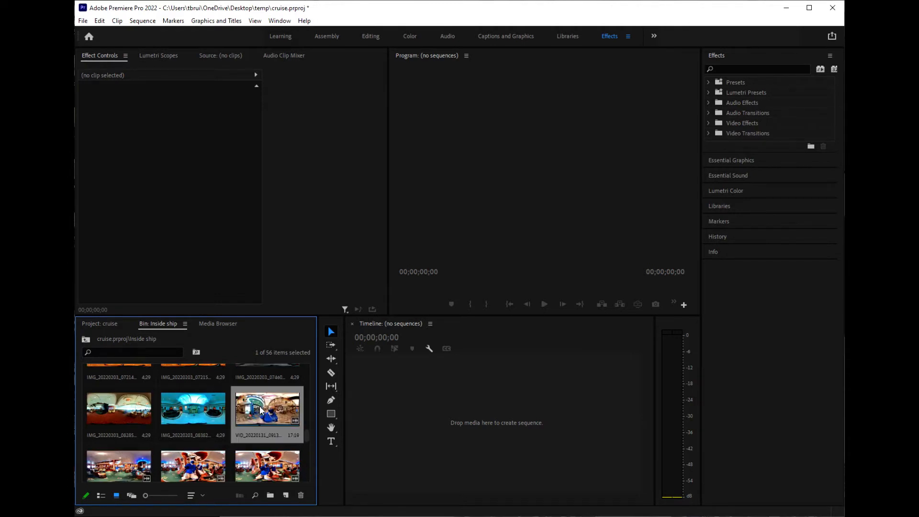
drag(261, 409, 506, 395)
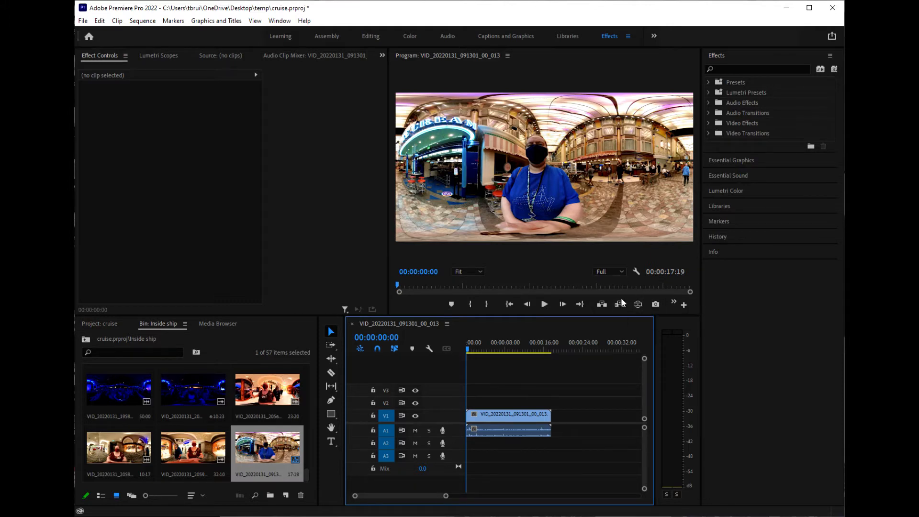
Check the buttons available for the program monitor and turn on its VR video display
click(685, 306)
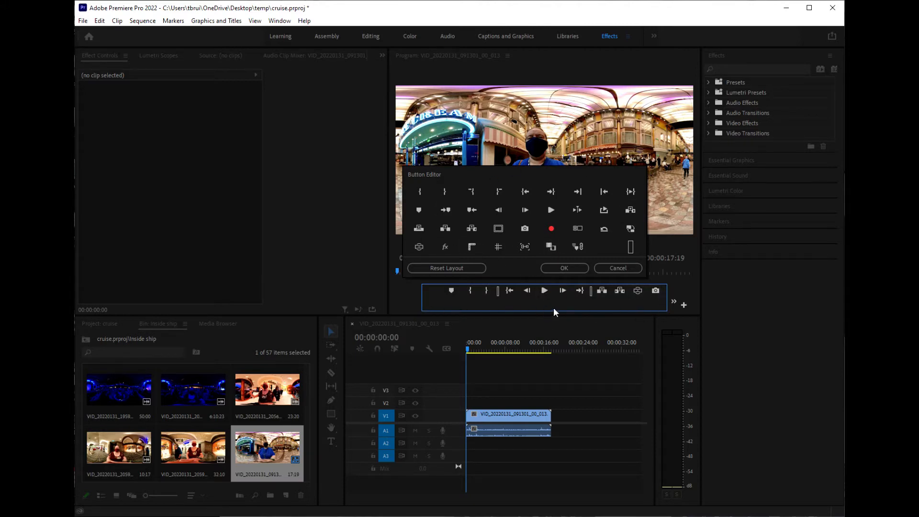
click(616, 266)
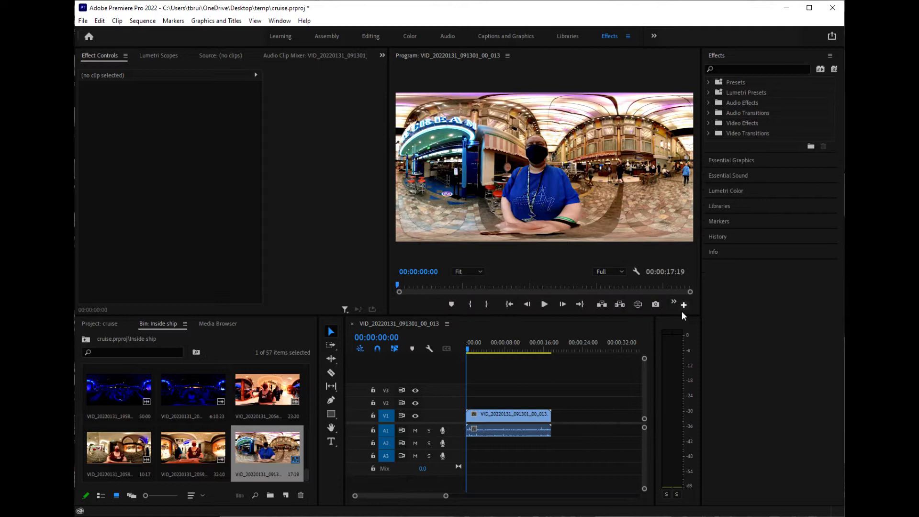
click(639, 303)
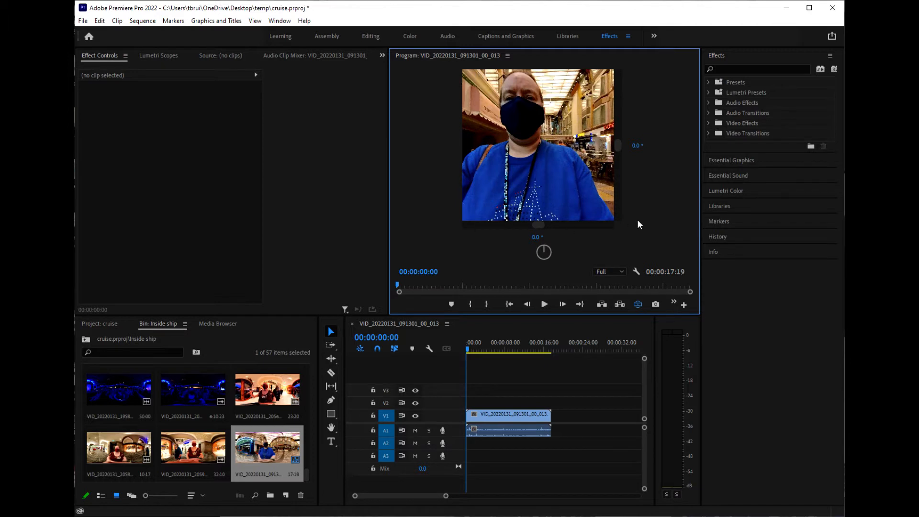
Set the program monitor's VR view to 160° horizontal and 90° vertical
click(635, 272)
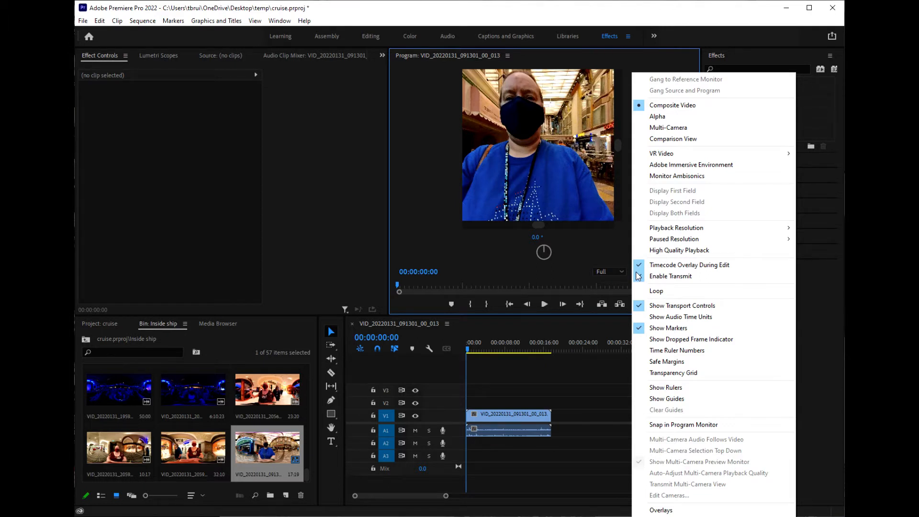
mouse_move(701, 156)
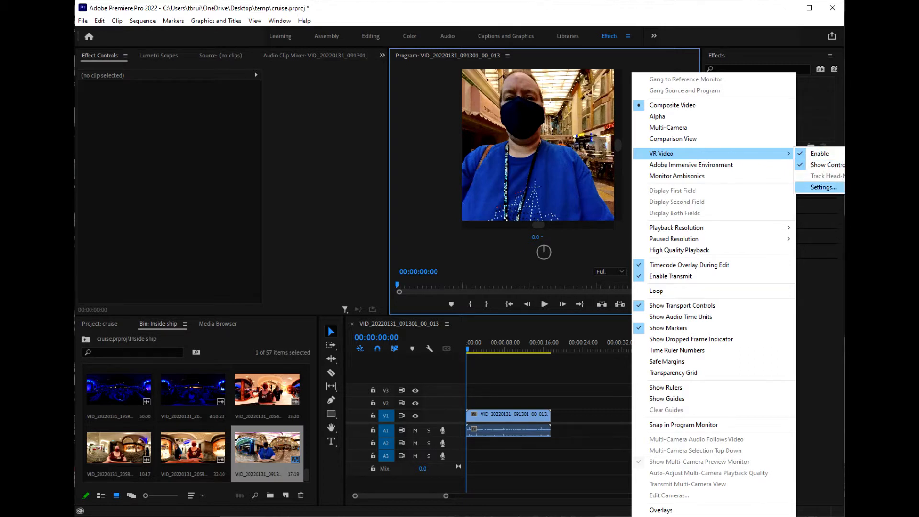
click(823, 187)
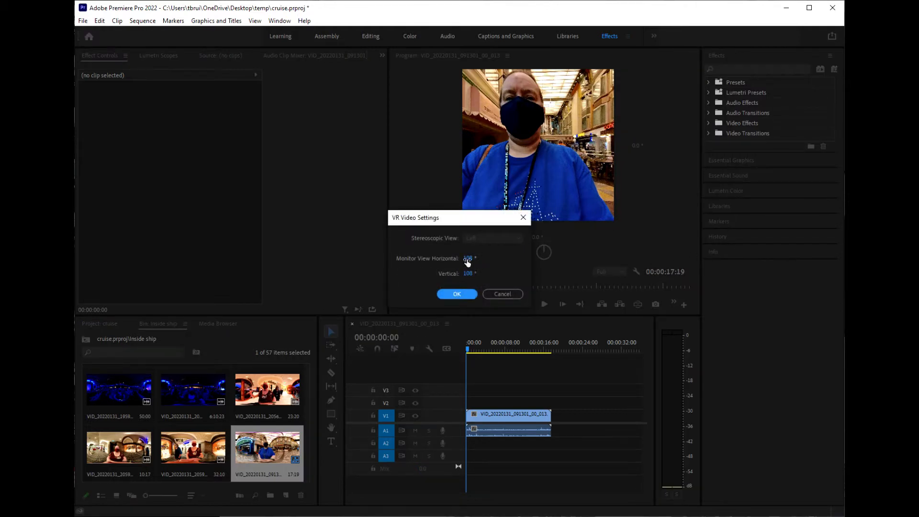
click(468, 257)
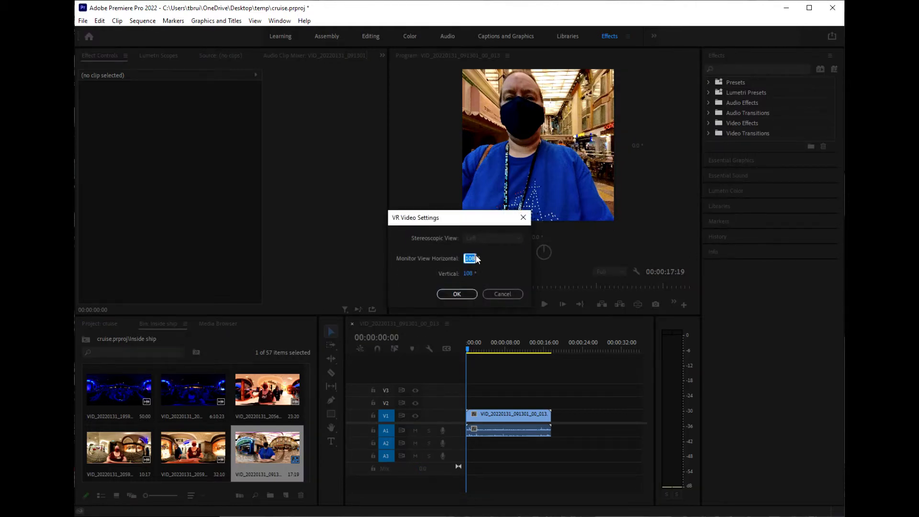
text(160)
key(Tab)
text(90)
click(457, 294)
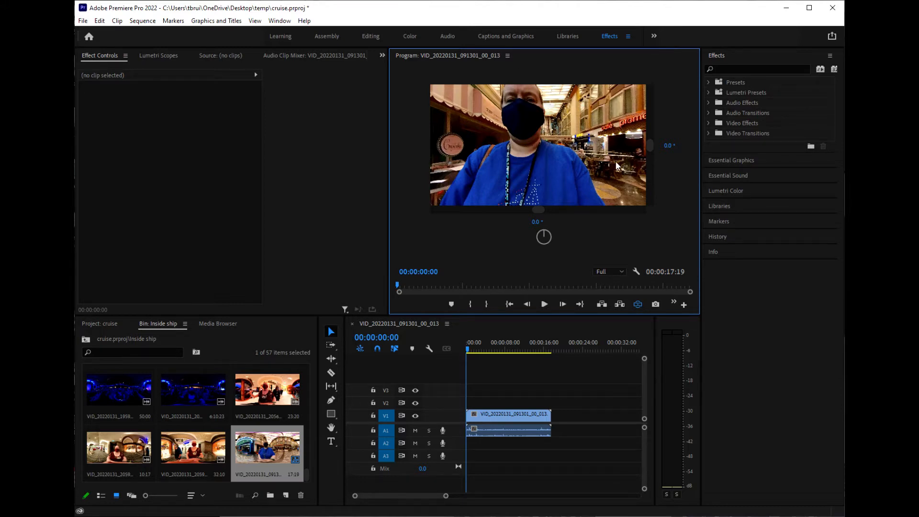
Rotate the VR preview to about 175.5° horizontally and -11.3° vertically, and reset both view angles to 0°
drag(615, 161, 252, 164)
drag(548, 173, 389, 164)
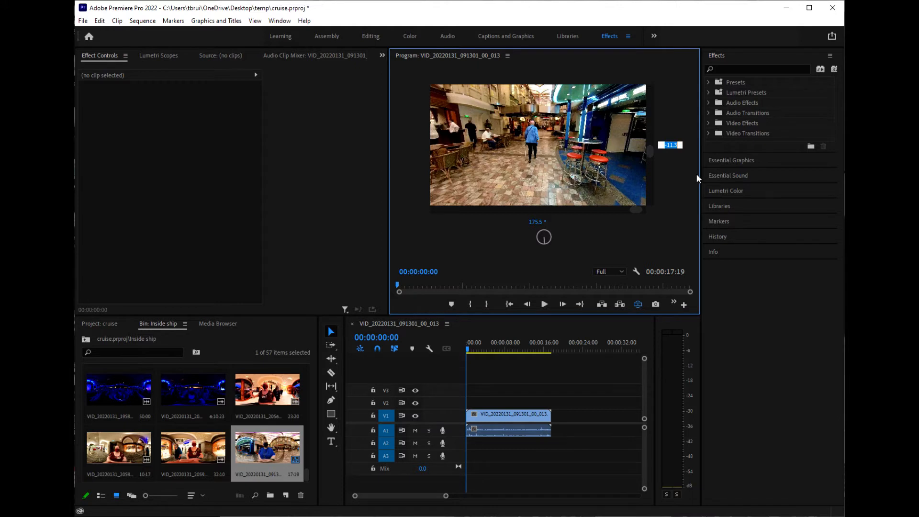
text(0)
click(537, 222)
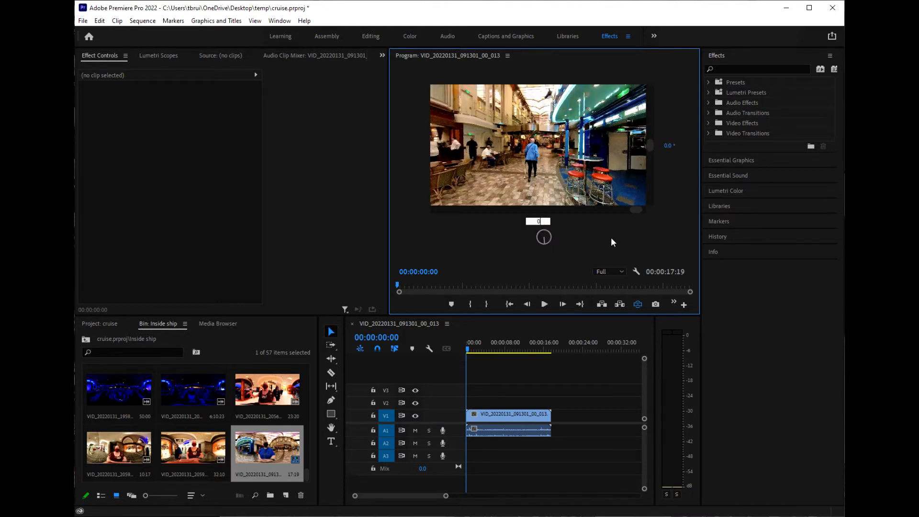
key(Return)
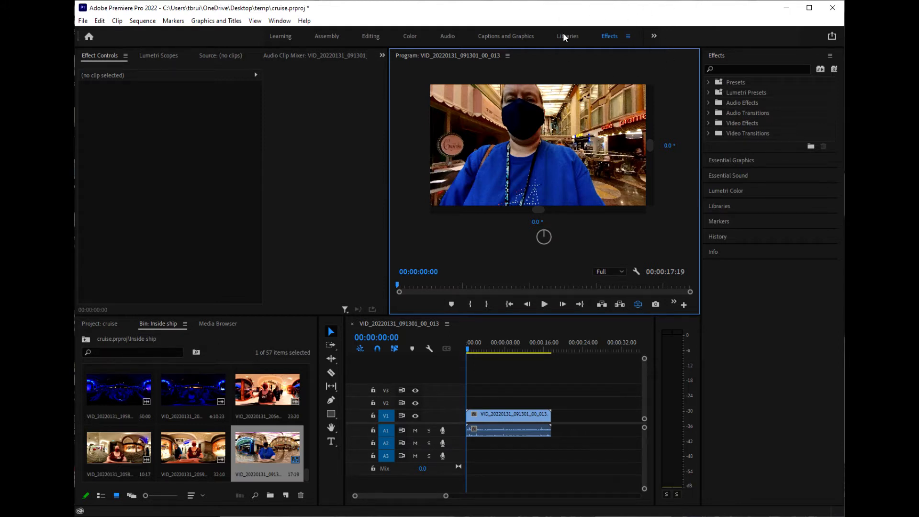
Search the effects for "vr" and apply VR Rotate Sphere to the VID_20220131_091301_00_013 clip on V1
click(737, 70)
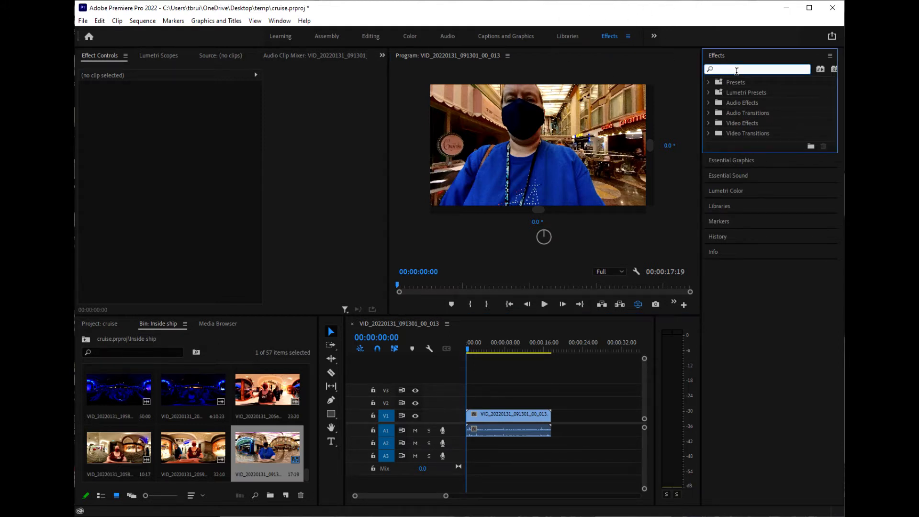
text(vr)
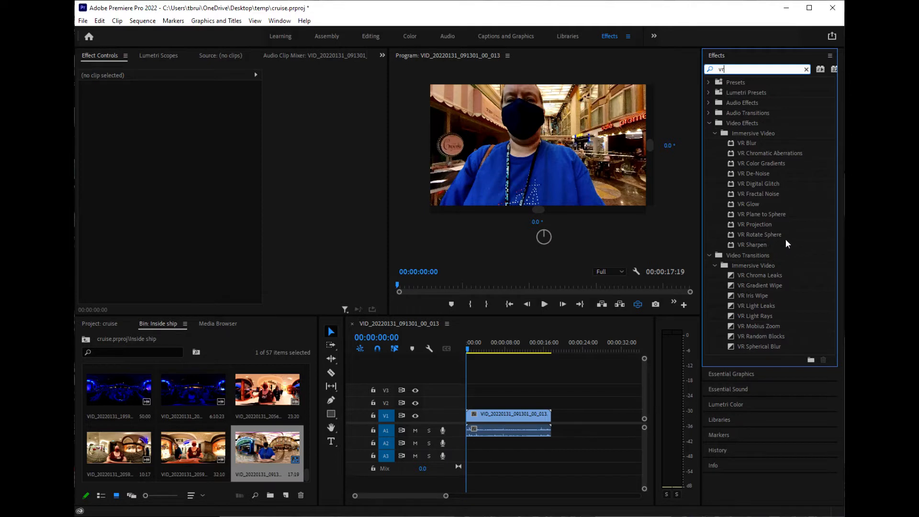
click(759, 234)
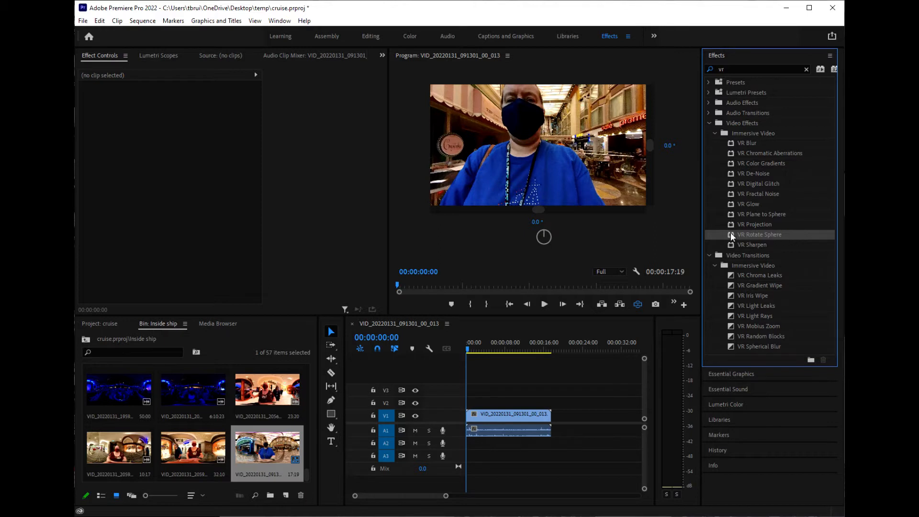
drag(720, 243, 504, 419)
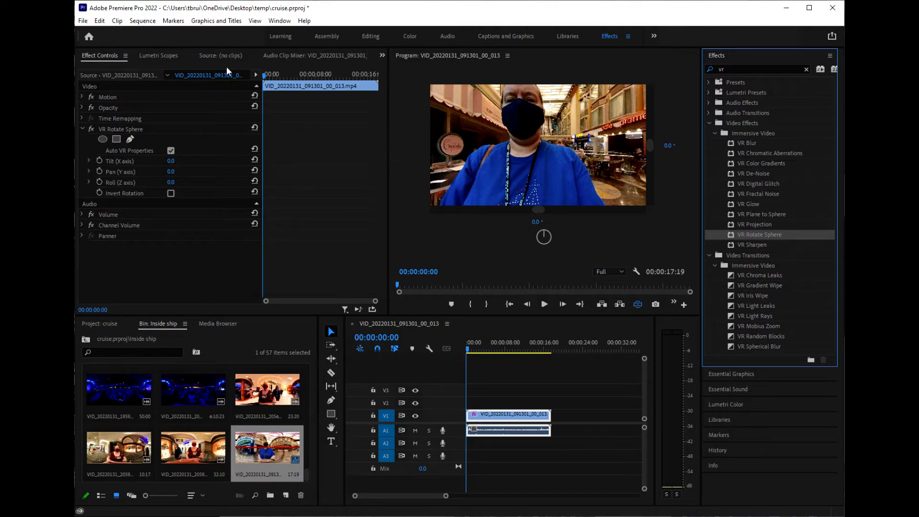
click(207, 55)
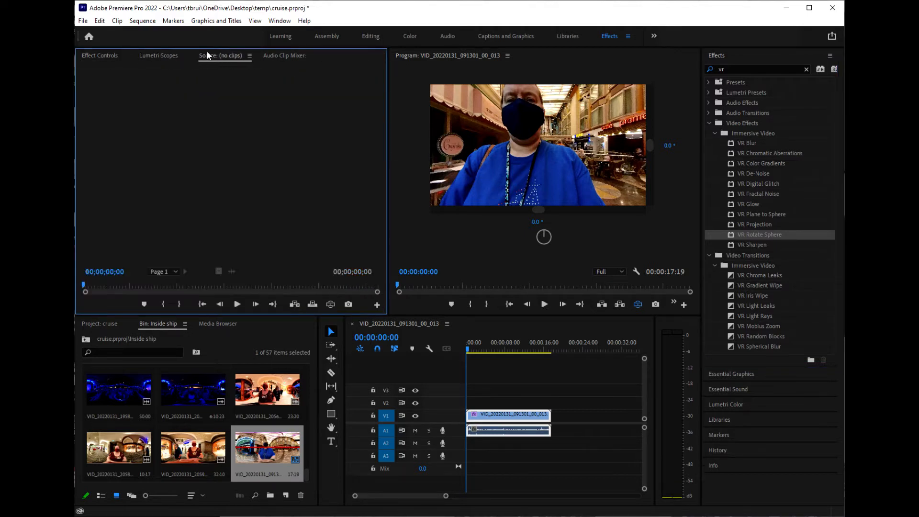
click(293, 56)
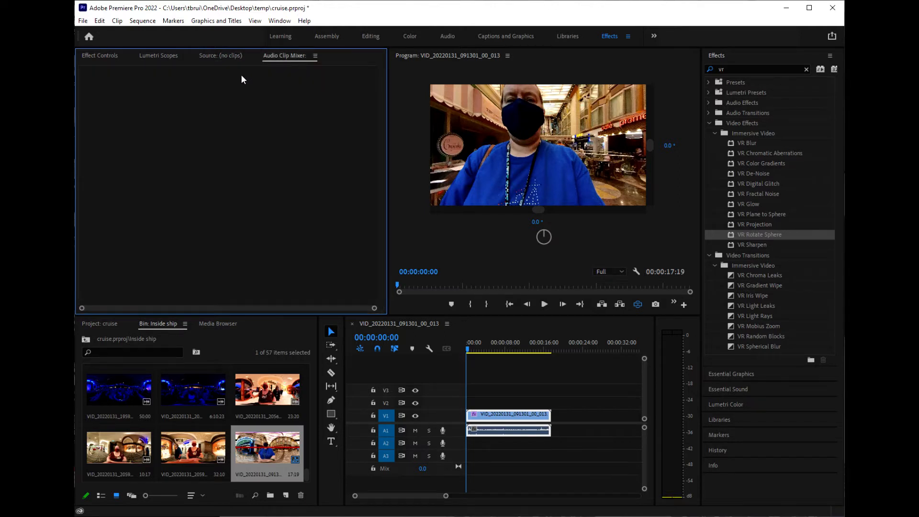
click(92, 57)
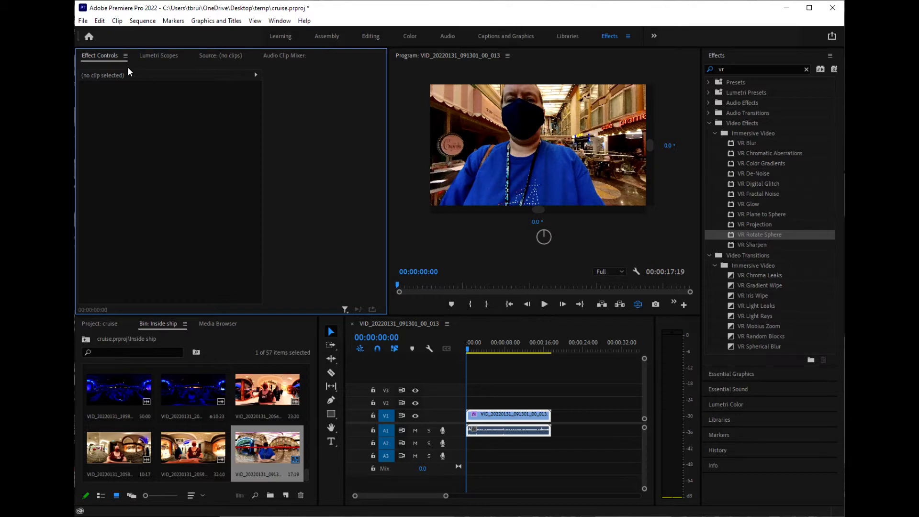
double_click(97, 55)
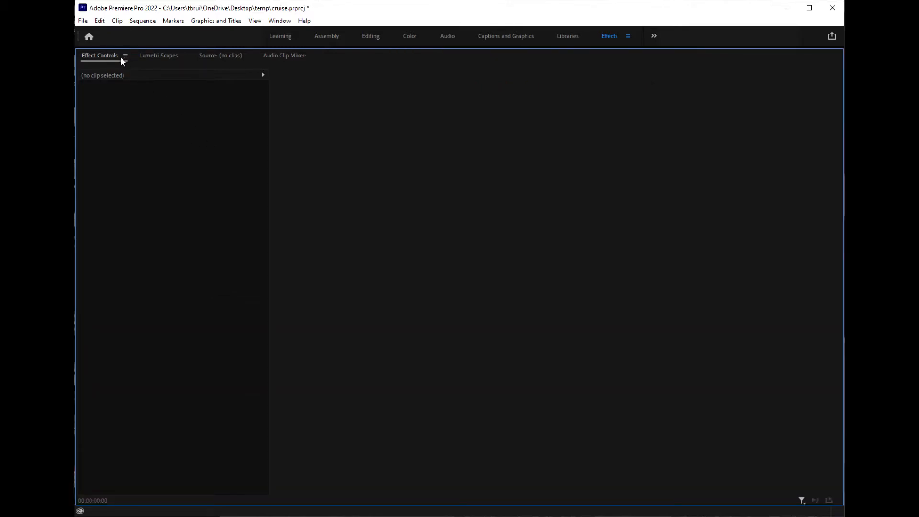
double_click(107, 57)
click(125, 56)
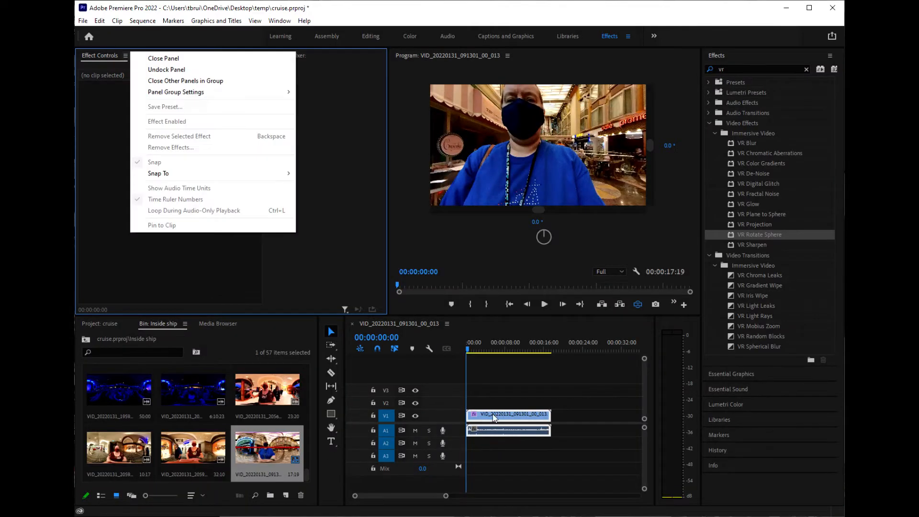
Open the V1 timeline clip in the source monitor and bring its Effect Controls back into view
double_click(494, 417)
click(494, 417)
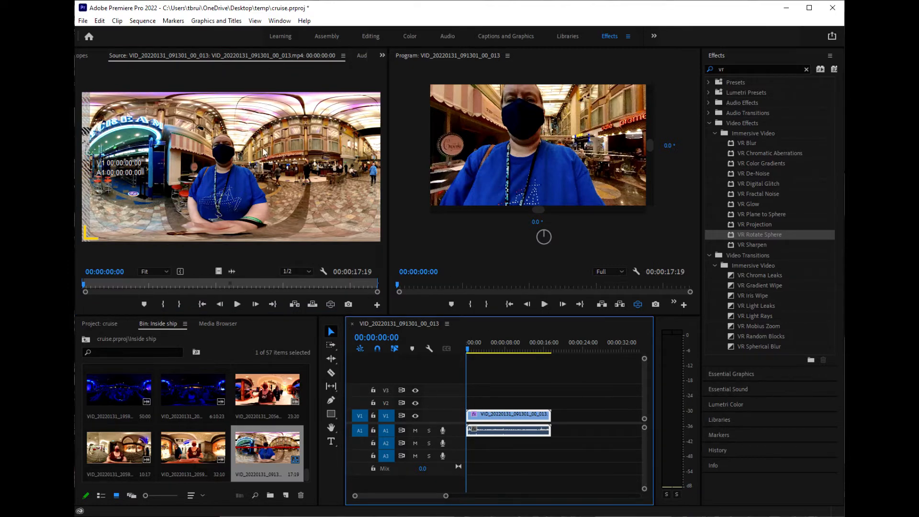
click(383, 56)
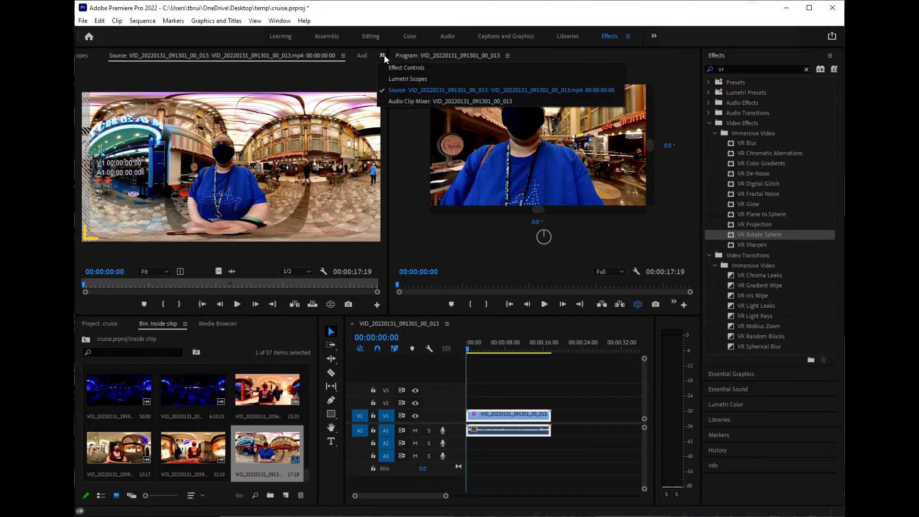
click(422, 67)
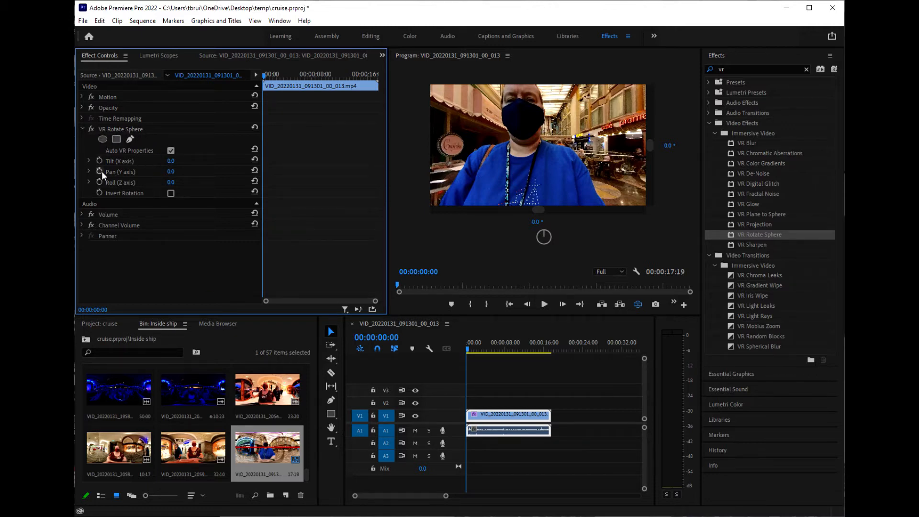
Set VR Rotate Sphere's Pan (Y axis) to 180° and play back the start of the rotated clip
click(170, 171)
text(180)
key(Return)
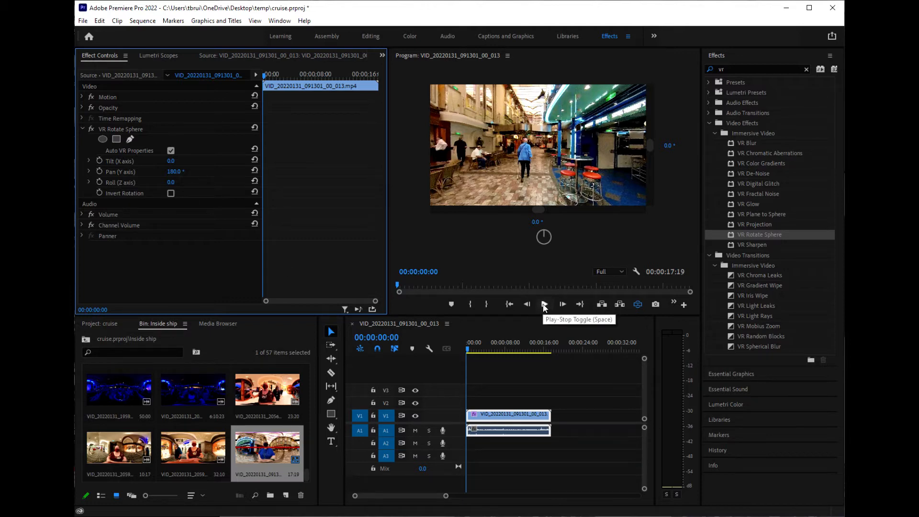
click(544, 305)
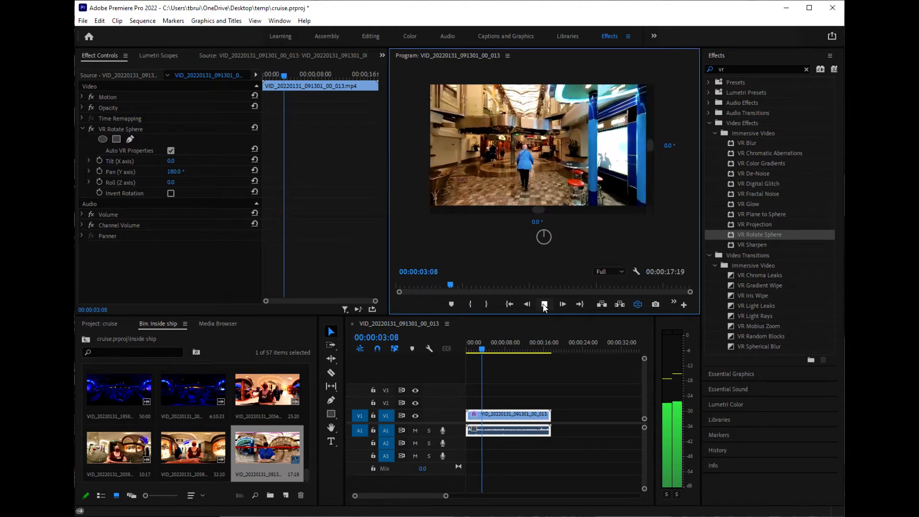
click(544, 305)
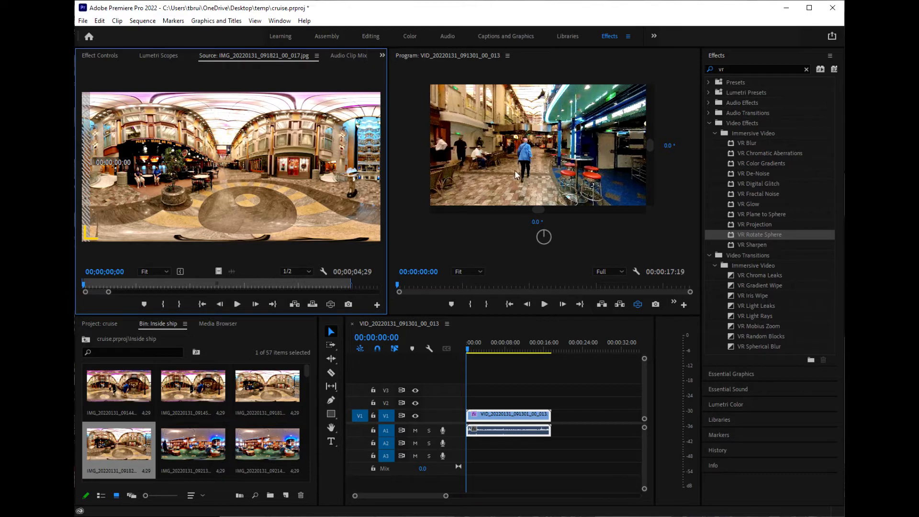
Set the duration of the first four still images in the Inside ship bin to 15 seconds
click(117, 386)
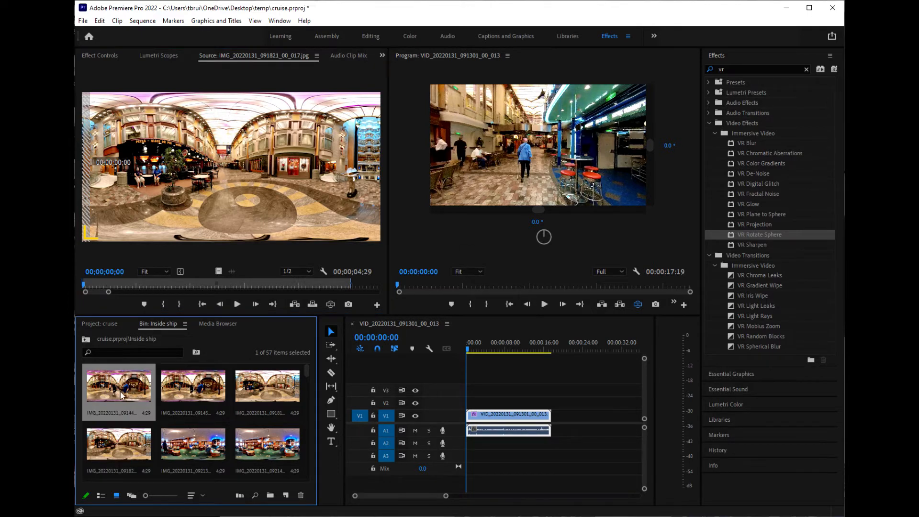
ctrl+click(191, 397)
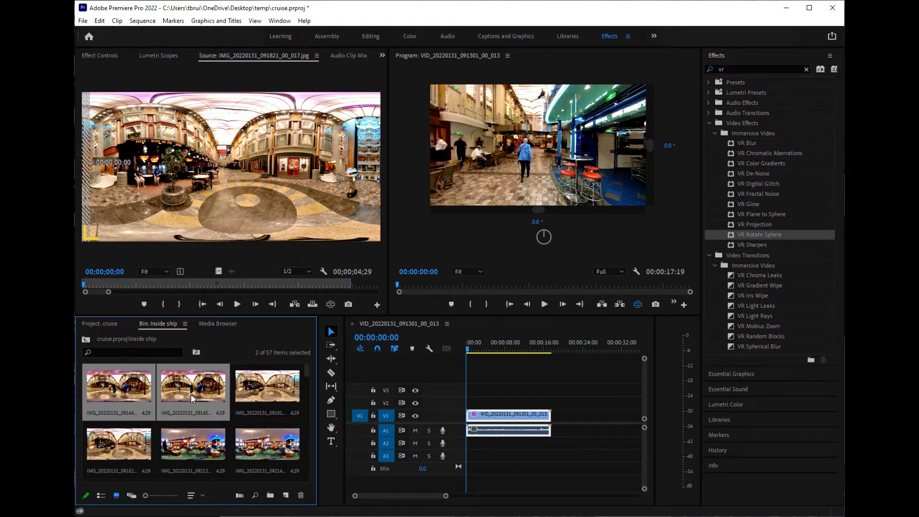
ctrl+click(261, 388)
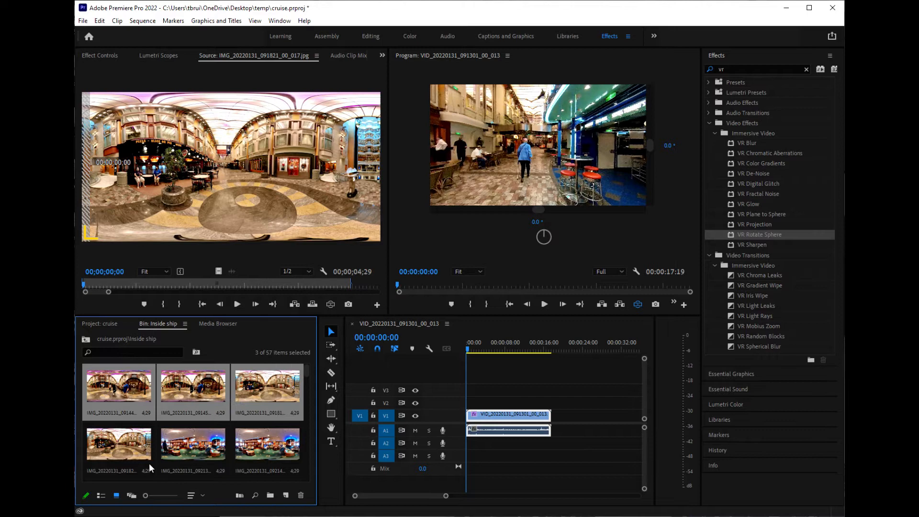
ctrl+click(122, 451)
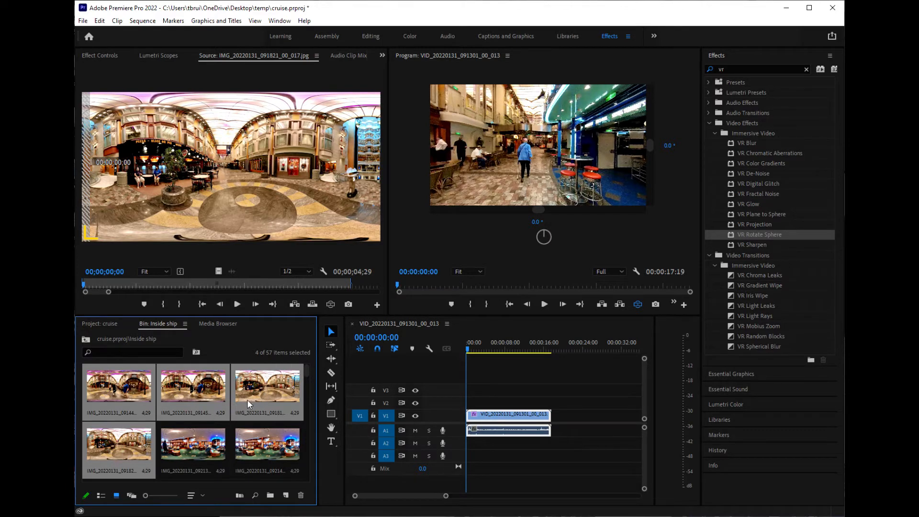
right_click(116, 397)
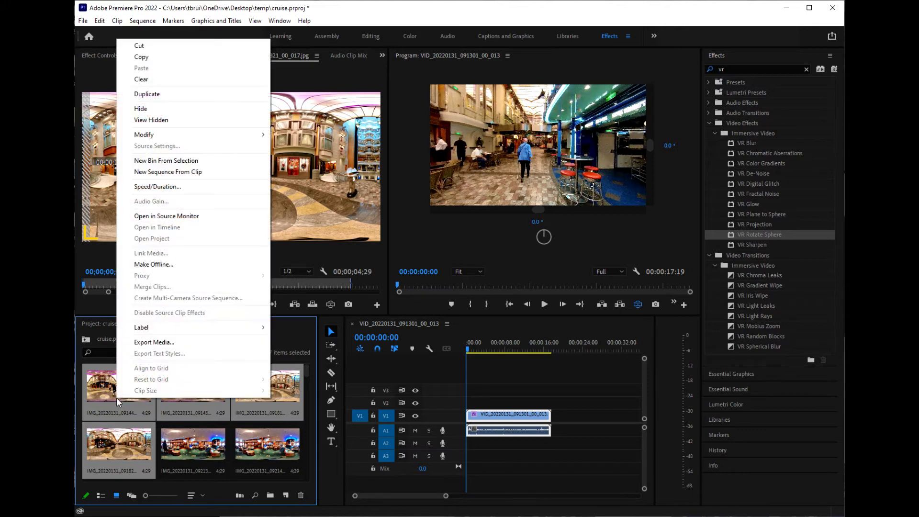
click(181, 190)
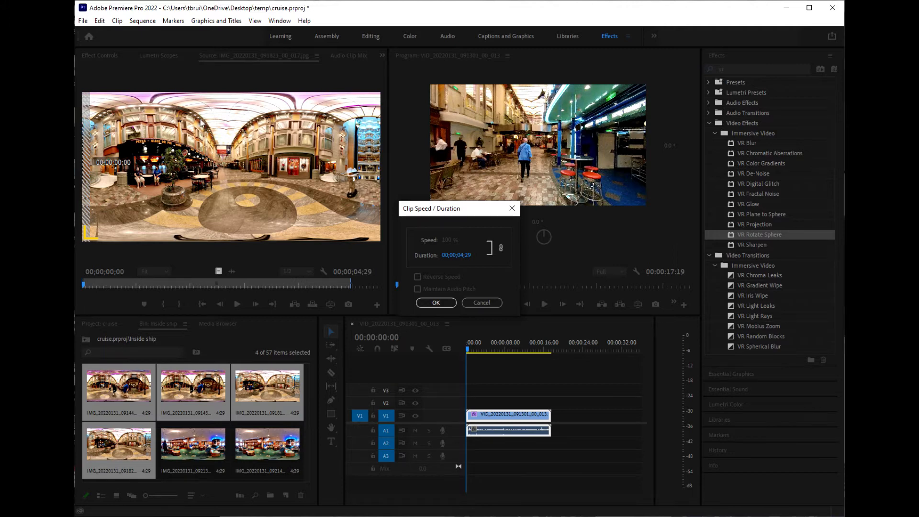
click(457, 256)
click(462, 255)
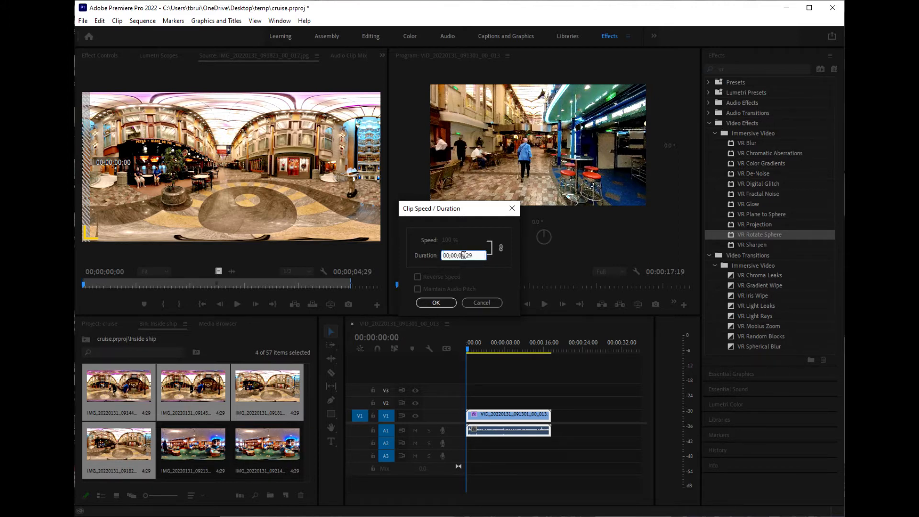
double_click(459, 255)
text(15)
double_click(471, 256)
text(15)
click(448, 302)
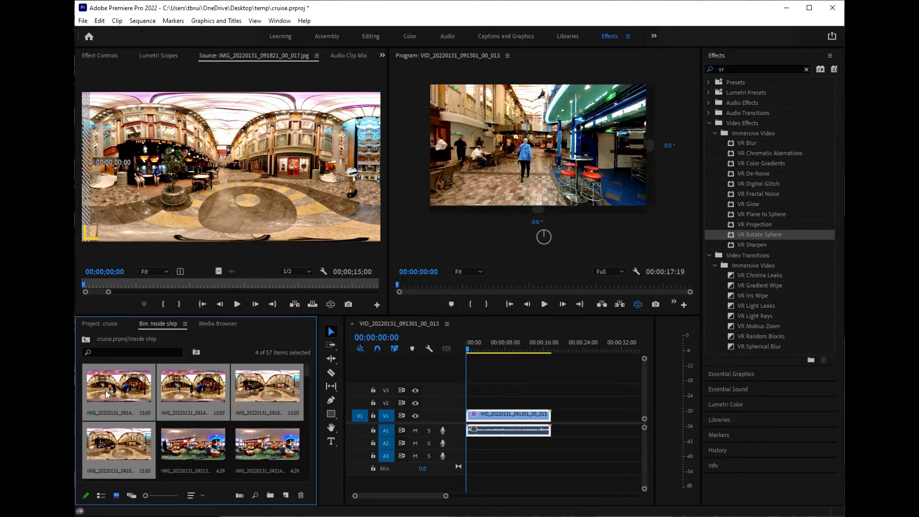
Append the four selected stills on V1 directly after the video clip and open IMG_20220131_091448_00_014 in the source monitor
drag(117, 396, 552, 423)
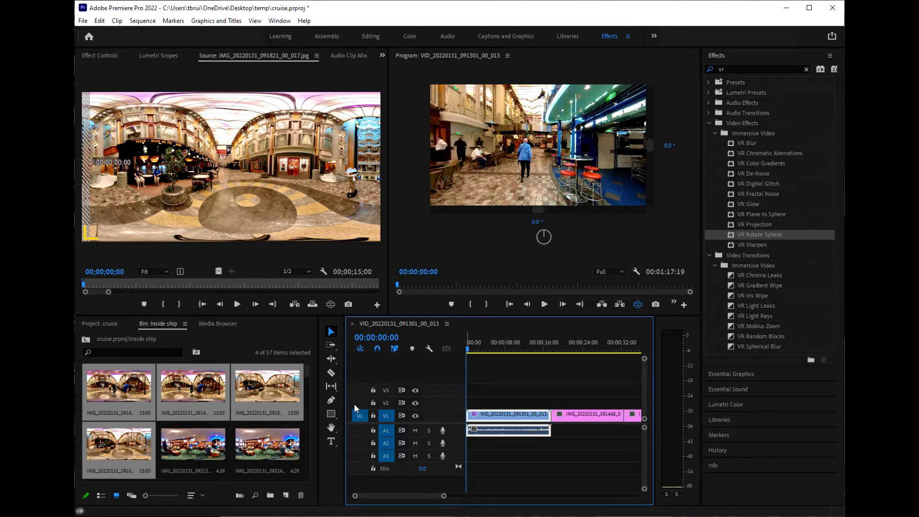
click(578, 417)
double_click(578, 417)
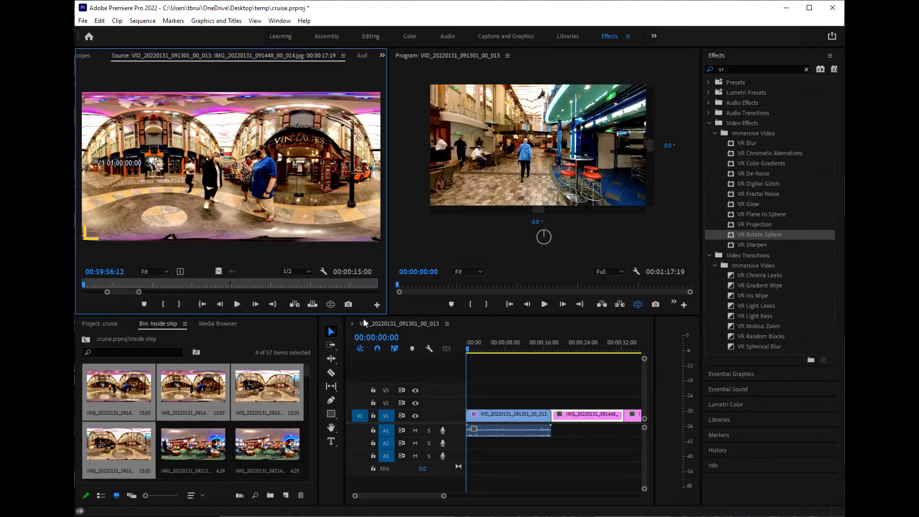
Add the VR video toggle at the start of the source monitor's button row and turn on its VR display
click(377, 306)
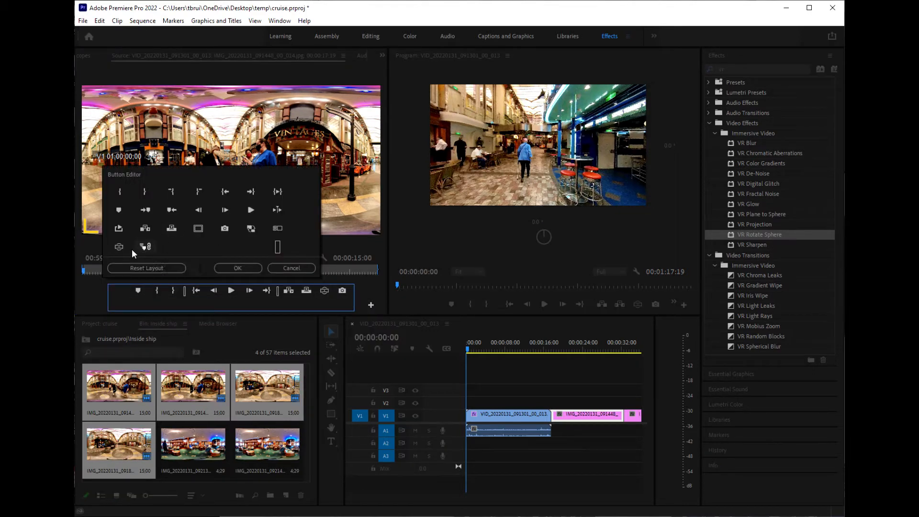
drag(118, 246, 120, 291)
click(240, 266)
click(120, 304)
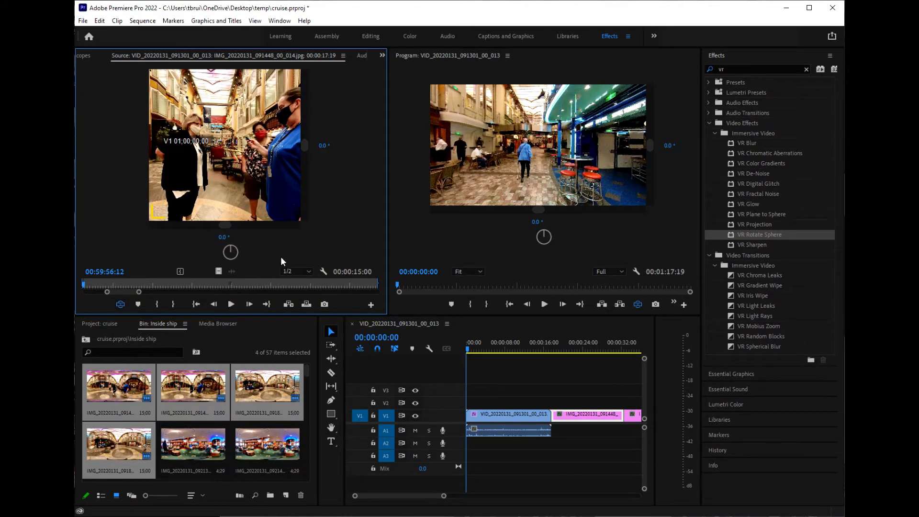
Set the source monitor's VR view to 160° horizontally, with the same wide proportions as the program monitor
click(325, 269)
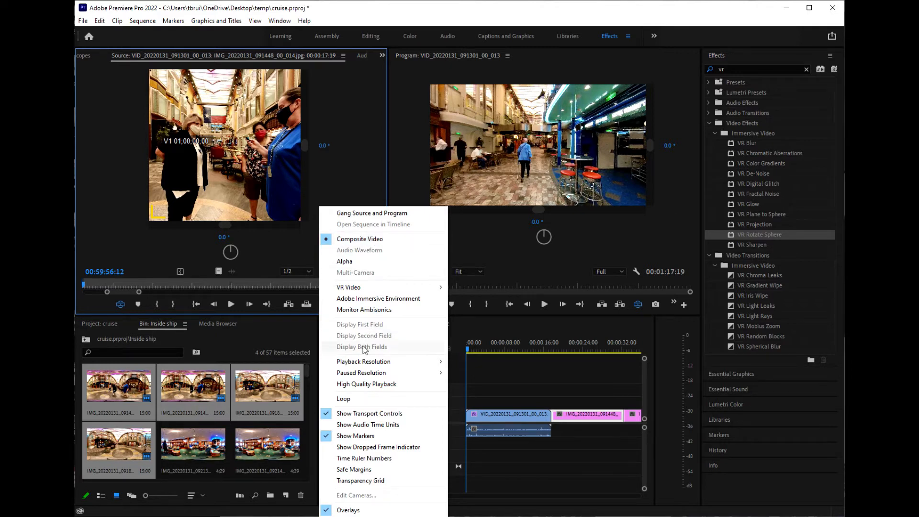
mouse_move(372, 290)
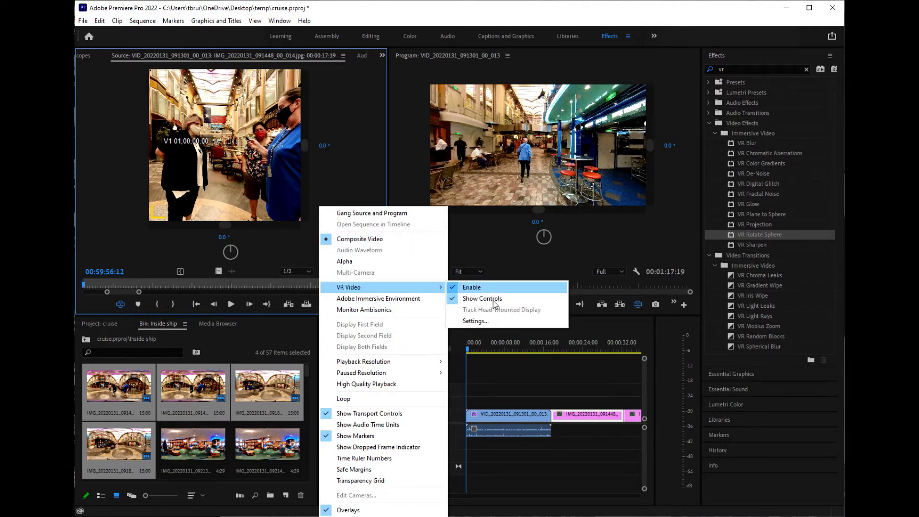
click(483, 321)
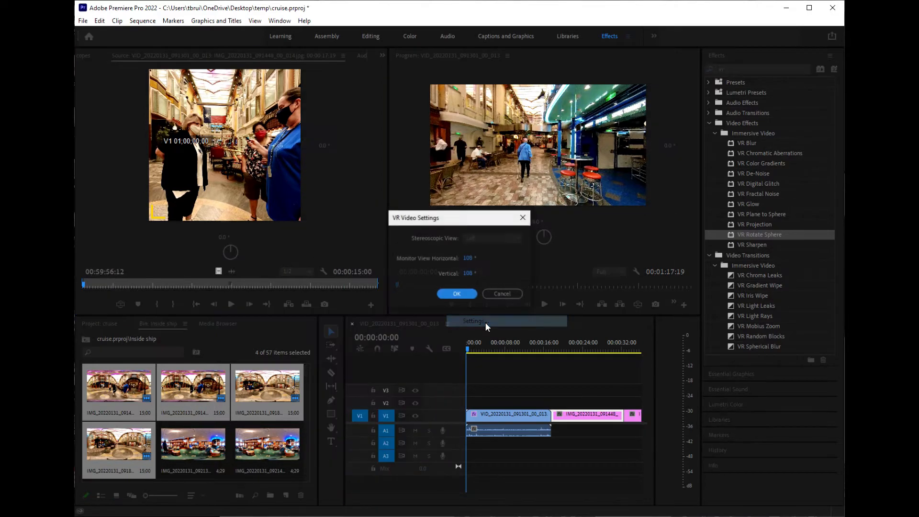
click(468, 260)
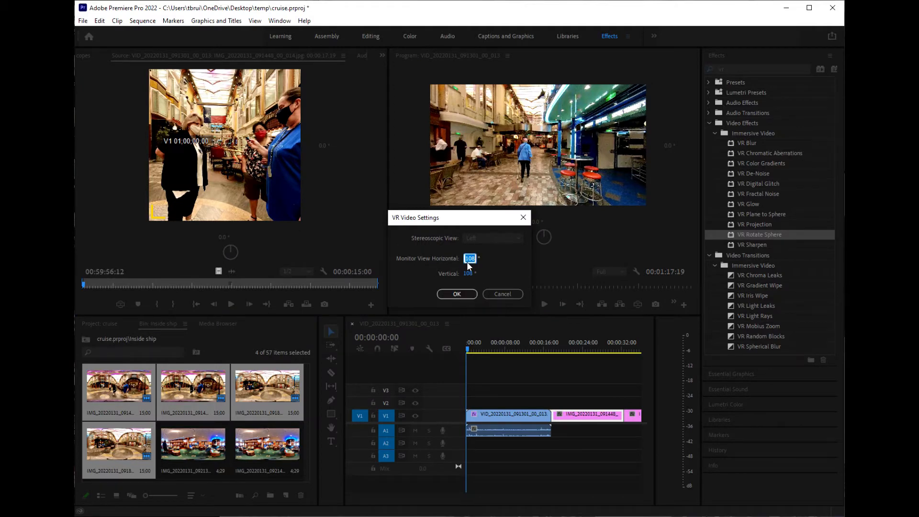
text(160)
key(Return)
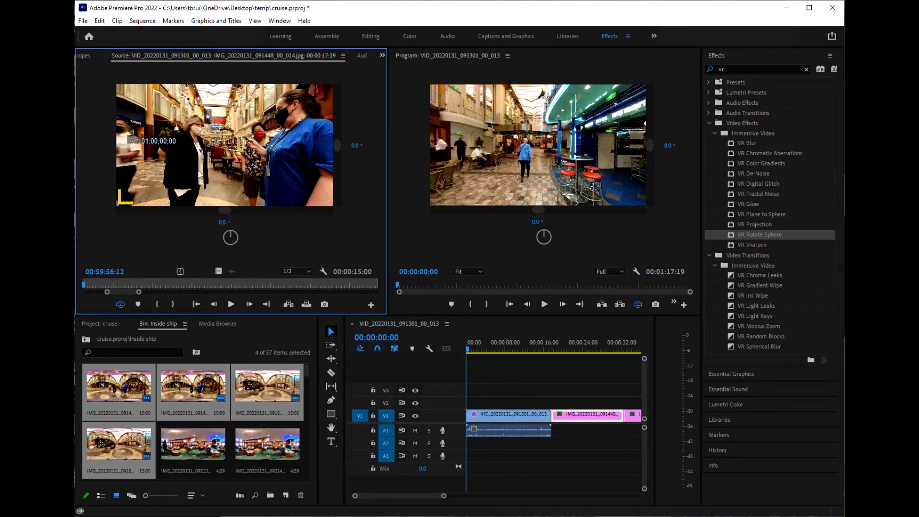
Open the bin's IMG_20220131_091448_00_014.jpg in the source monitor and look around it, ending at about 2.8° horizontally
click(115, 397)
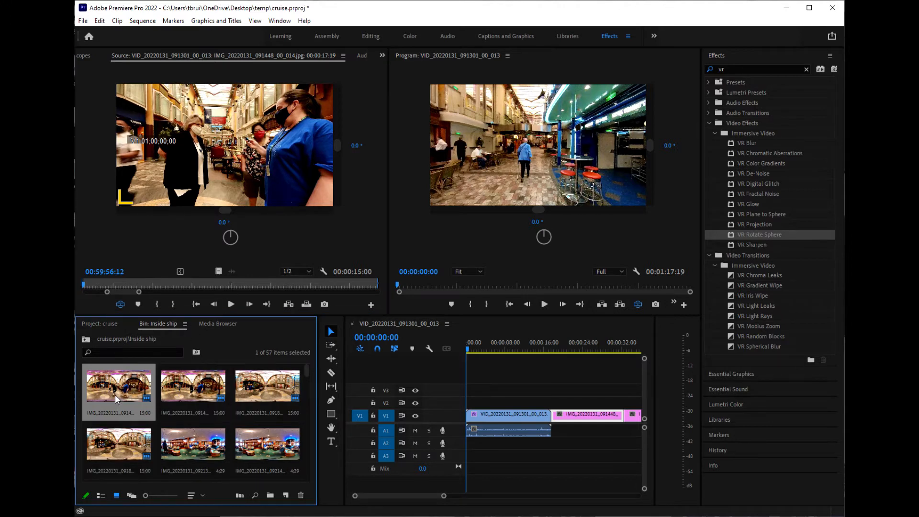
double_click(115, 394)
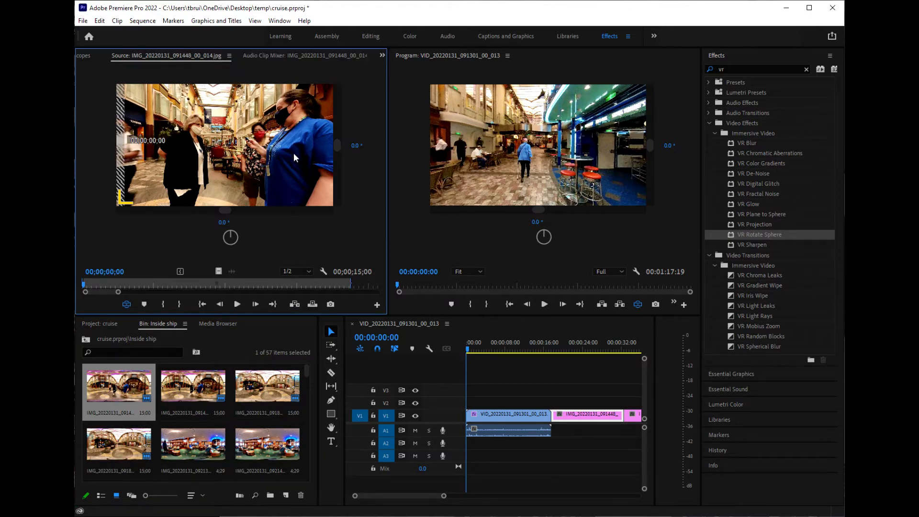
drag(293, 153, 131, 151)
drag(288, 153, 274, 137)
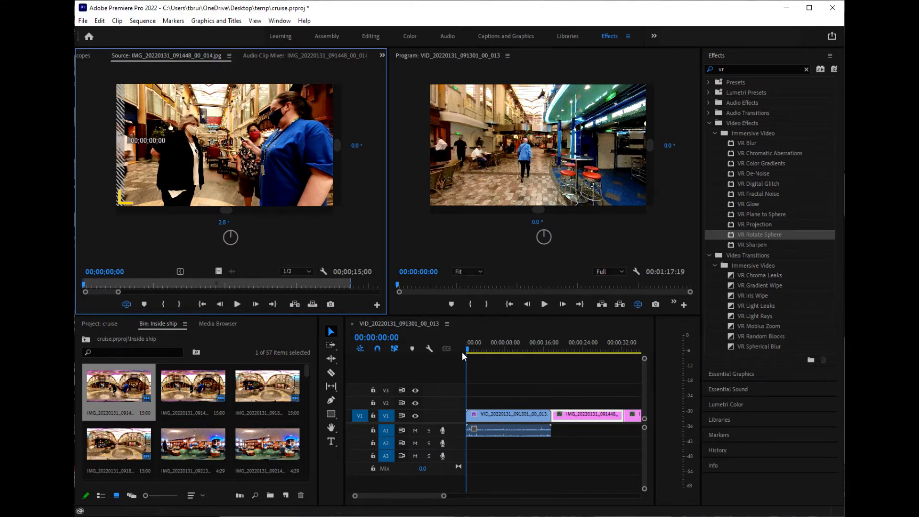
Play the sequence from the end of the video clip and look around the stills in the program monitor, ending at 69.4° horizontally and -21.2° vertically
drag(467, 348, 551, 352)
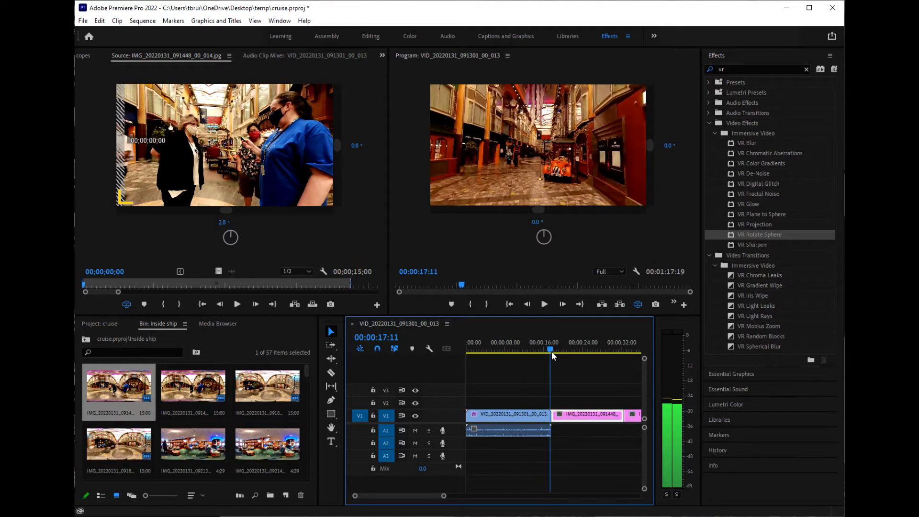
click(544, 304)
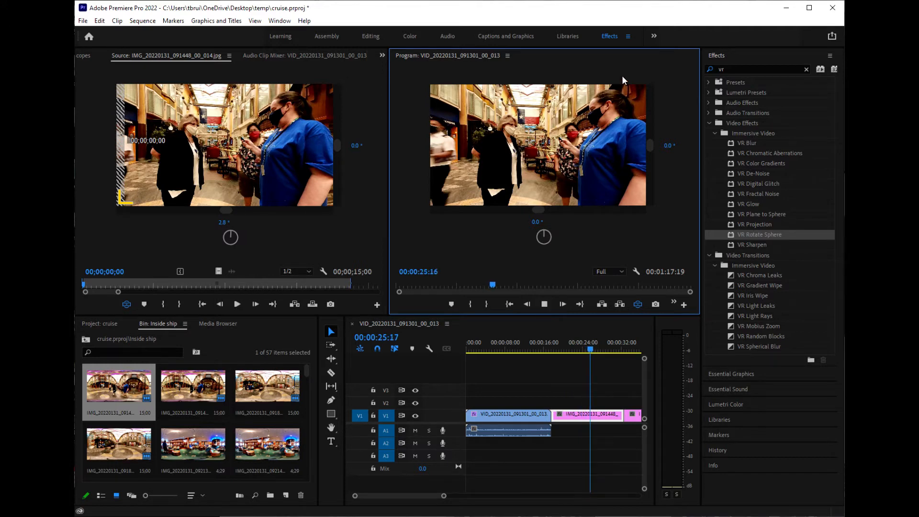
drag(598, 118, 566, 132)
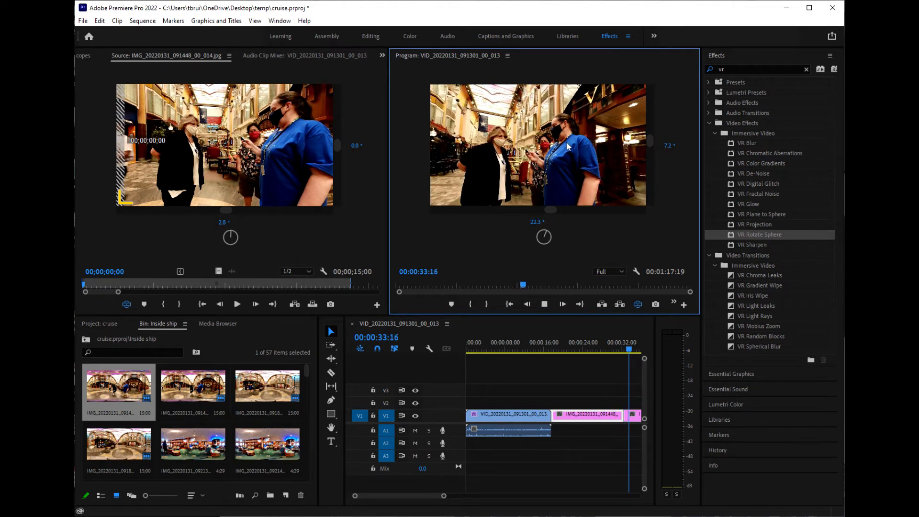
drag(567, 136, 564, 160)
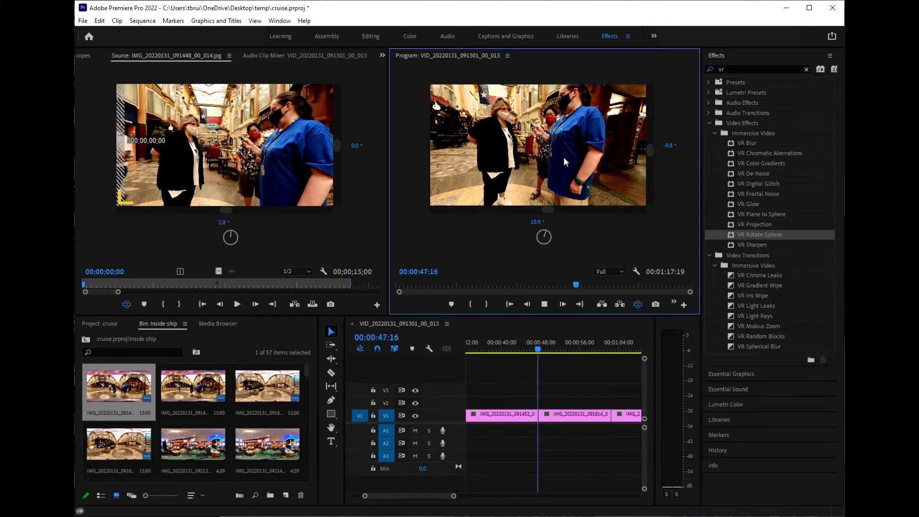
drag(459, 160, 598, 157)
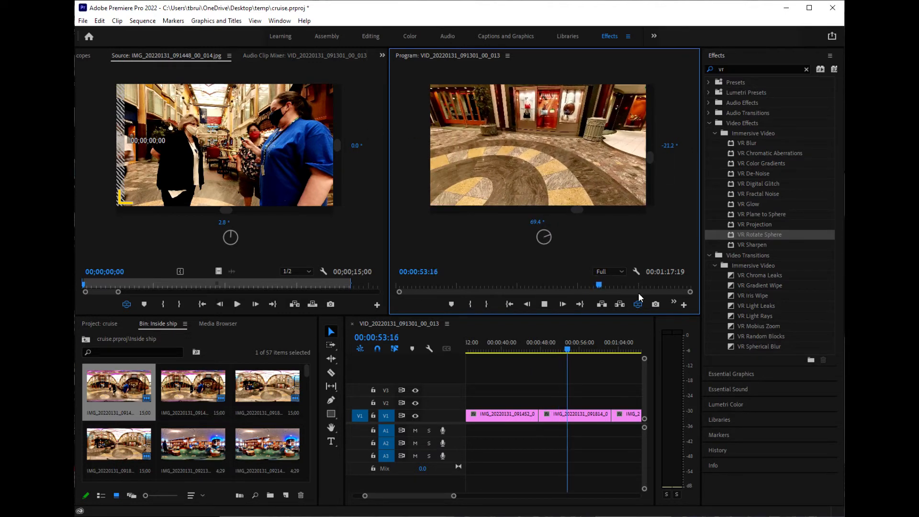
Open the timeline's IMG_20220131_091821_00_017.jpg still in the source monitor and scrub the sequence back to 00:00:09:01
click(626, 417)
double_click(625, 418)
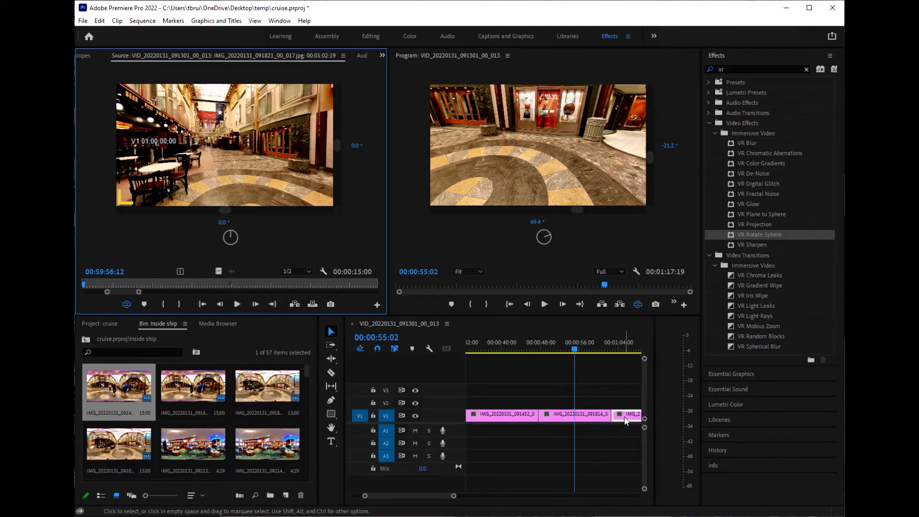
drag(579, 346, 620, 346)
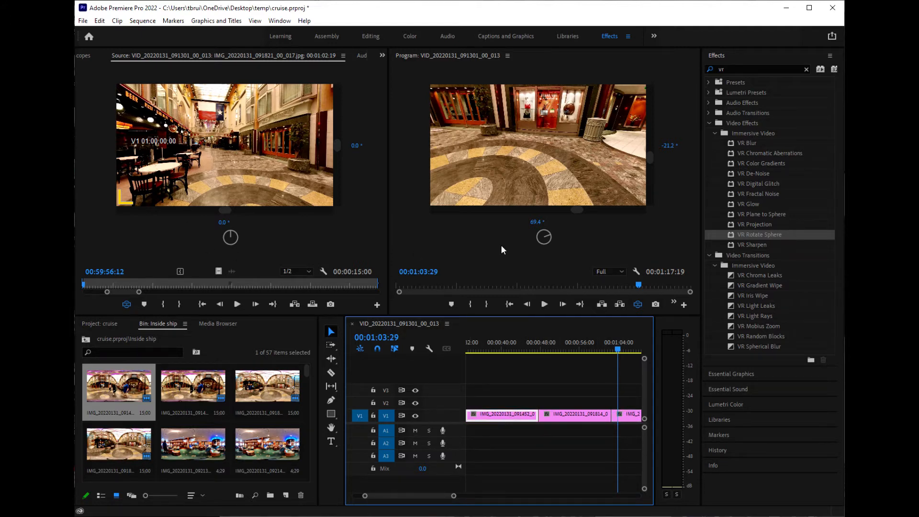
click(763, 234)
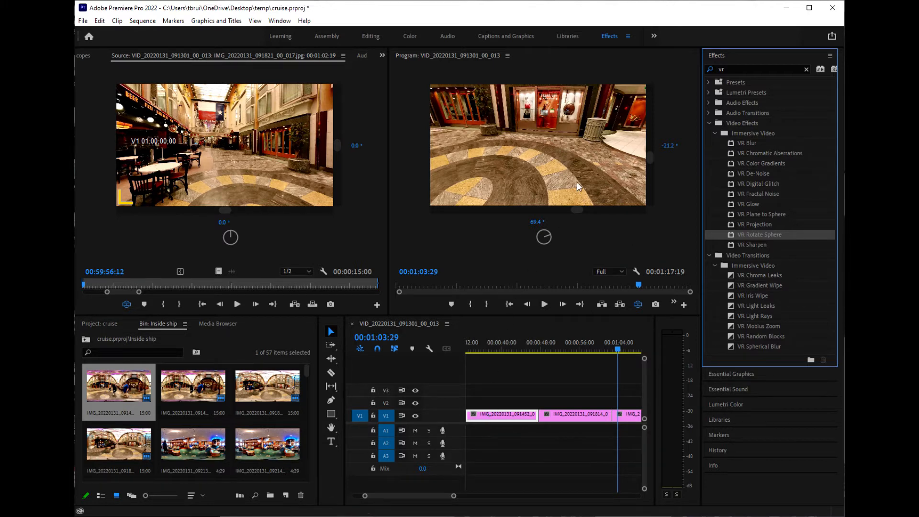
click(618, 351)
drag(618, 352, 394, 366)
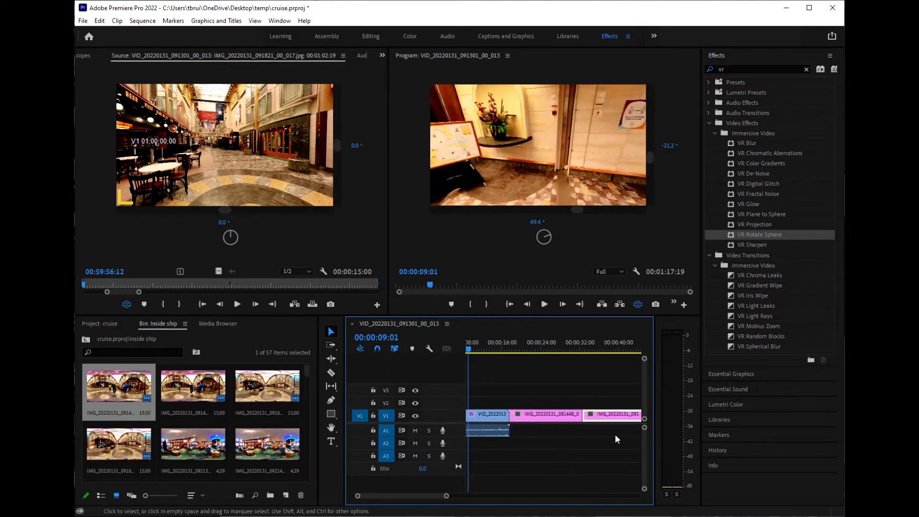
Zoom the timeline out until all clips fit and move the playhead to 00:00:16:22, near the end of the video clip
drag(446, 496, 415, 502)
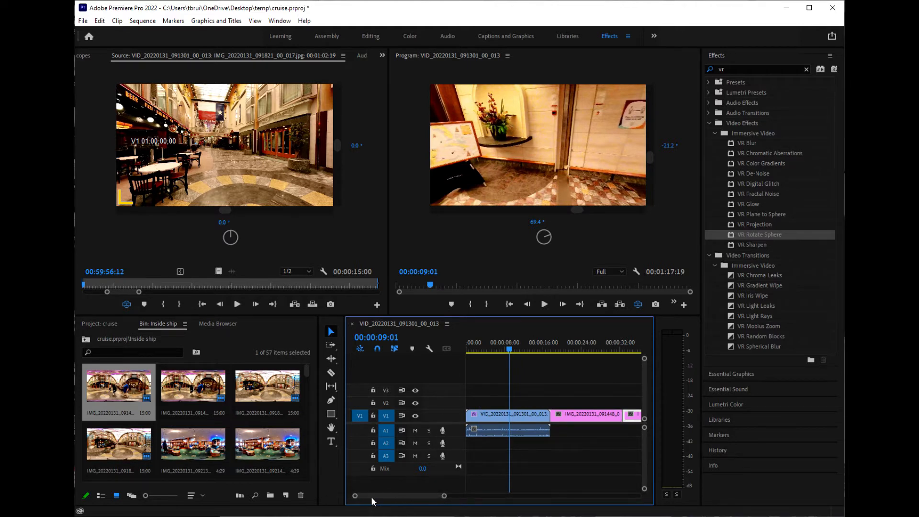
drag(445, 498, 364, 500)
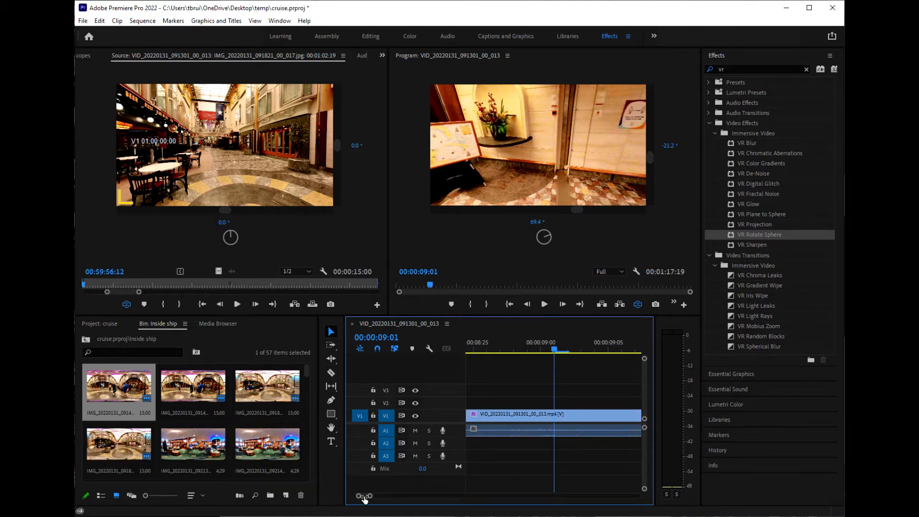
drag(363, 500, 469, 500)
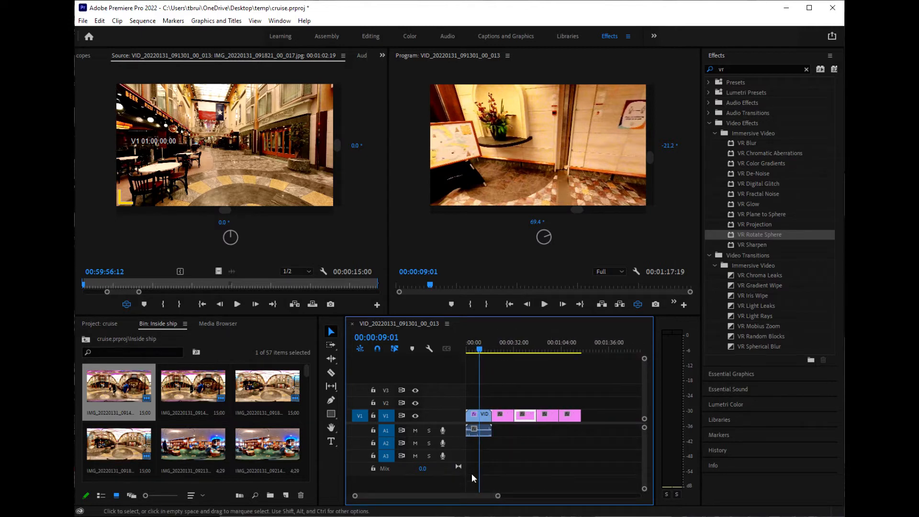
mouse_move(405, 493)
mouse_down()
mouse_move(564, 496)
mouse_move(392, 502)
mouse_up()
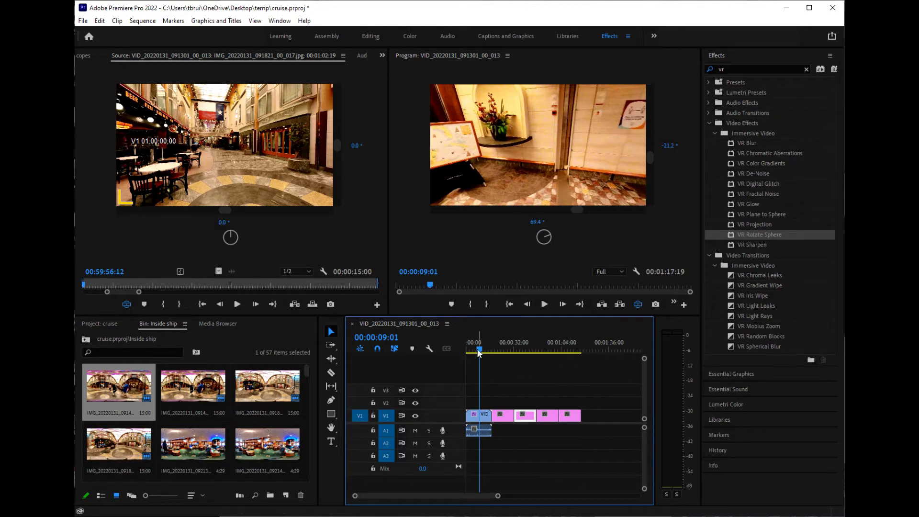
mouse_move(481, 353)
mouse_down()
mouse_move(580, 353)
mouse_move(490, 353)
mouse_up()
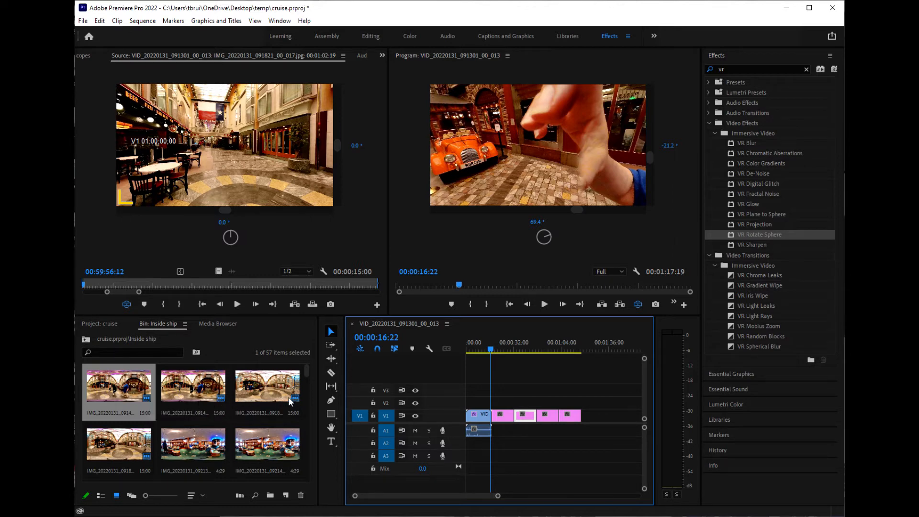
Look through the Inside ship bin's stills and video clips for the next video to add to the sequence
scroll(242, 421, down, 5)
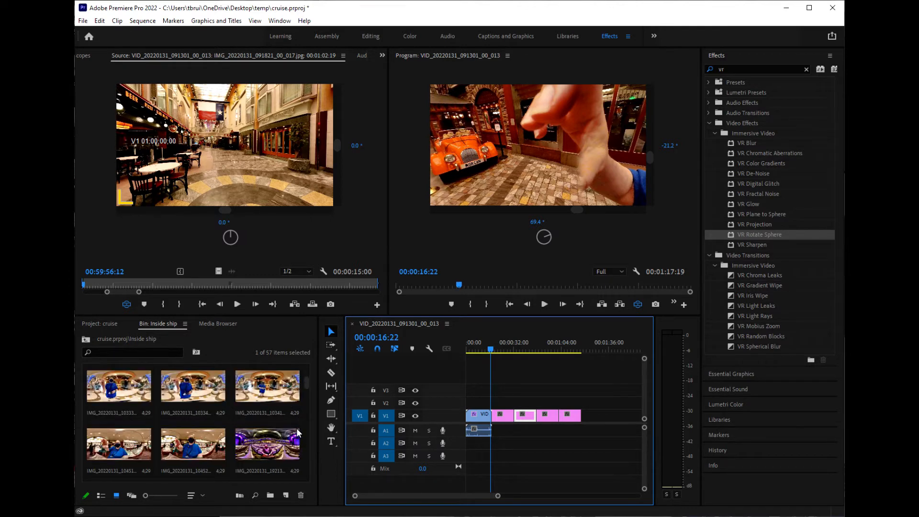
scroll(297, 432, down, 2)
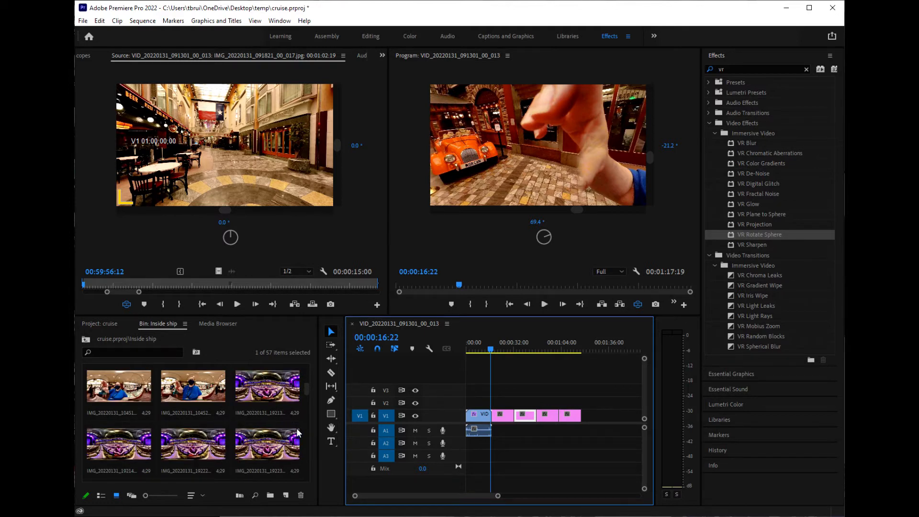
scroll(297, 432, down, 5)
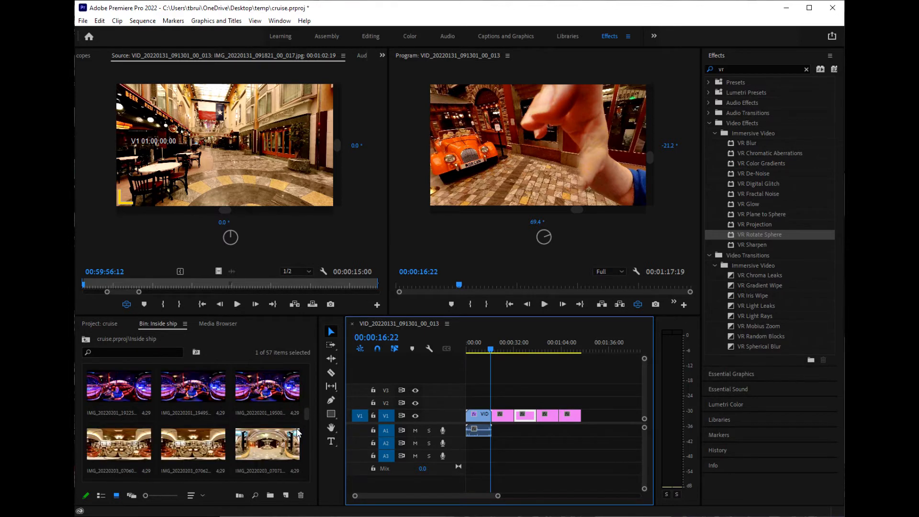
scroll(297, 432, down, 2)
scroll(297, 432, down, 3)
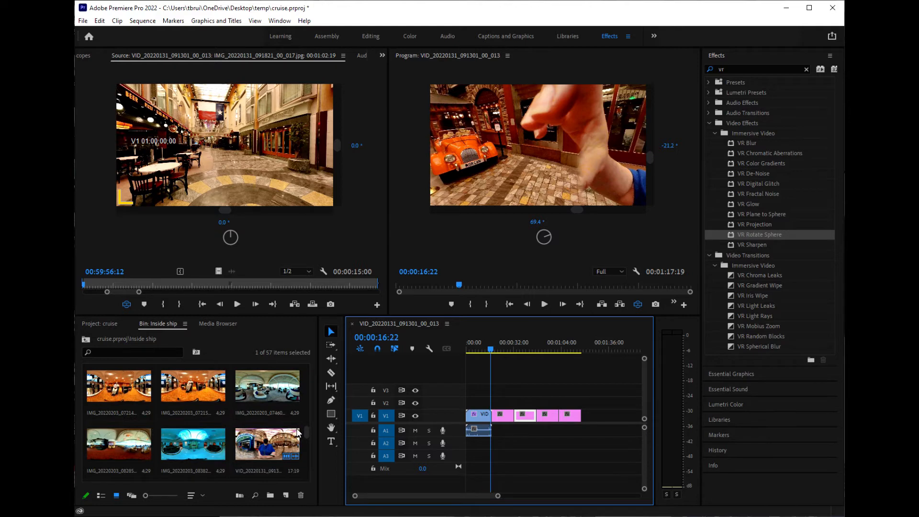
scroll(297, 432, down, 2)
scroll(296, 445, down, 5)
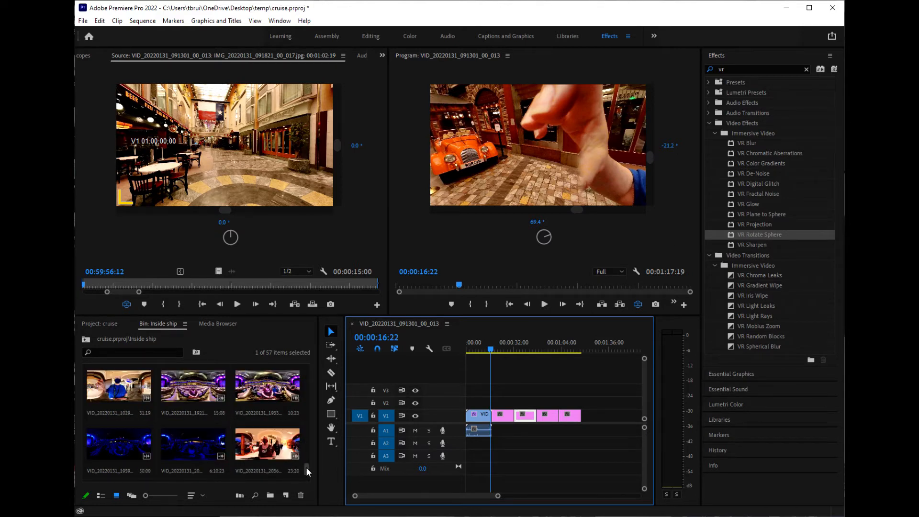
scroll(306, 467, down, 2)
click(296, 463)
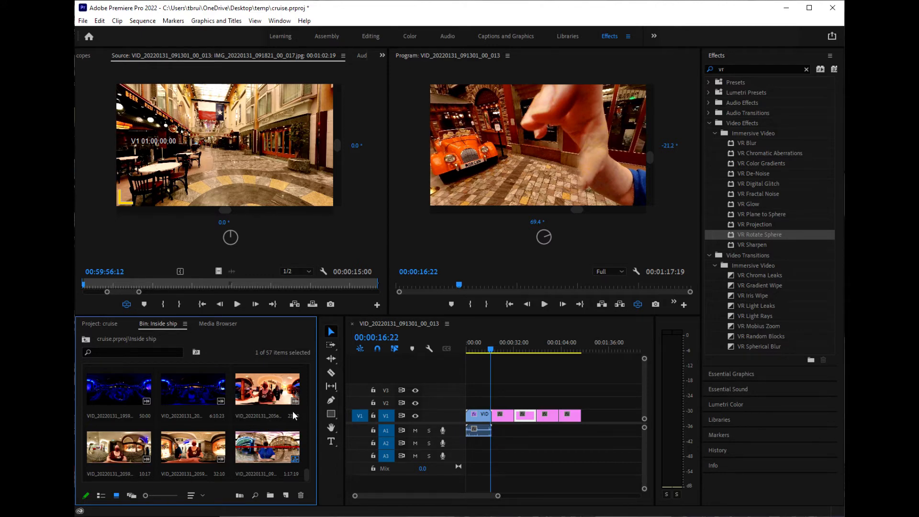
scroll(300, 409, up, 4)
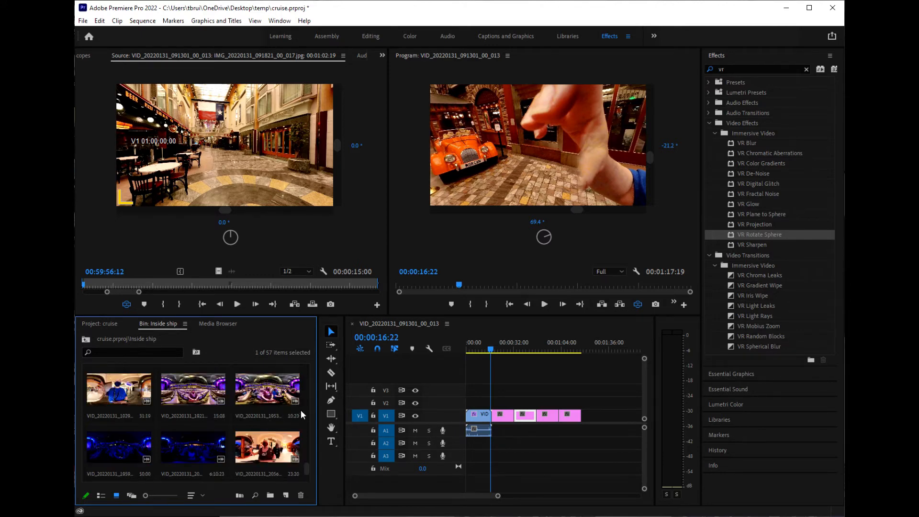
scroll(300, 409, up, 4)
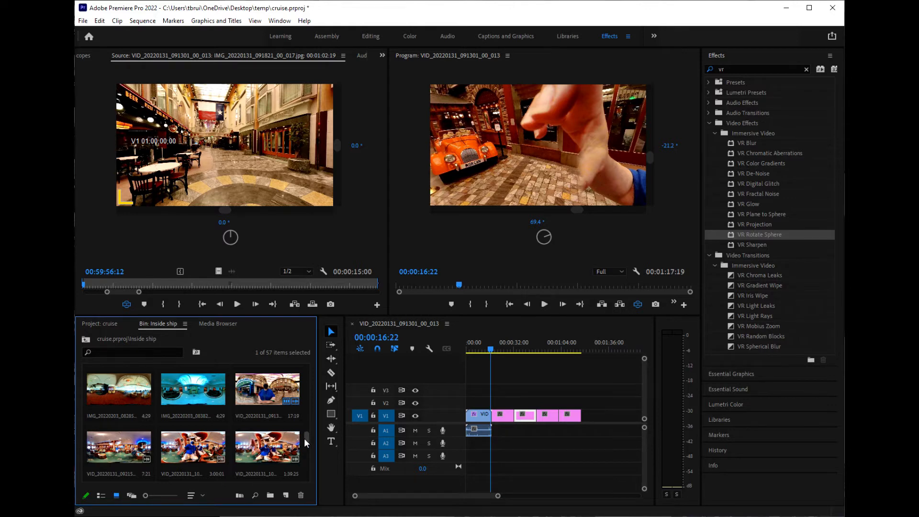
scroll(305, 441, down, 3)
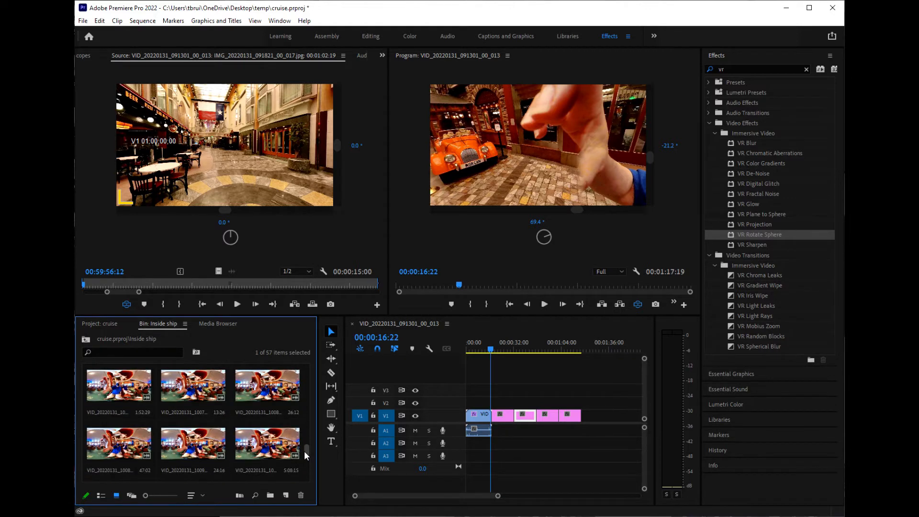
drag(303, 450, 303, 462)
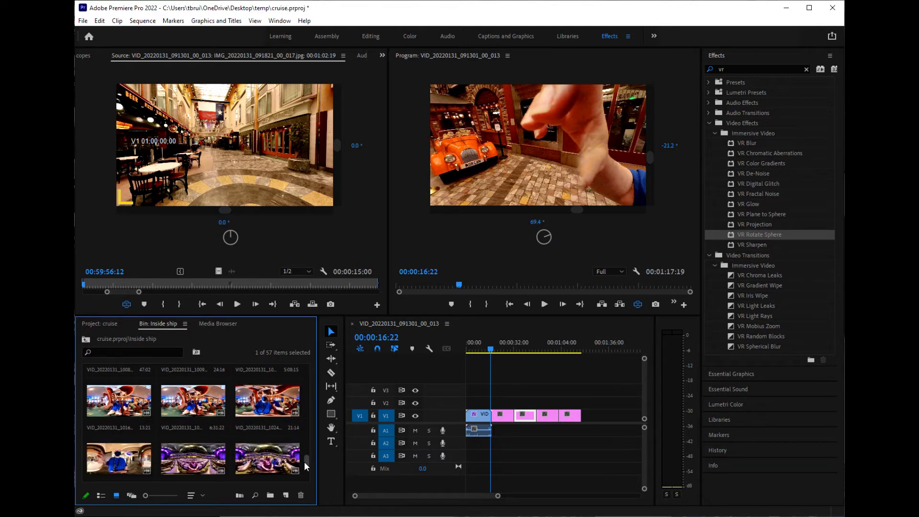
drag(303, 461, 306, 451)
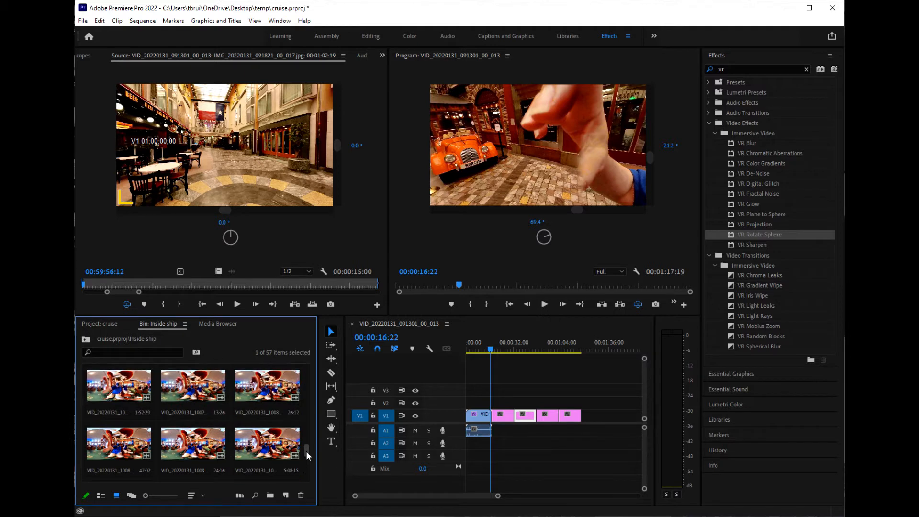
drag(306, 451, 306, 441)
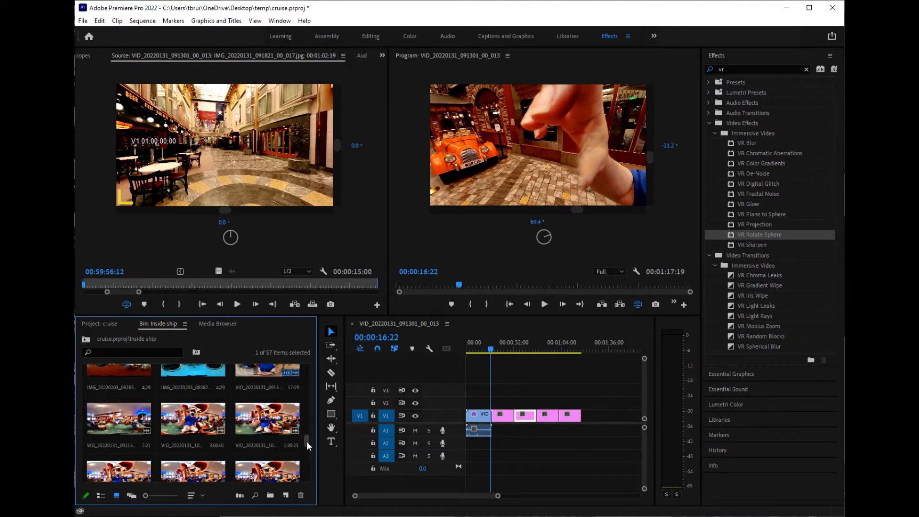
Preview VID_20220131_092158_00_020.mp4, append it after the last still on V1, and move the playhead to 00:01:18:18 within it
double_click(126, 419)
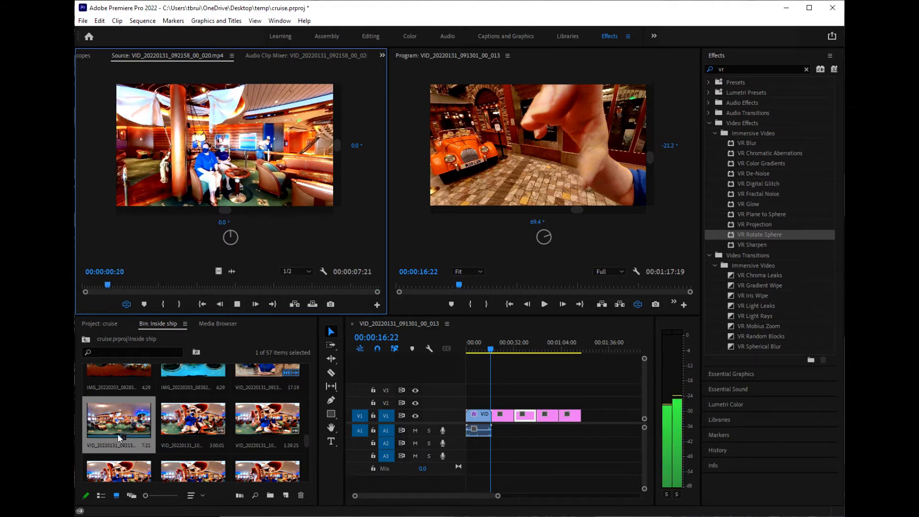
drag(113, 425, 585, 423)
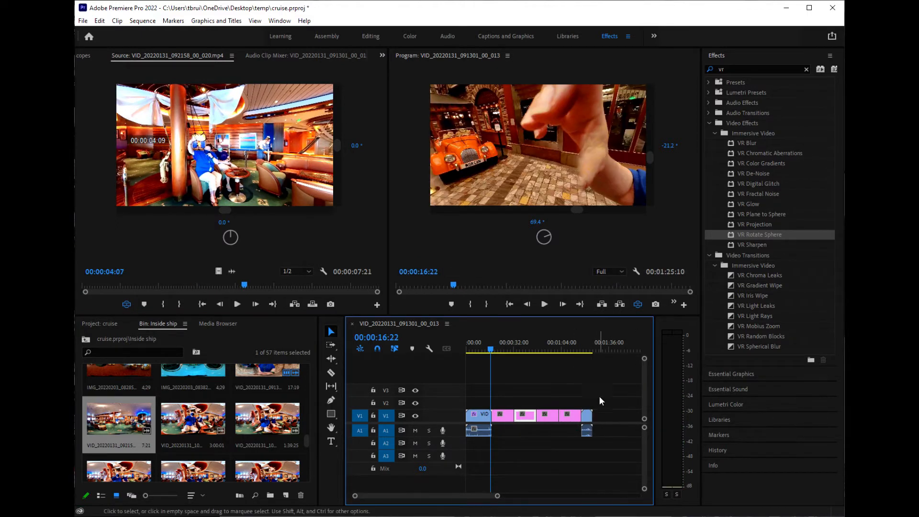
drag(491, 351, 584, 351)
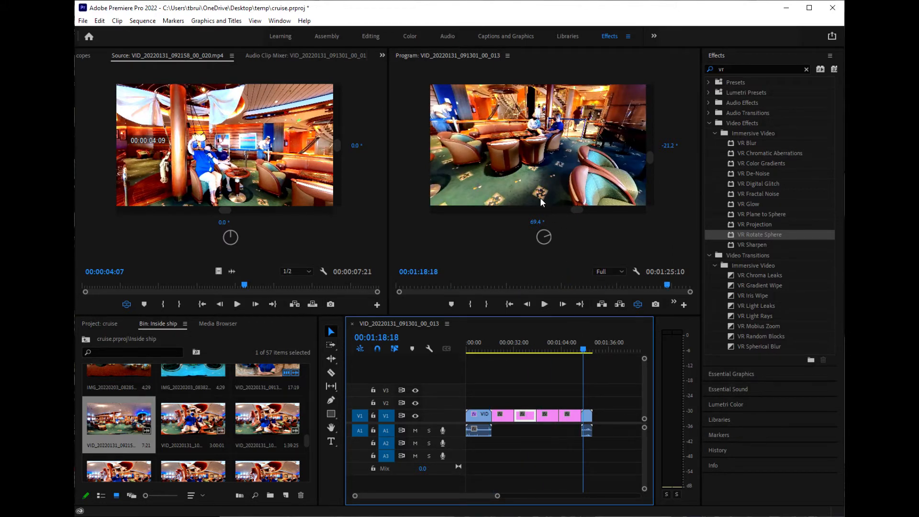
Look around the appended clip in the program monitor and reset its VR view to 0° horizontally and vertically
drag(452, 154, 546, 136)
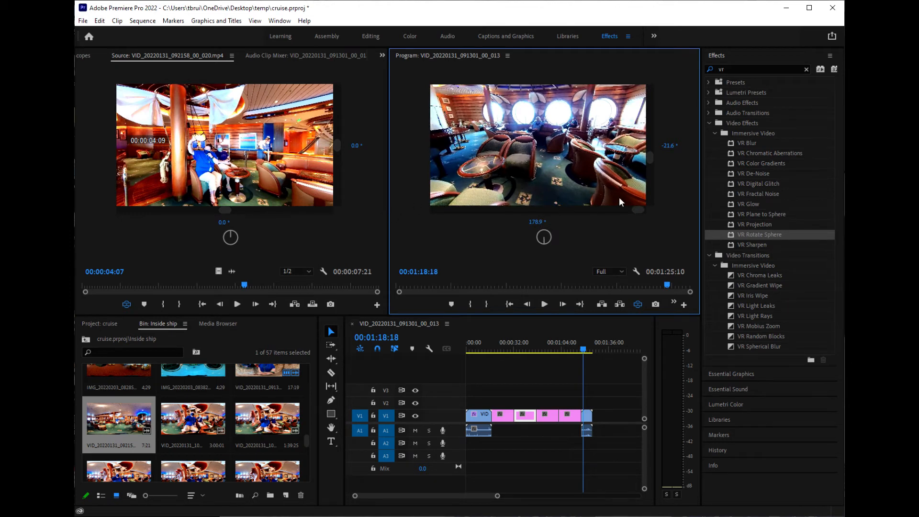
click(539, 222)
text(0)
click(669, 145)
text(0)
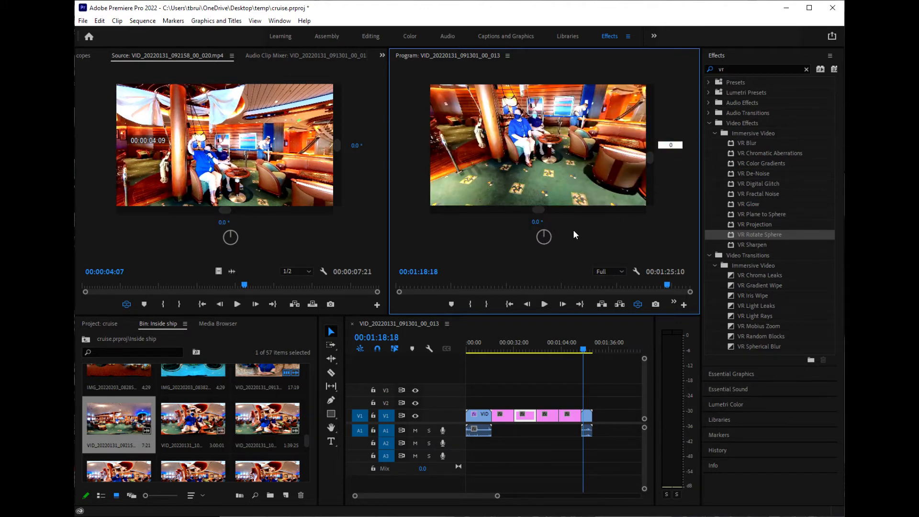
key(Return)
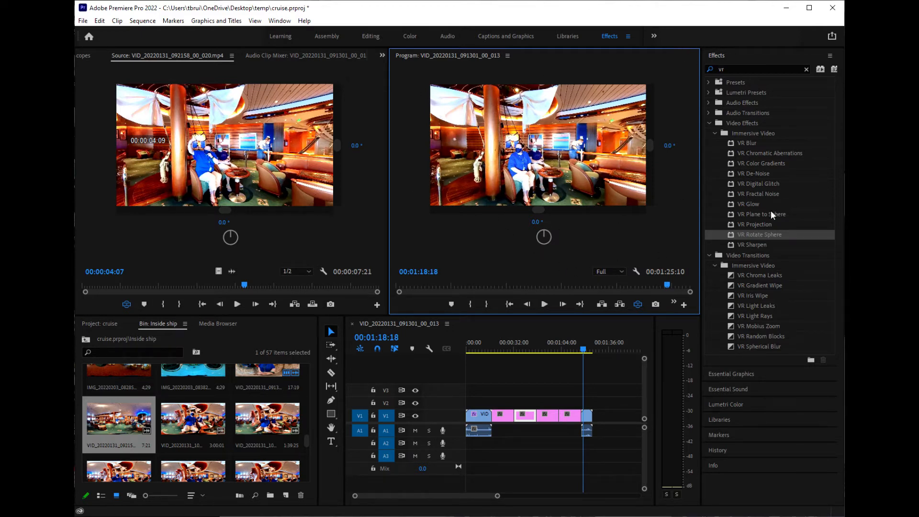
Apply VR Rotate Sphere to the appended VID_20220131_092158_00_020 clip and switch to the Editing workspace
click(747, 233)
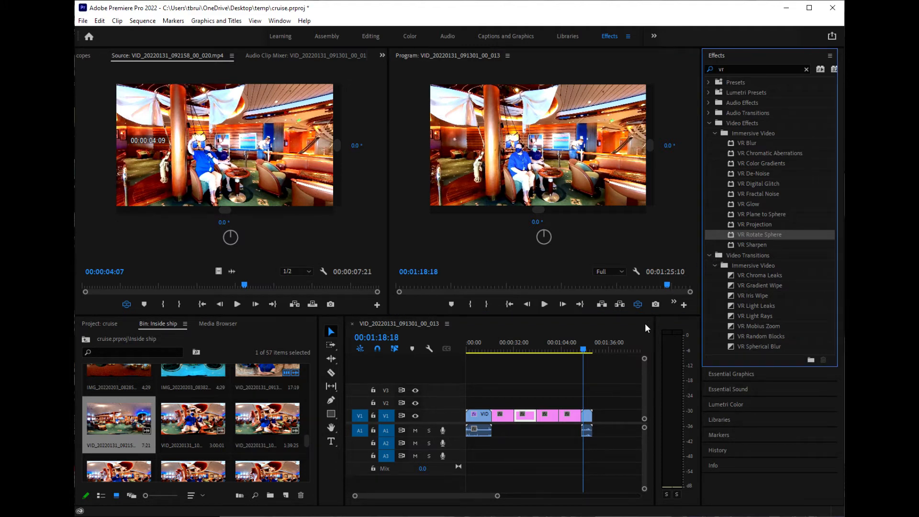
drag(646, 328, 587, 415)
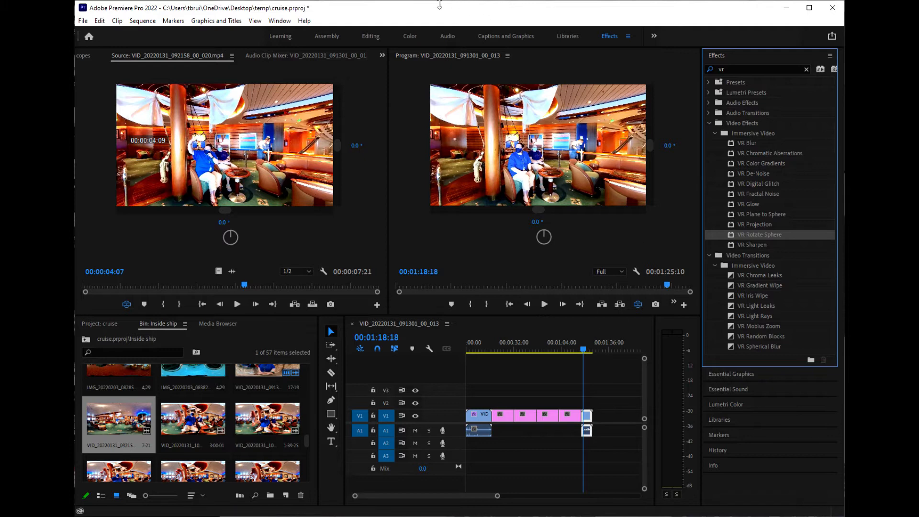
click(371, 36)
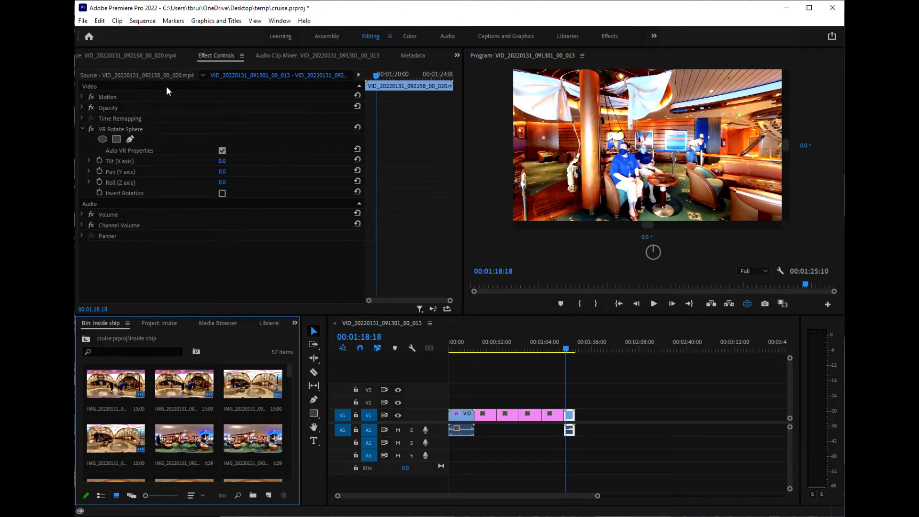
Set the VR Rotate Sphere pan (Y axis) of VID_20220131_092158_00_020 to 180° and look around the rotated clip in the program monitor
click(457, 55)
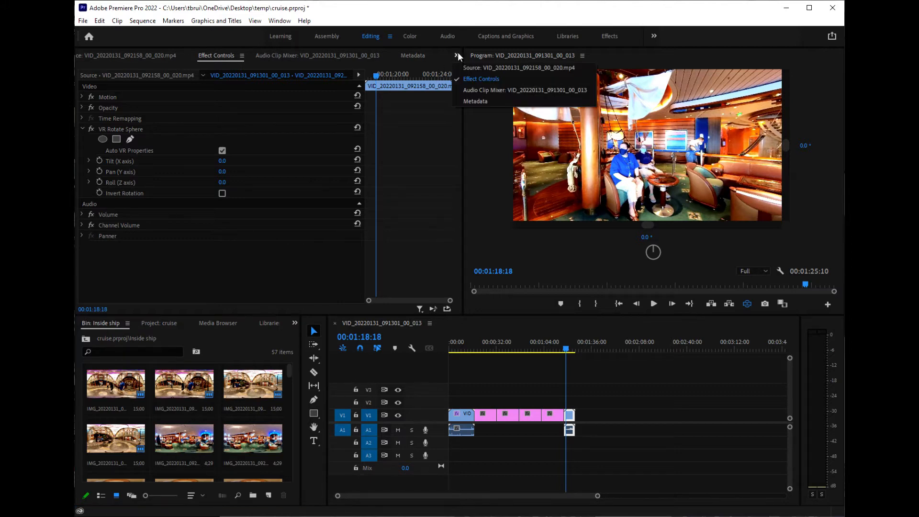
click(484, 81)
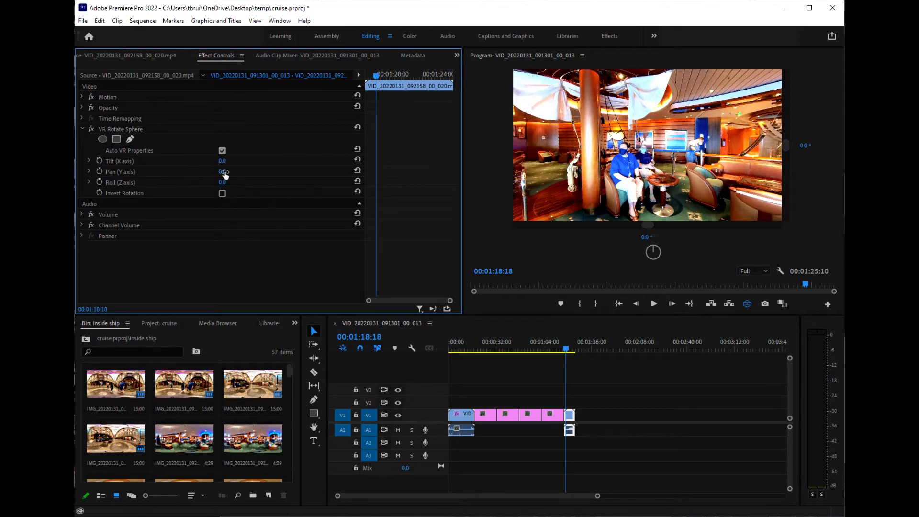
click(223, 172)
text(180)
key(Return)
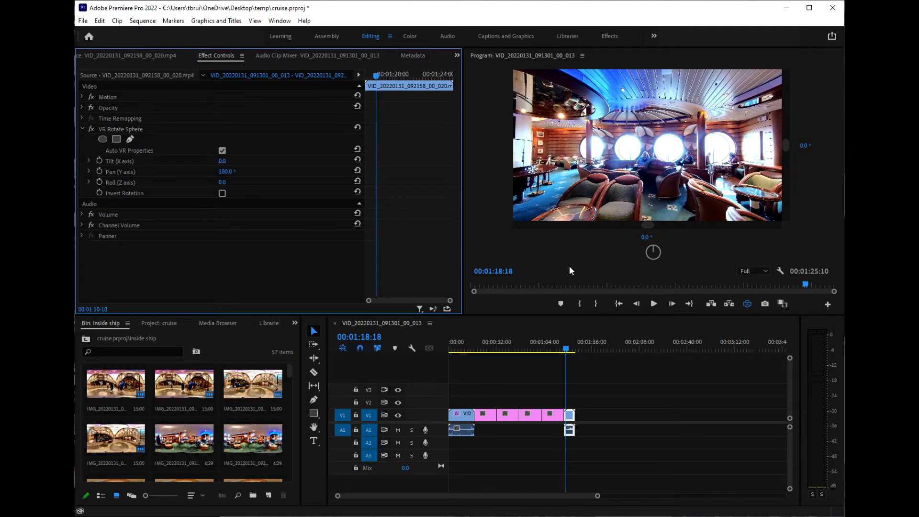
drag(710, 185, 494, 168)
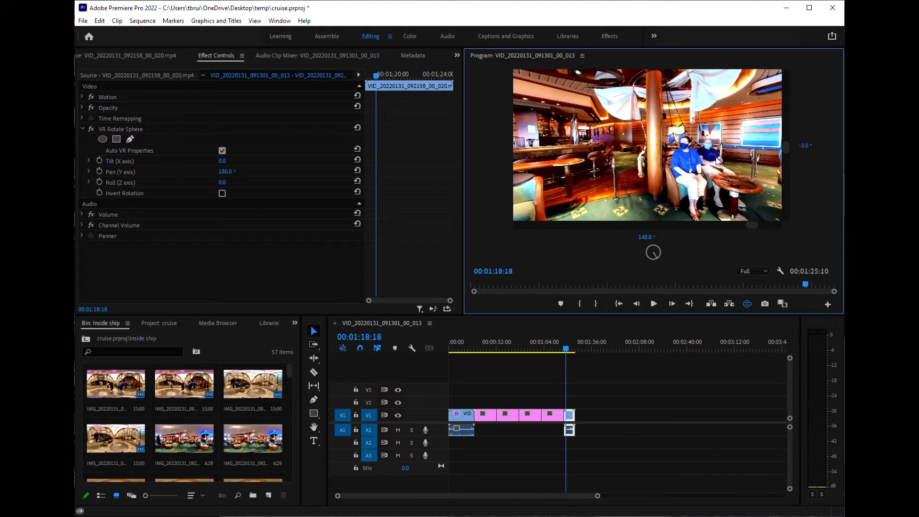
drag(716, 161, 692, 144)
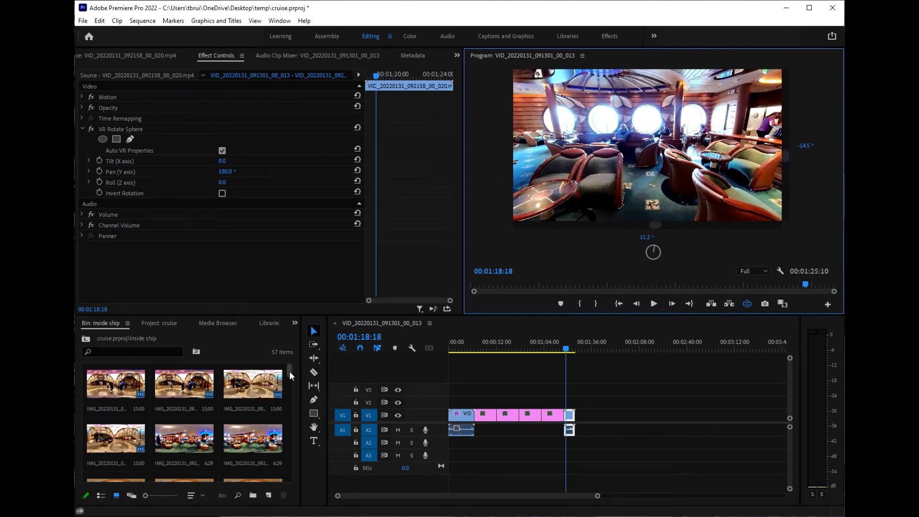
Append VID_20220131_100809_00_025.mp4 from the Inside ship bin after the last clip on V1 and reset the program monitor's VR view to 0°
drag(289, 371, 289, 388)
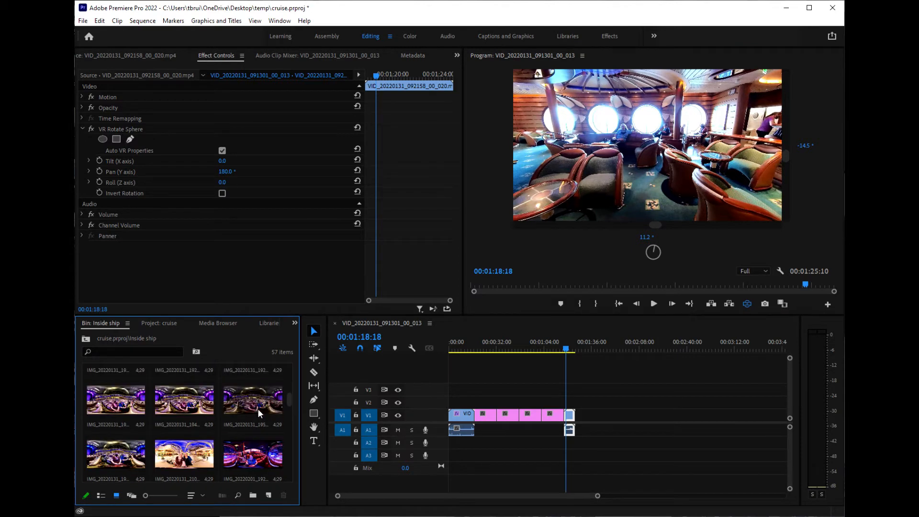
scroll(257, 408, down, 2)
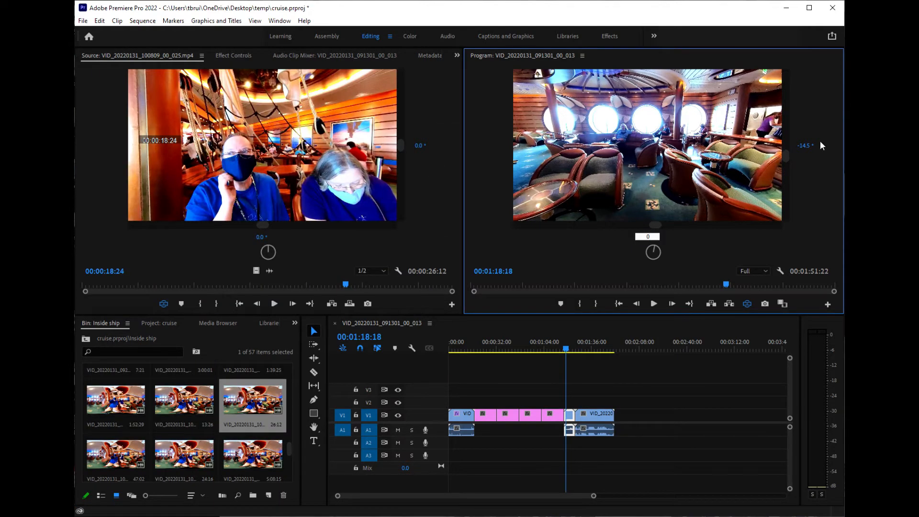
click(807, 145)
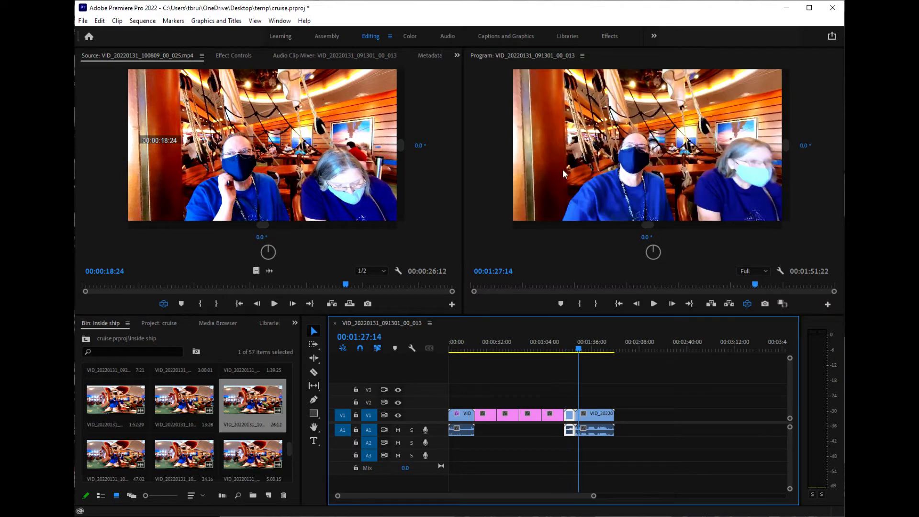
Turn the VR view to about -167° horizontally to find the new front, and apply VR Rotate Sphere to the appended VID_20220131_100809_00_025 clip
drag(746, 172, 824, 162)
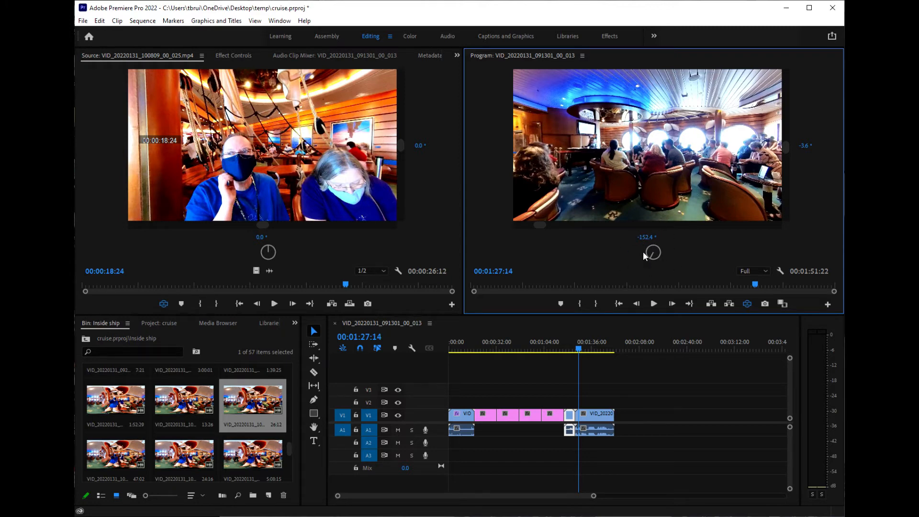
drag(603, 160, 631, 163)
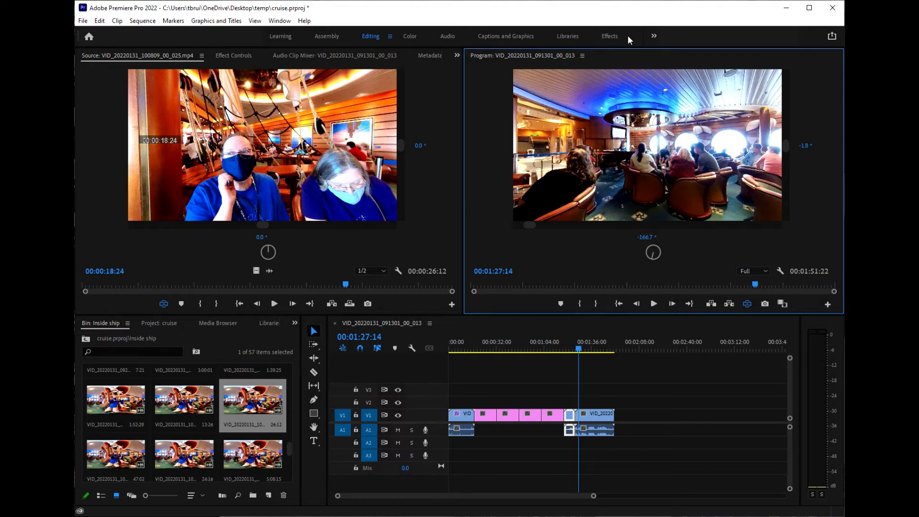
click(610, 37)
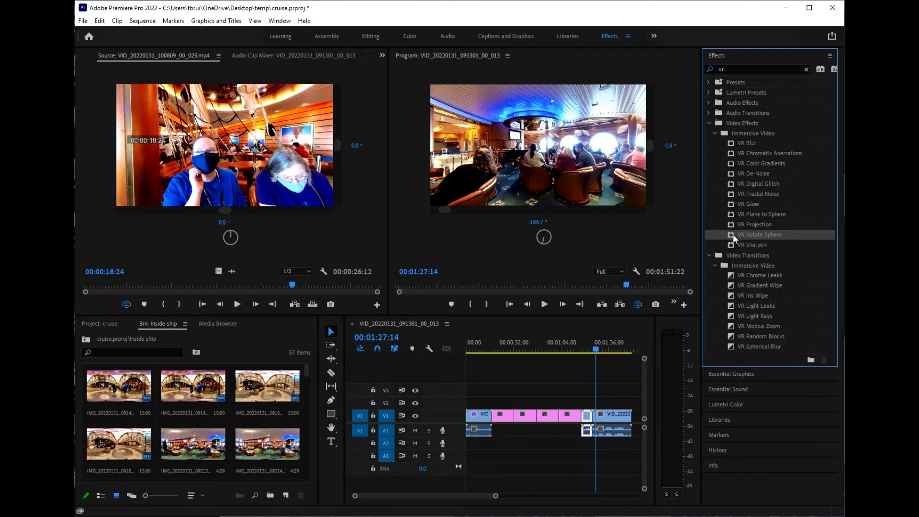
drag(731, 234, 612, 420)
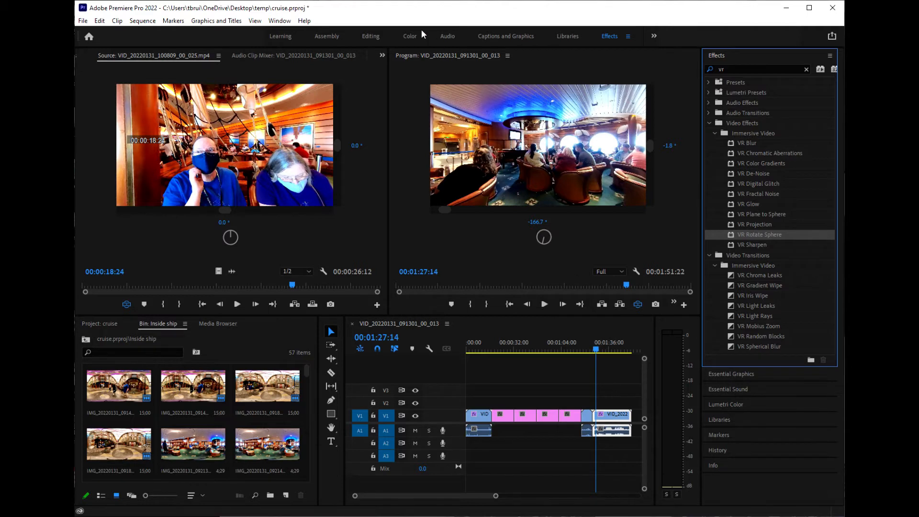
click(369, 35)
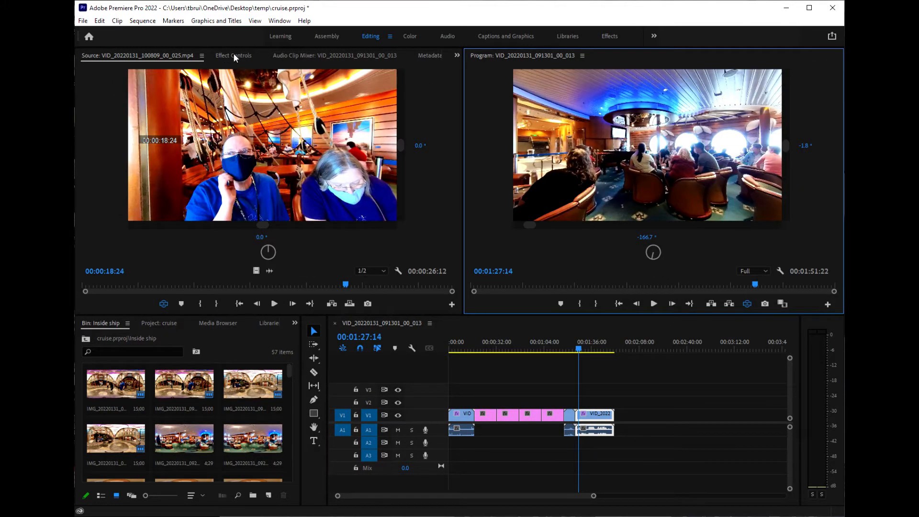
Set the VR Rotate Sphere pan (Y axis) of the VID_20220131_100809_00_025 clip to -167°
click(457, 55)
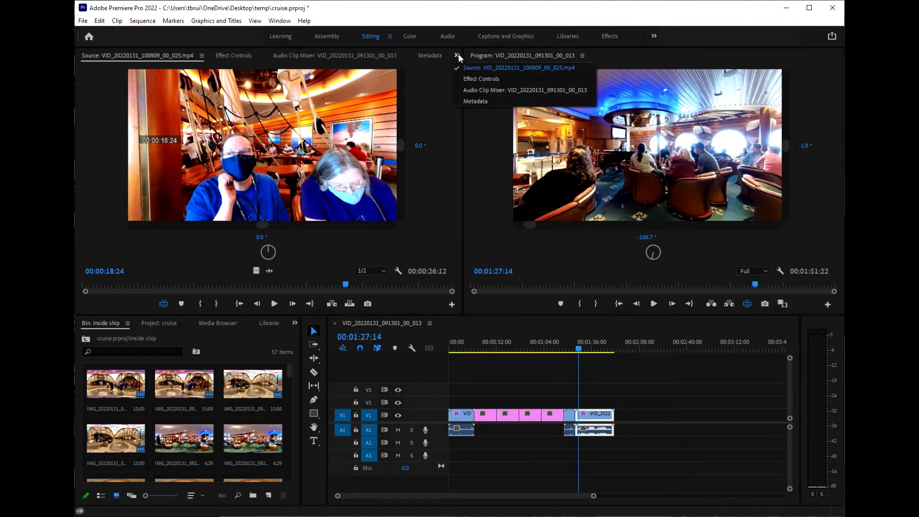
click(482, 80)
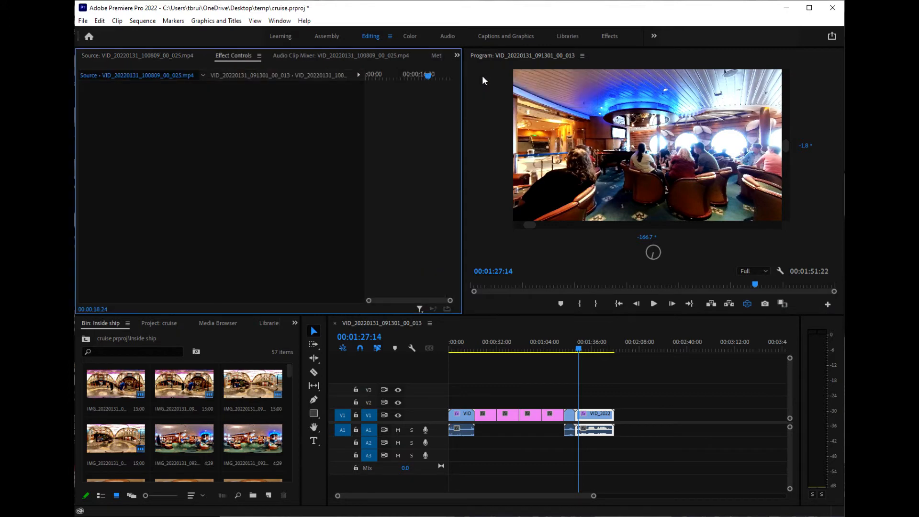
click(596, 418)
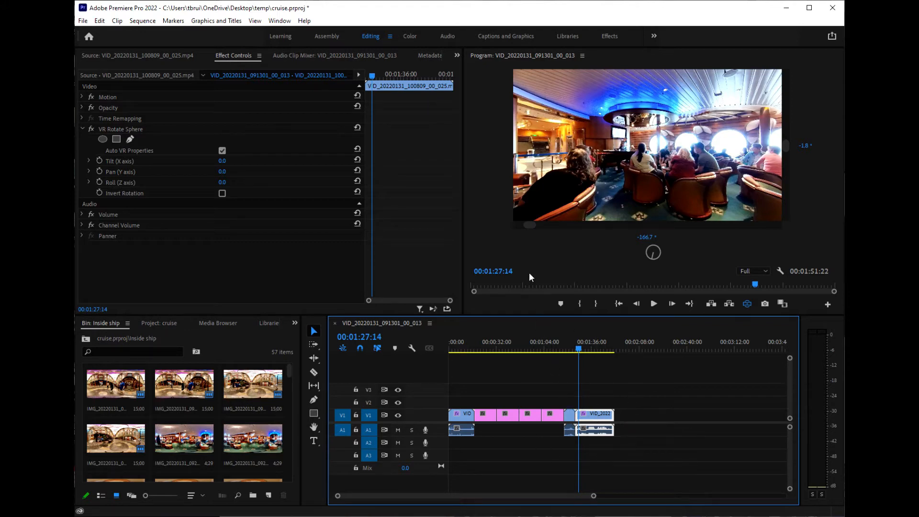
click(222, 172)
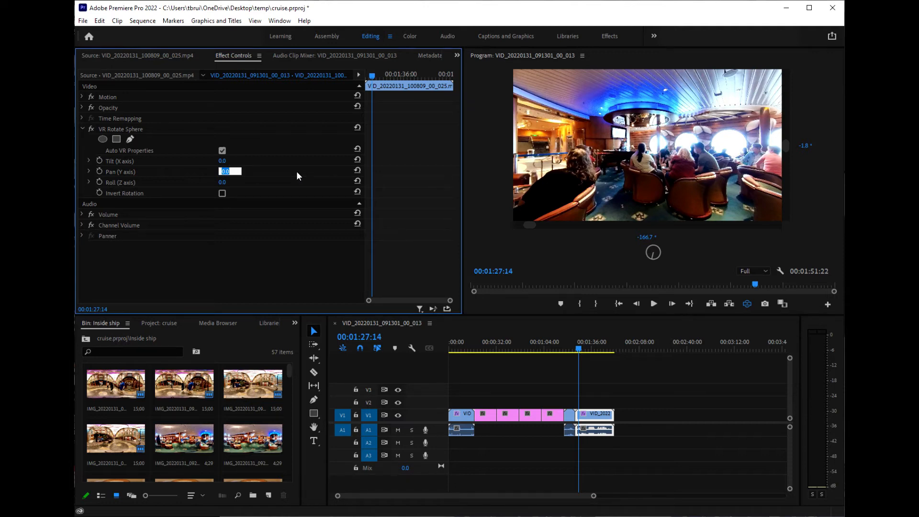
text(-167)
key(Return)
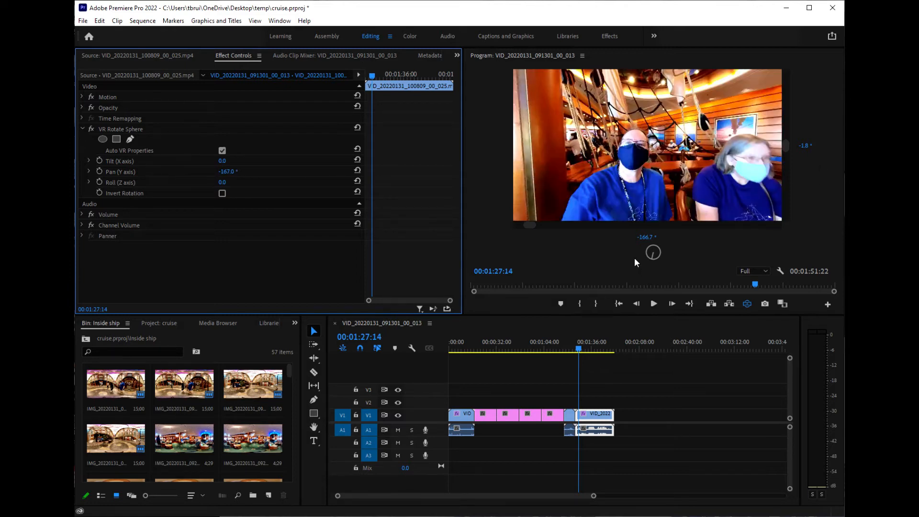
Reset the program monitor's VR view to 0° horizontally and vertically, and check the rotated clip at 00:01:37:12
click(646, 237)
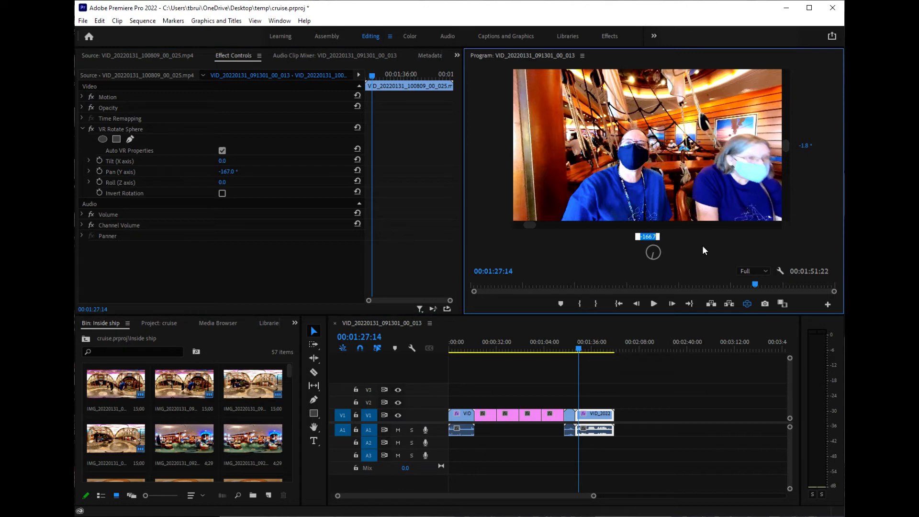
text(0)
key(Tab)
text(0)
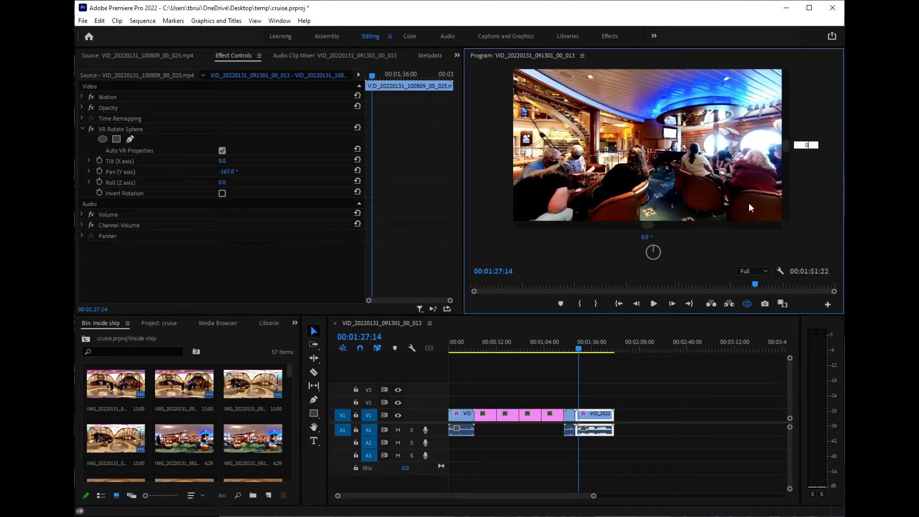
key(Return)
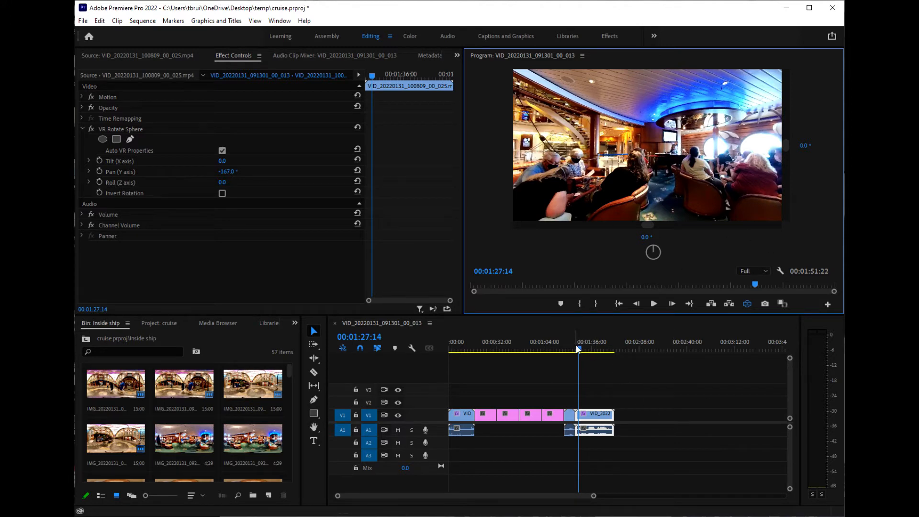
drag(578, 348, 594, 357)
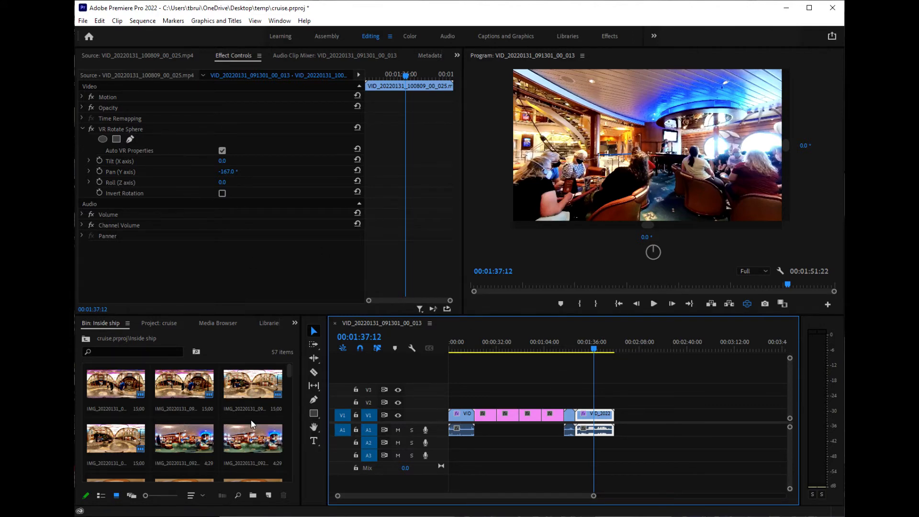
drag(290, 367, 290, 378)
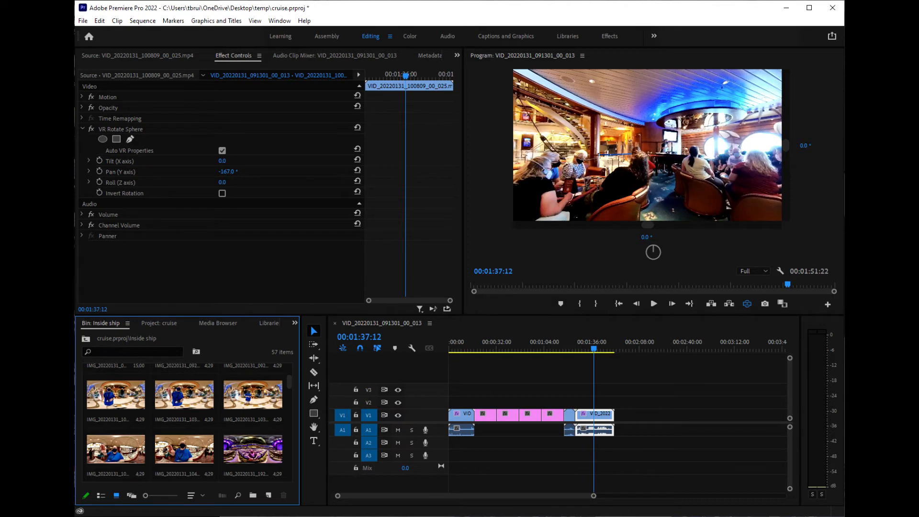
Look over the fully arranged sequence and zoom in on the IMG_20220131_210107_00_023 still at 00:04:11:01
key(alt+Tab)
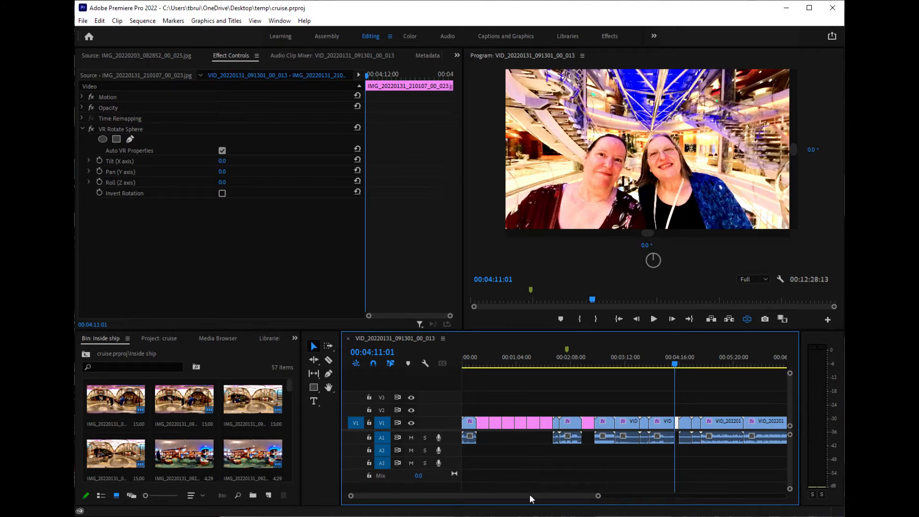
drag(529, 496, 578, 505)
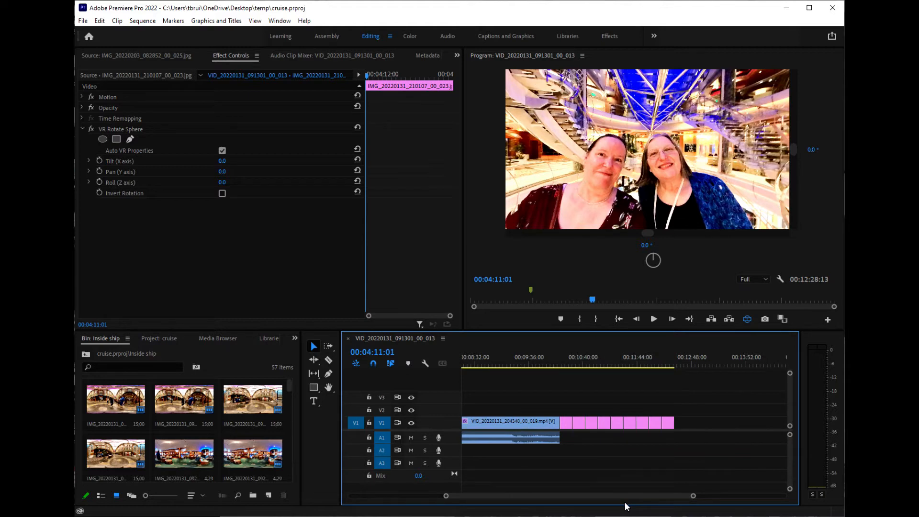
scroll(625, 506, up, 5)
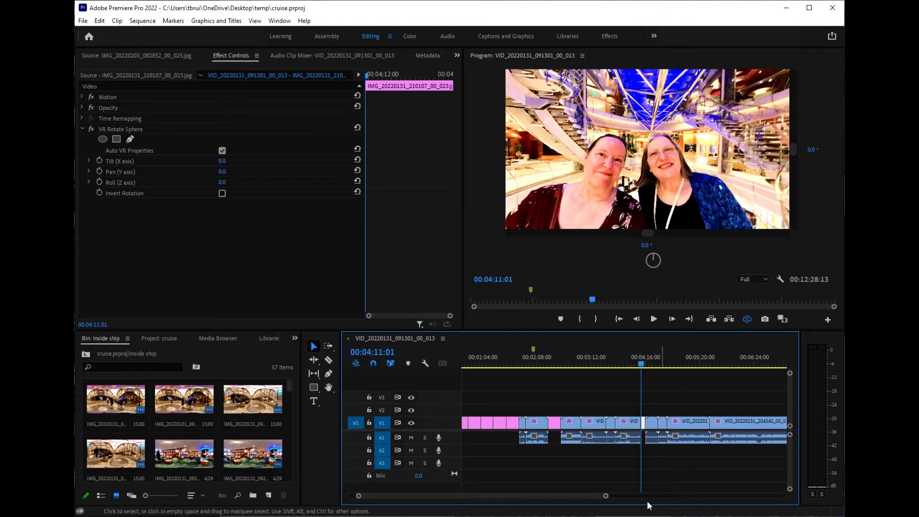
drag(605, 496, 519, 500)
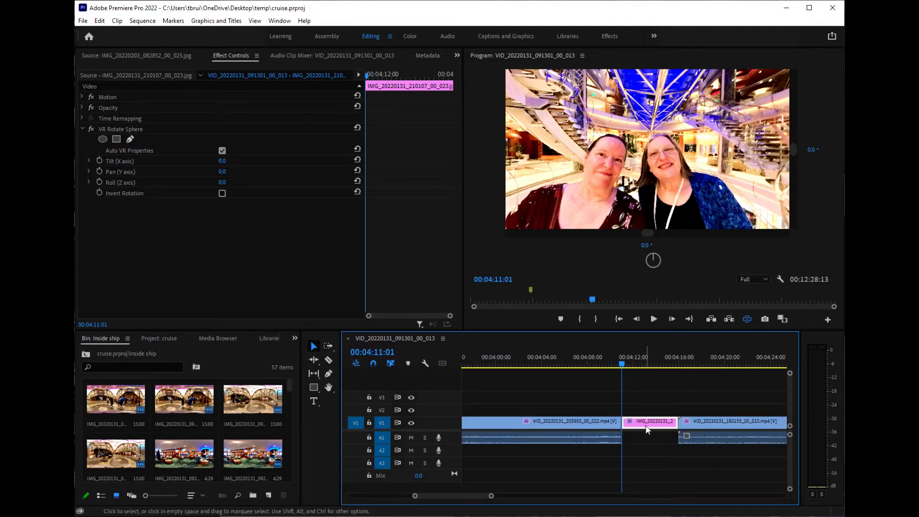
Try to set the IMG_20220131_210107_00_023 still's duration to 00:00:15:00 with Ripple Edit, Shifting Trailing Clips turned off
right_click(646, 430)
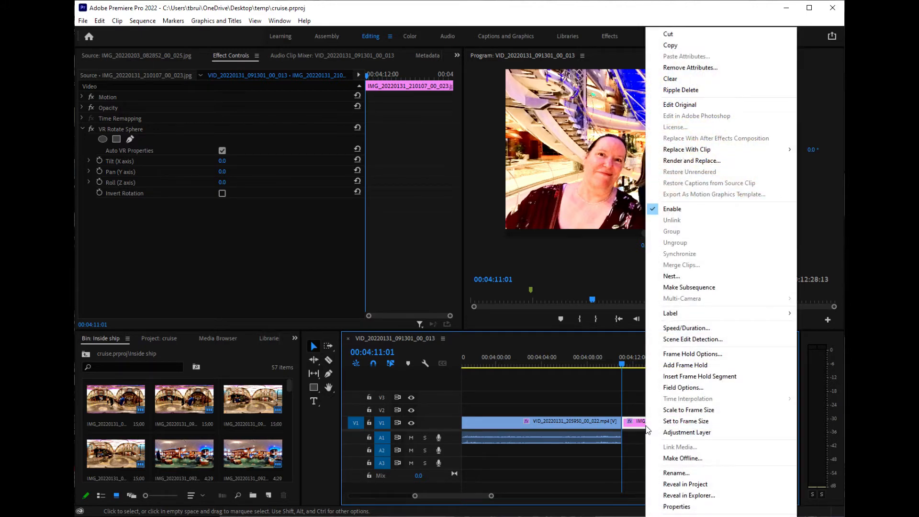
click(704, 328)
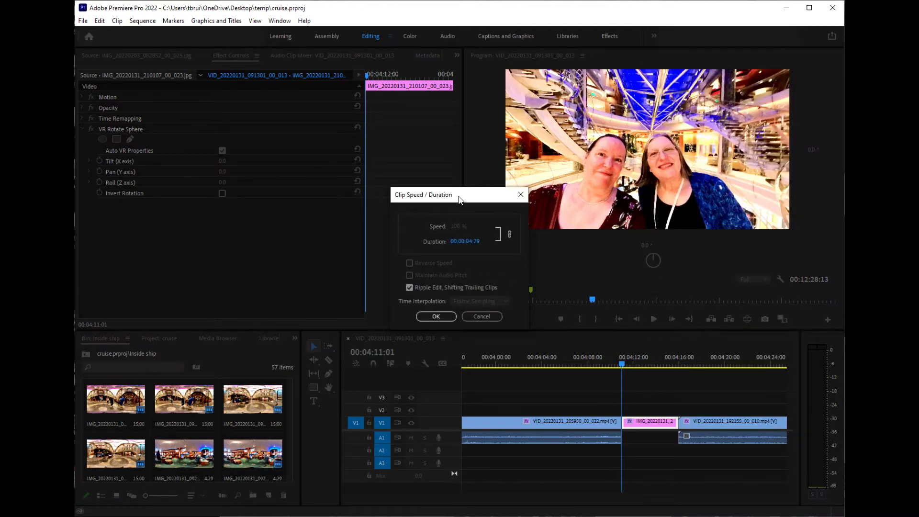
drag(461, 197, 642, 200)
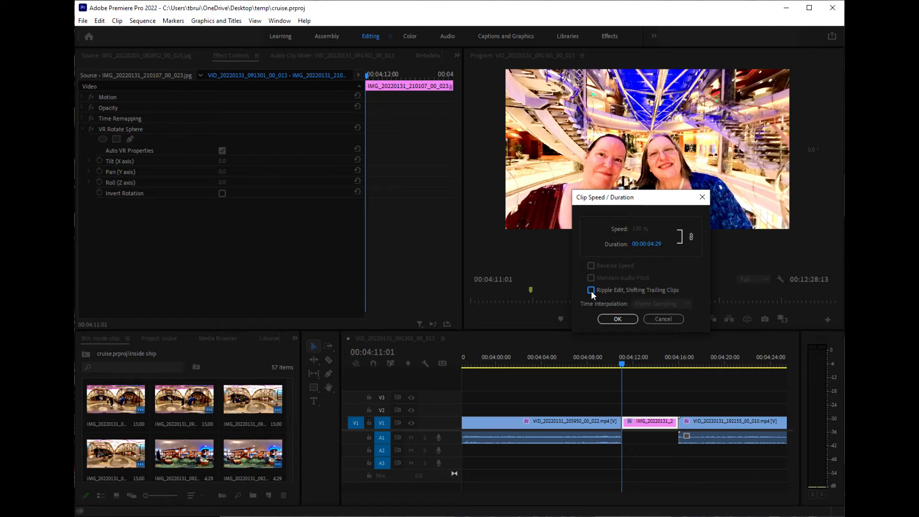
click(647, 244)
click(649, 244)
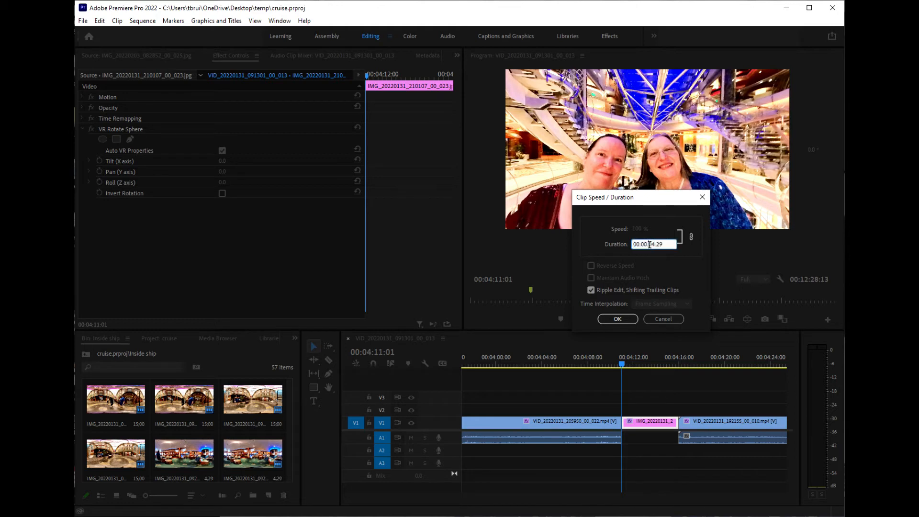
drag(651, 244, 654, 244)
text(15)
click(663, 244)
key(BackSpace)
key(BackSpace)
text(00)
click(590, 290)
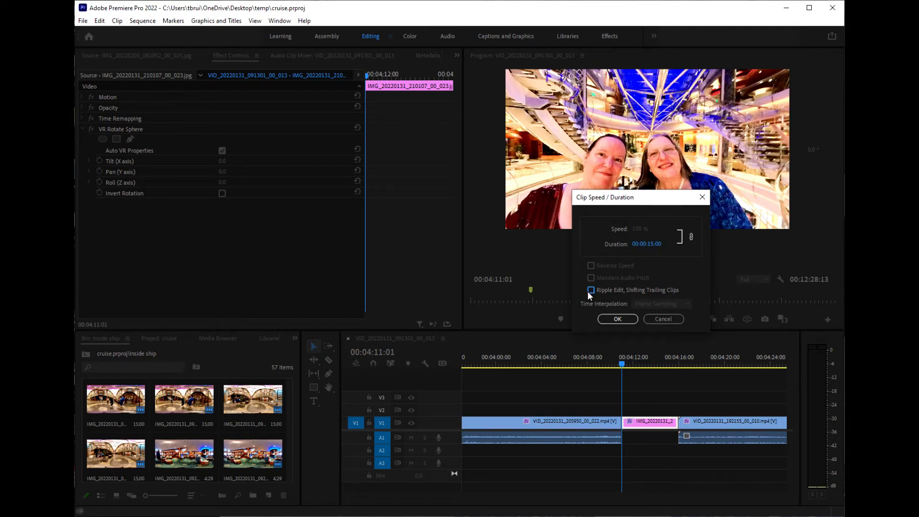
click(619, 319)
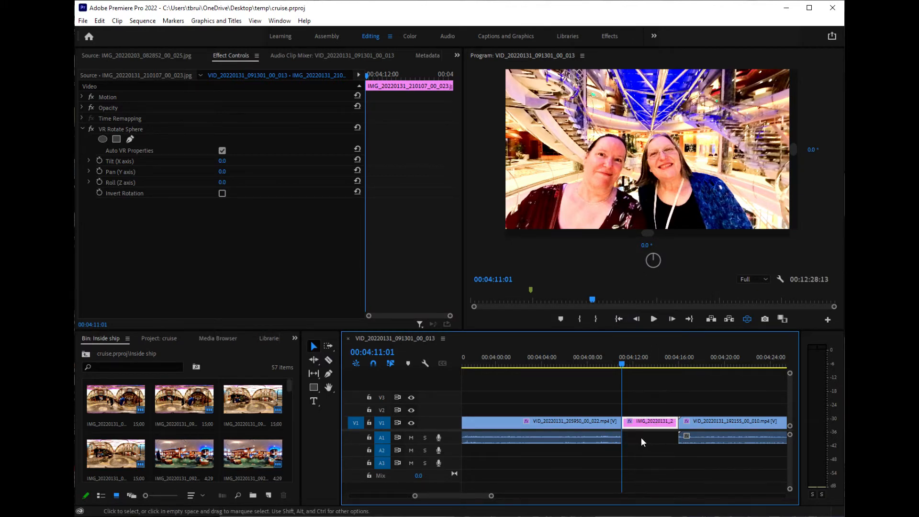
Set the IMG_20220131_210107_00_023 still's duration to 00:00:15:00 with Ripple Edit, Shifting Trailing Clips turned on
right_click(648, 426)
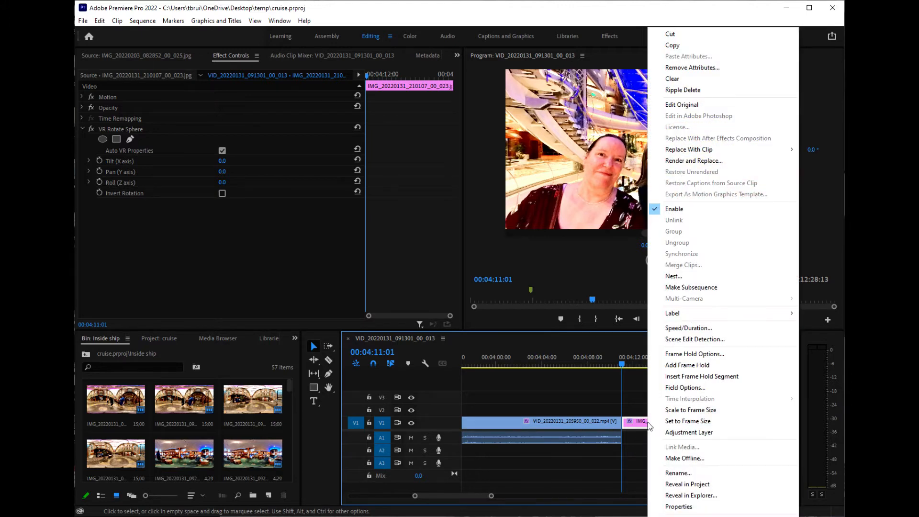
click(682, 327)
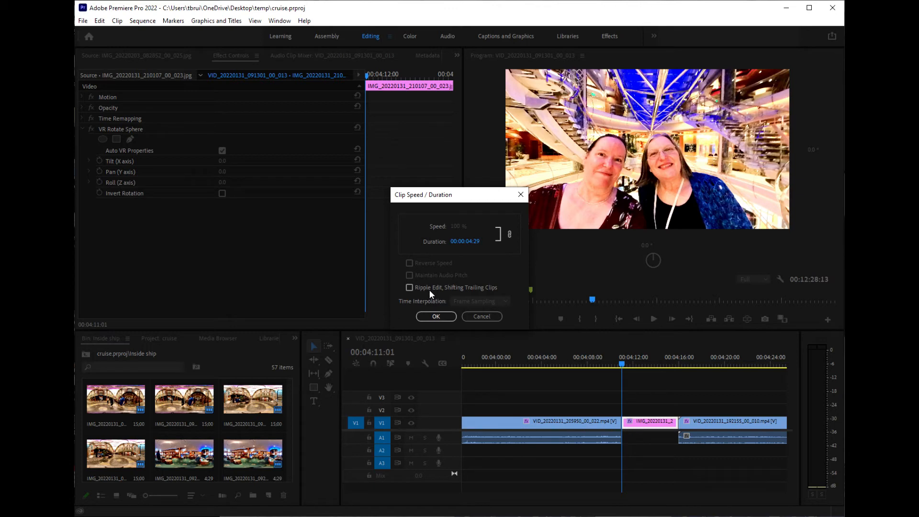
click(409, 287)
drag(467, 196, 671, 209)
click(672, 255)
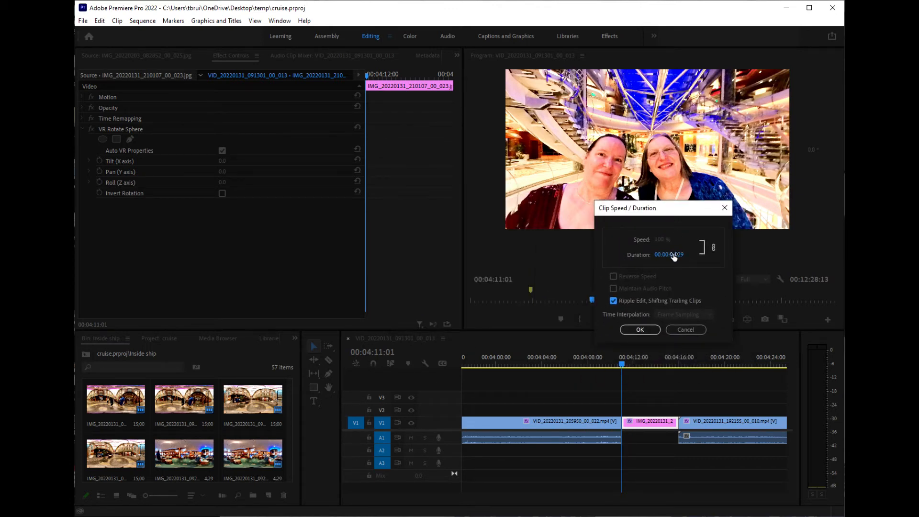
click(673, 255)
drag(673, 254, 677, 255)
text(15)
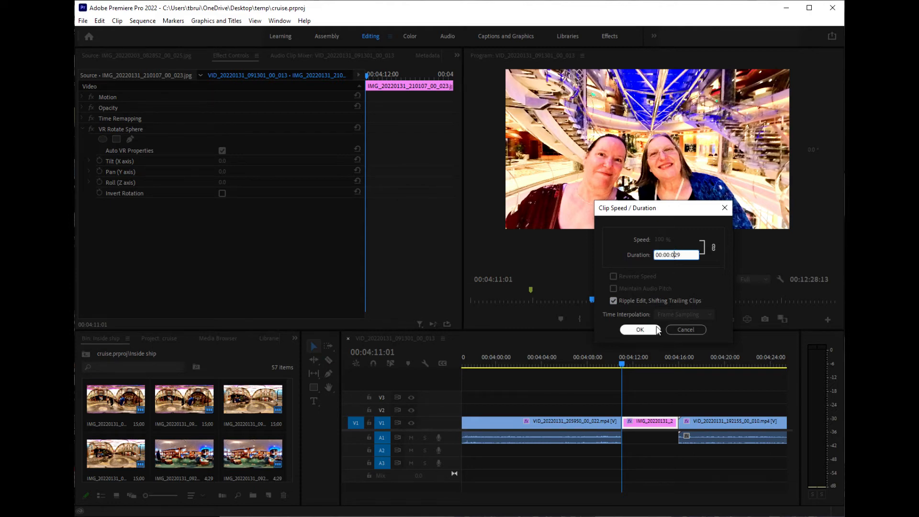
text(:00)
key(Delete)
key(Delete)
click(640, 329)
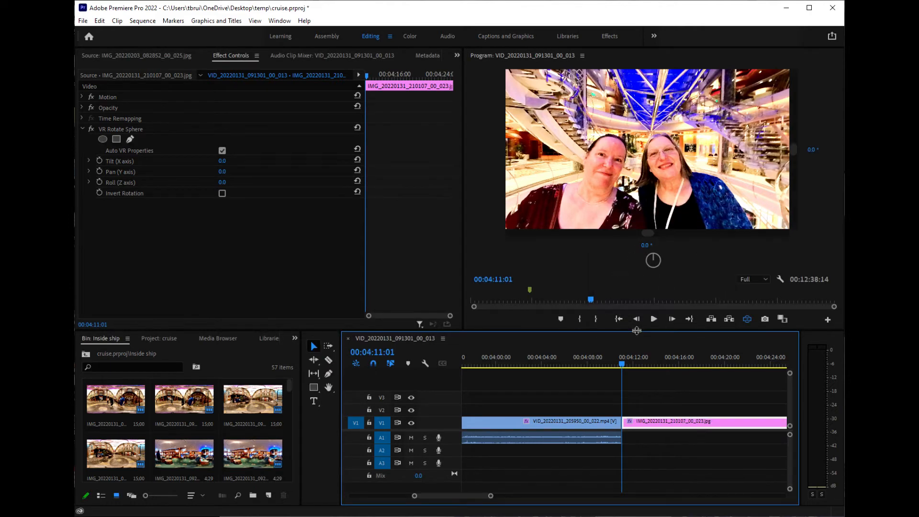
Place the playhead at 00:01:55:10, on the cut between the VID_20220131_092158_00_020 and VID_20220131_100809_00_025 clips
mouse_move(490, 497)
mouse_down()
mouse_move(518, 501)
mouse_move(507, 498)
mouse_up()
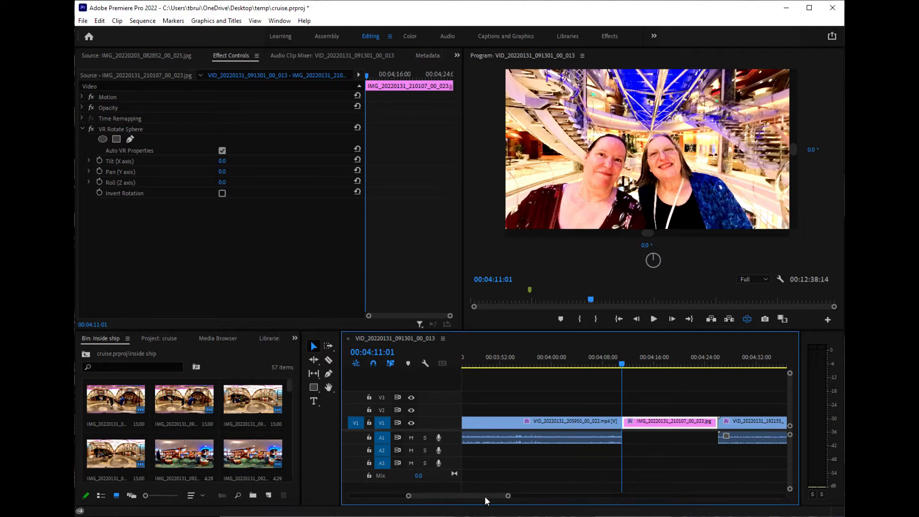
drag(484, 496, 453, 501)
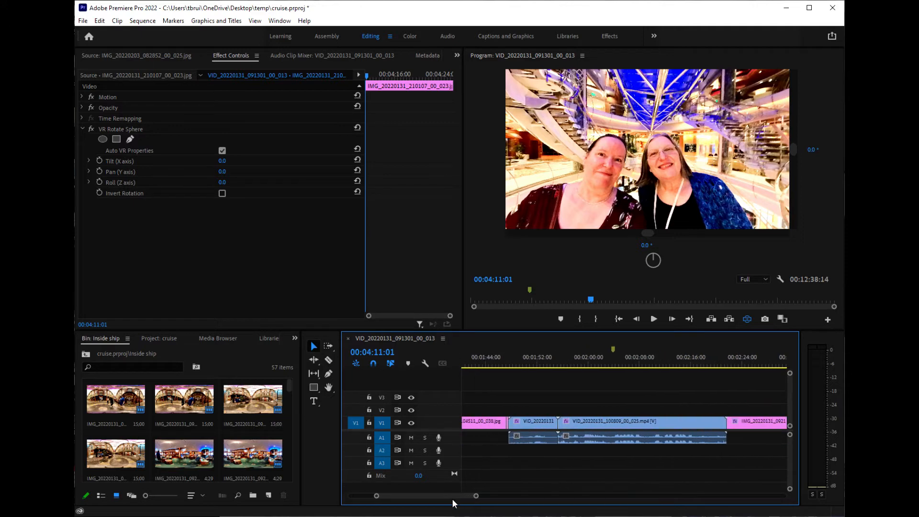
click(576, 420)
click(551, 426)
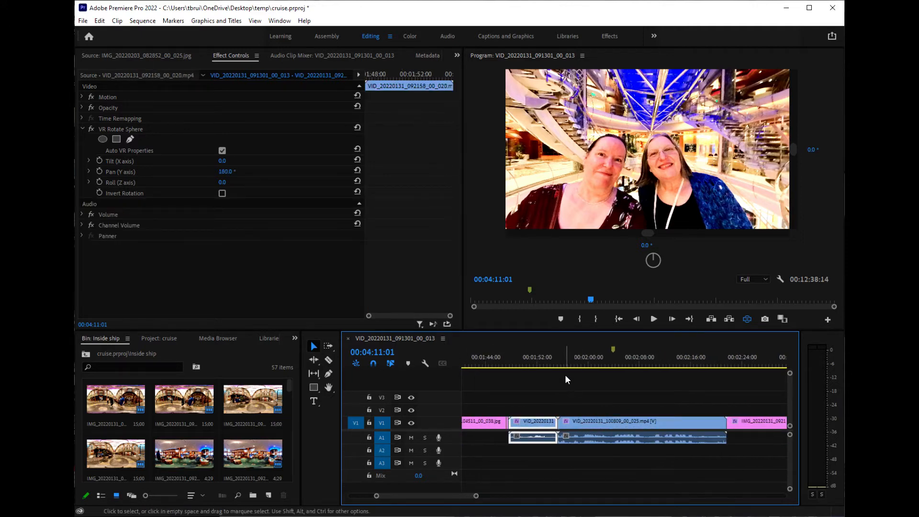
click(558, 364)
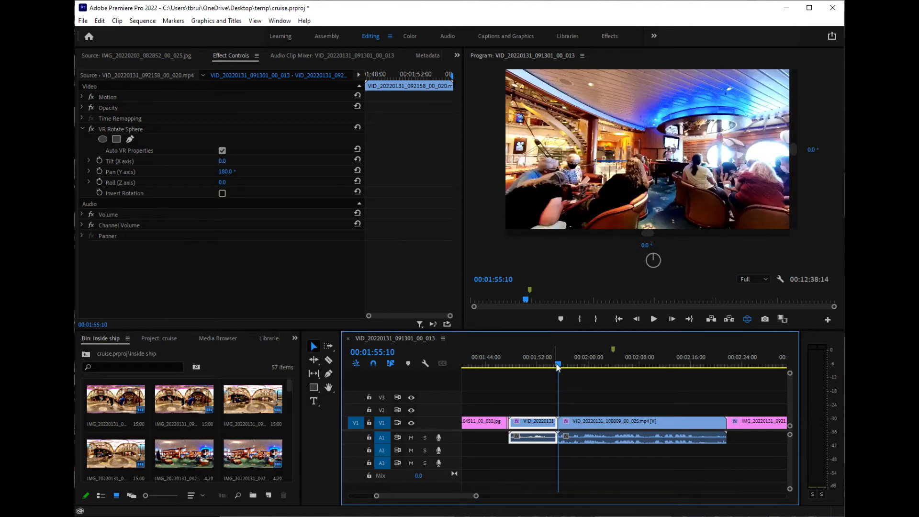
drag(476, 495, 398, 496)
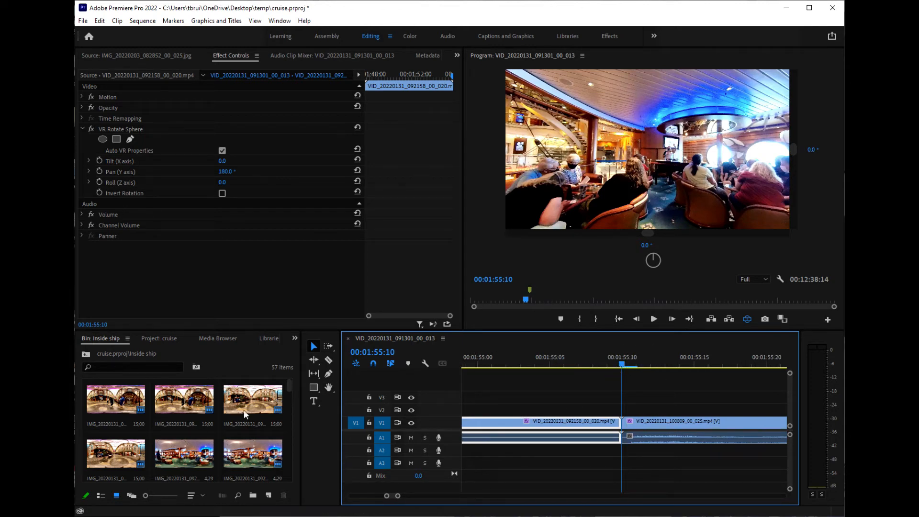
Try placing the IMG_20220131_092134_00_018 still from the bin over the start of the VID_20220131_100809_00_025 clip on V1, and undo the overwrite
click(289, 384)
drag(289, 384, 289, 392)
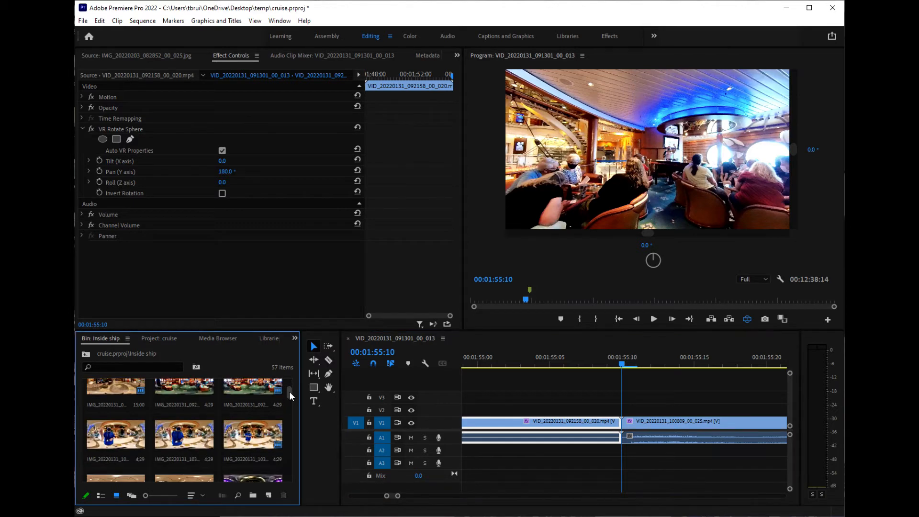
drag(201, 395, 625, 429)
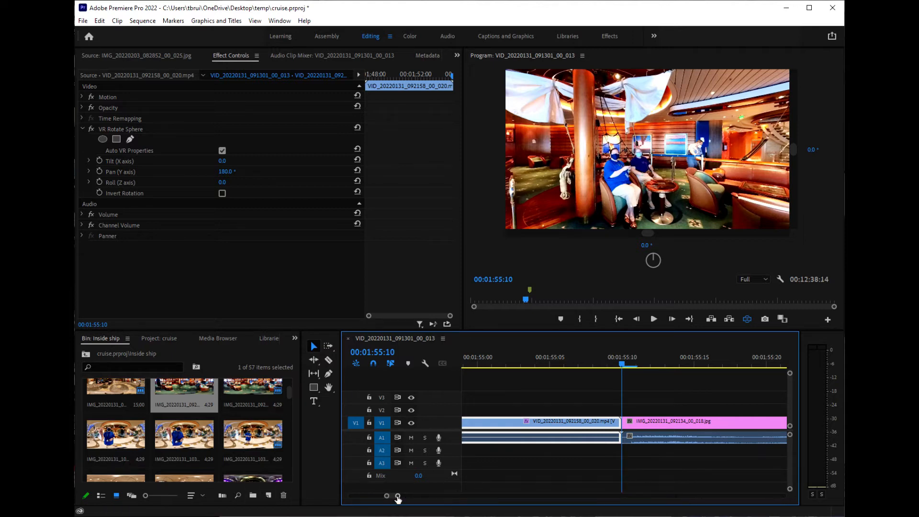
drag(395, 500, 445, 498)
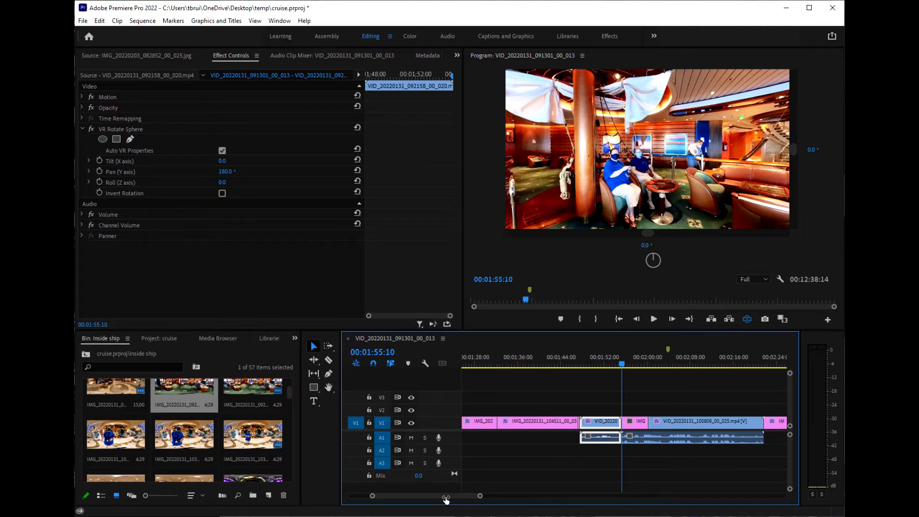
click(632, 424)
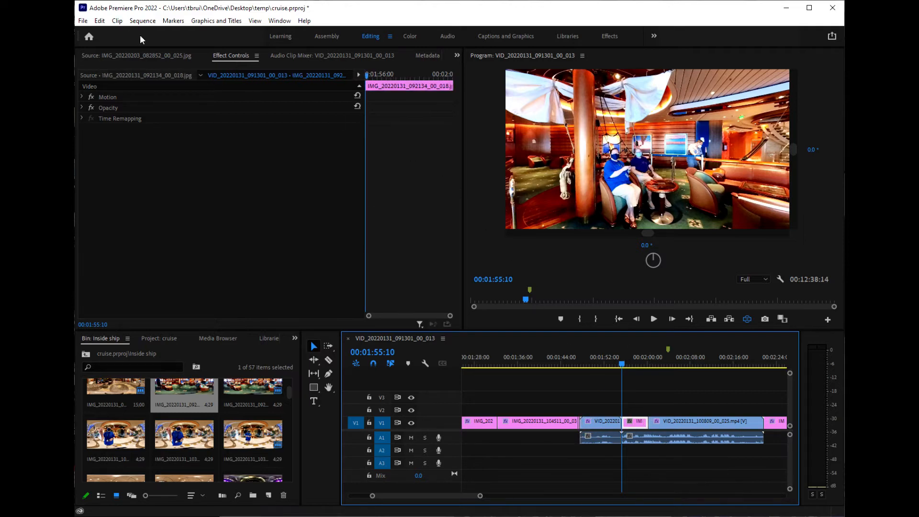
click(100, 22)
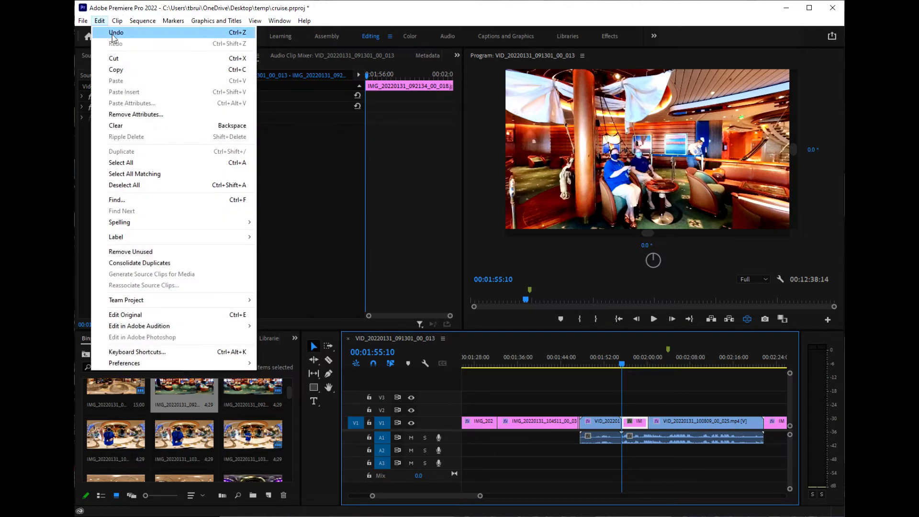
click(113, 33)
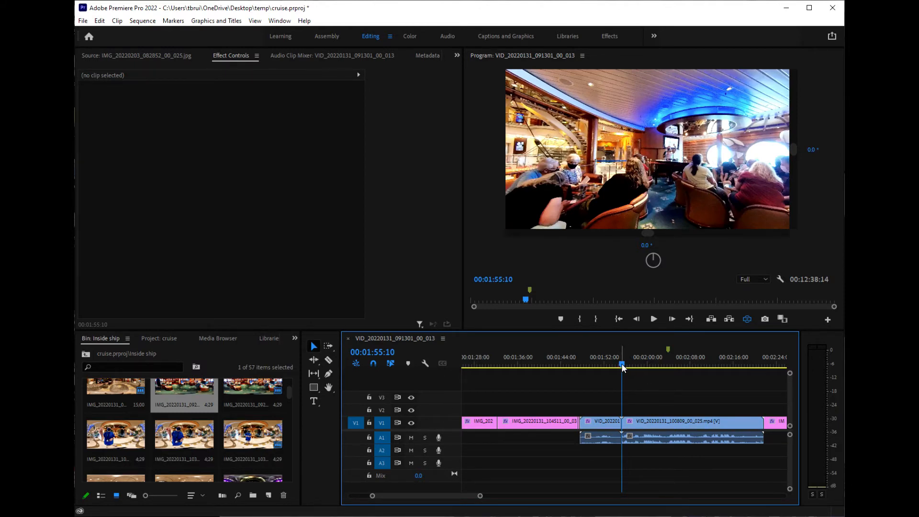
Insert the IMG_20220131_092134_00_018 still from the bin at 00:01:55:10, and undo the insertion
right_click(182, 389)
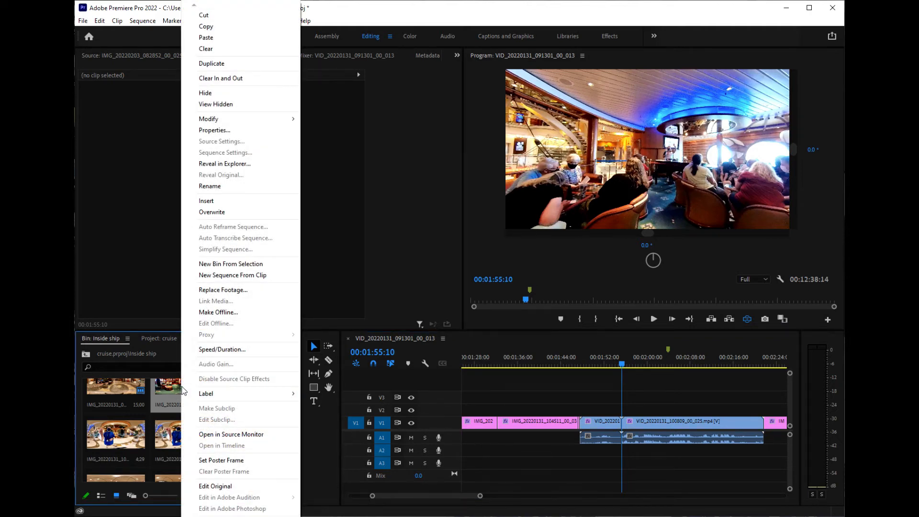
click(234, 203)
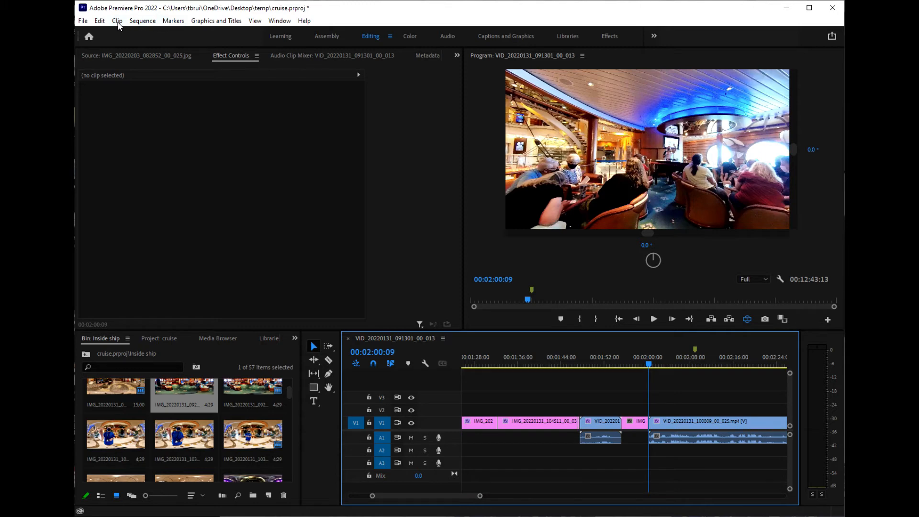
click(99, 22)
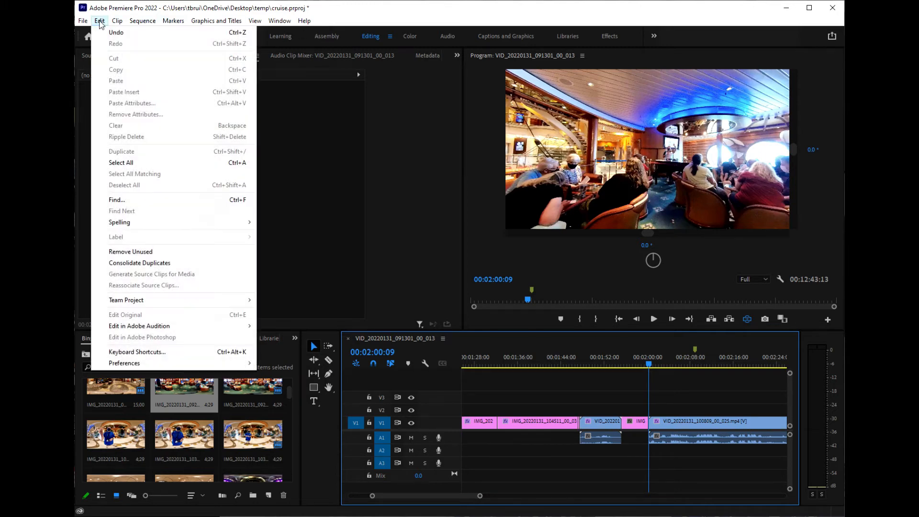
click(116, 32)
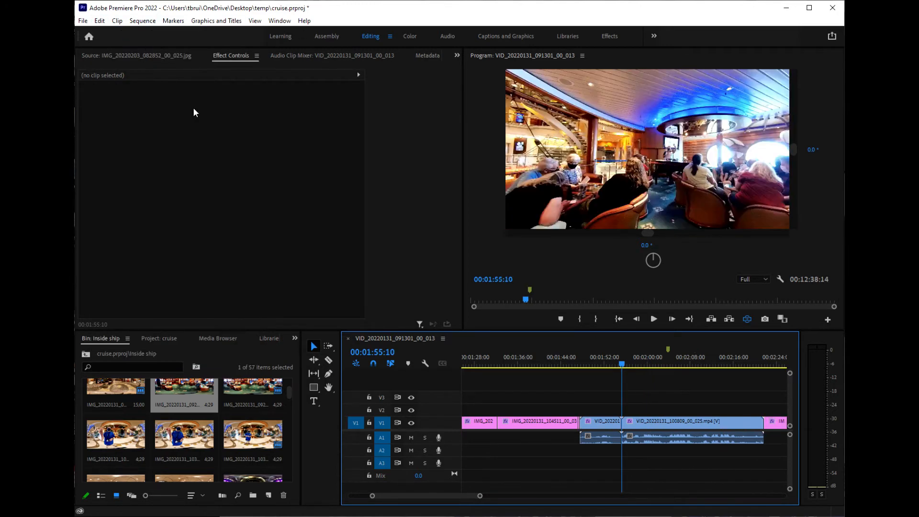
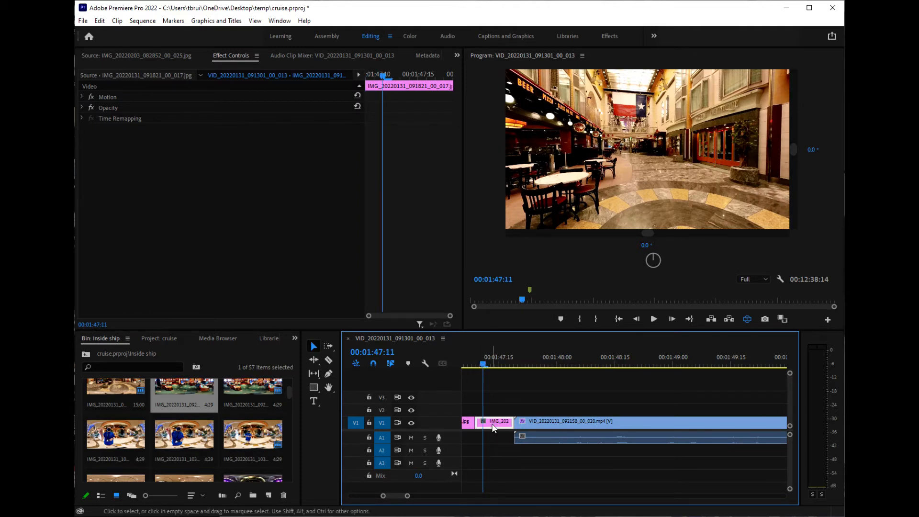
Set the IMG_20220131_091821_00_017 still's duration to 00:00:15:00 with Ripple Edit, Shifting Trailing Clips kept on
right_click(493, 428)
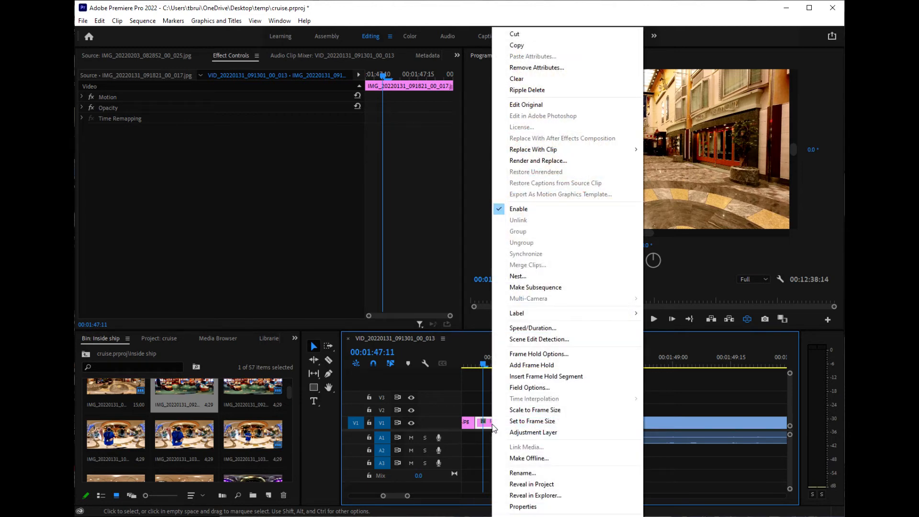
click(530, 328)
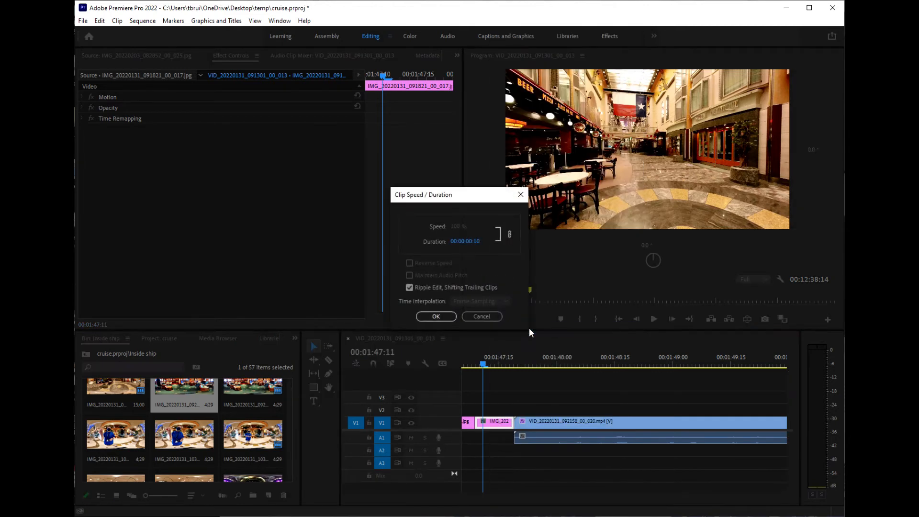
click(467, 241)
double_click(471, 242)
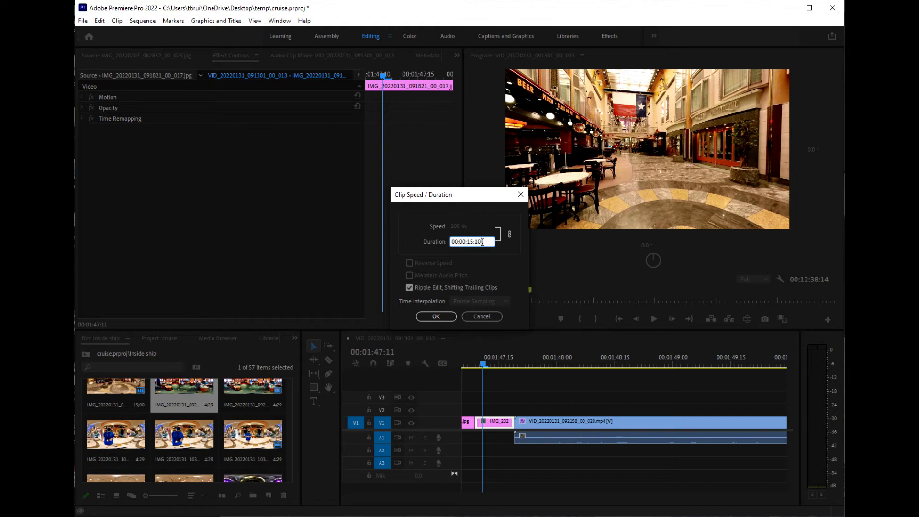
key(BackSpace)
key(BackSpace)
text(00)
click(434, 317)
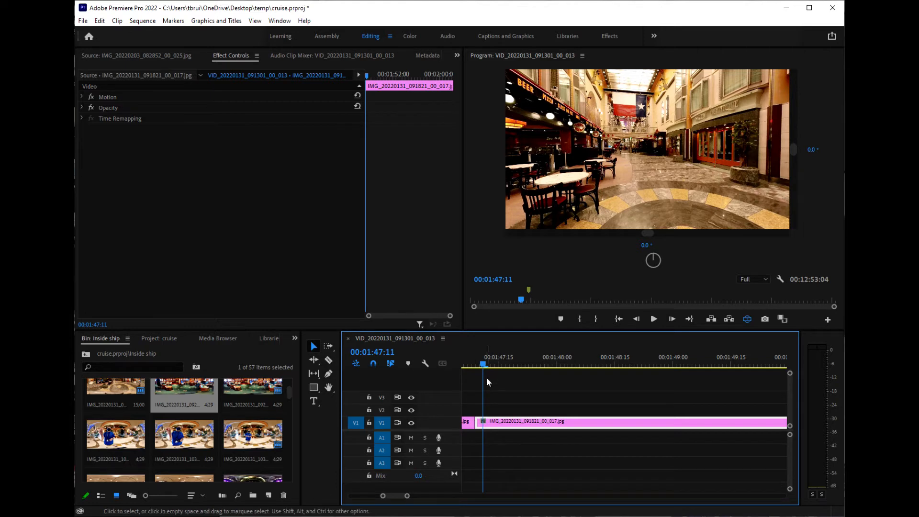
Review the sequence from the preceding still back toward its beginning, ending with the playhead at 00:00:12:20
drag(484, 366, 468, 369)
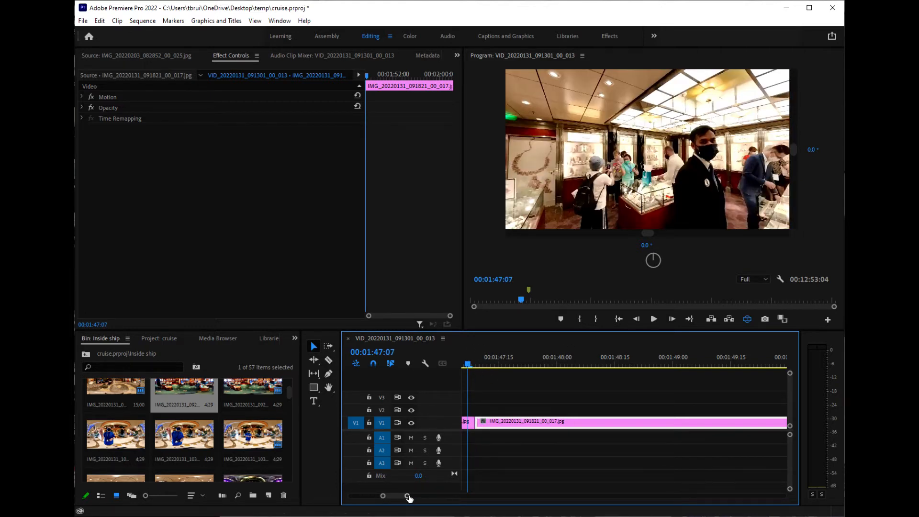
drag(409, 498, 497, 511)
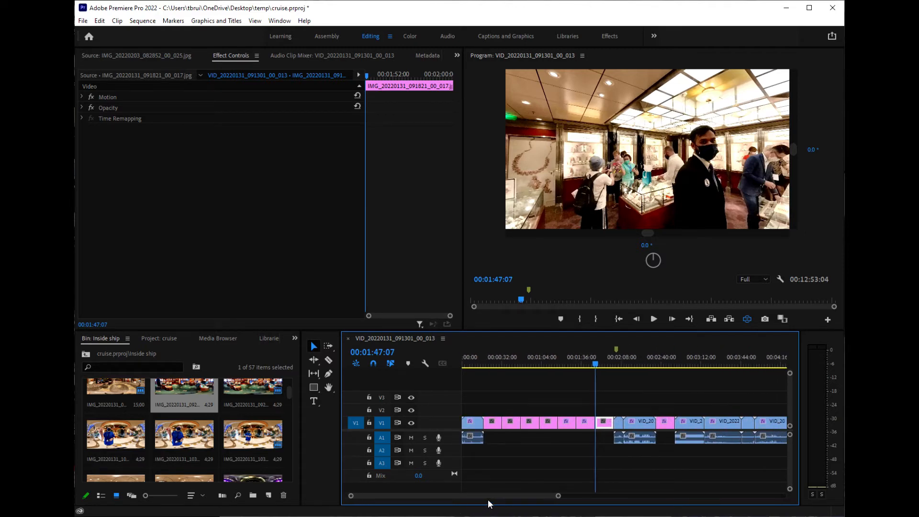
drag(476, 494, 425, 497)
drag(597, 365, 478, 366)
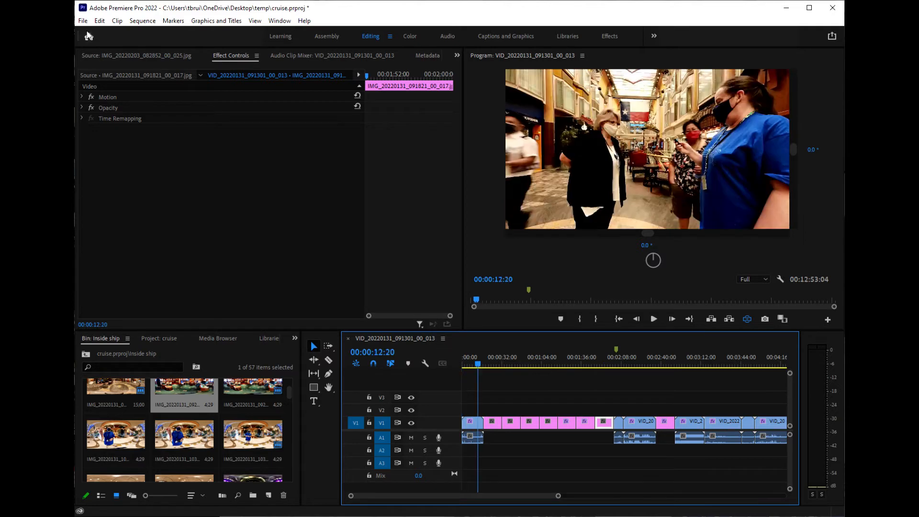
Start a media export of the sequence and set its format to H.264
click(83, 22)
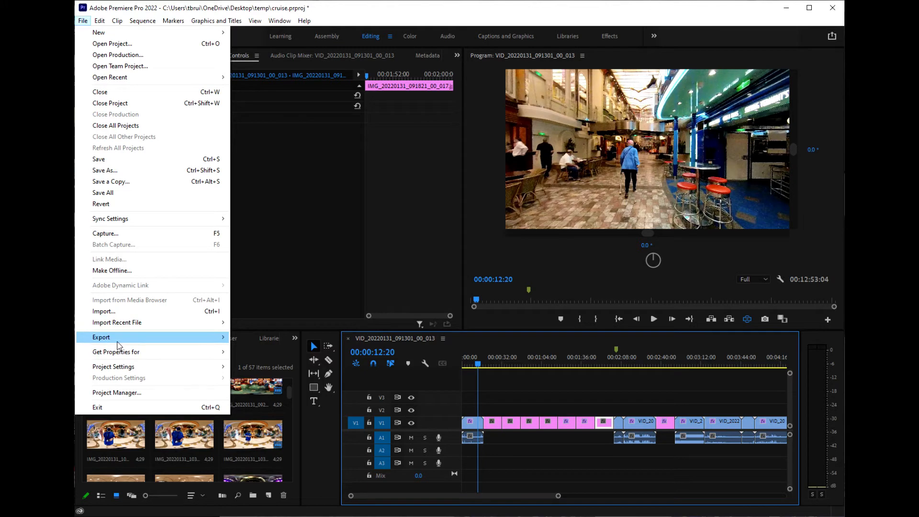
mouse_move(119, 344)
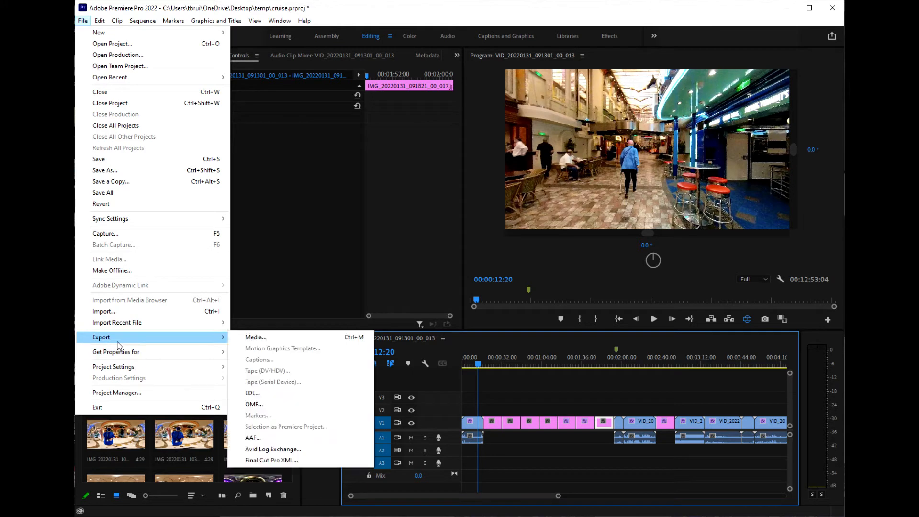
click(258, 337)
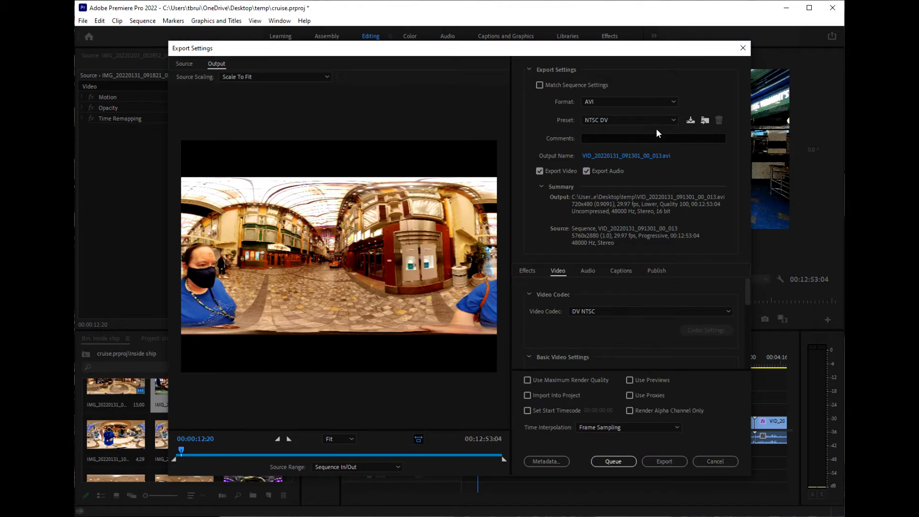
click(674, 102)
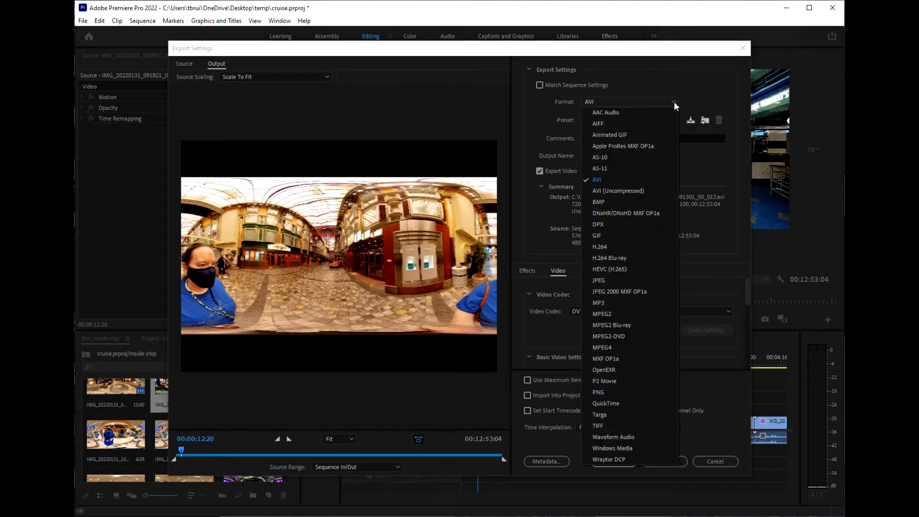
click(610, 246)
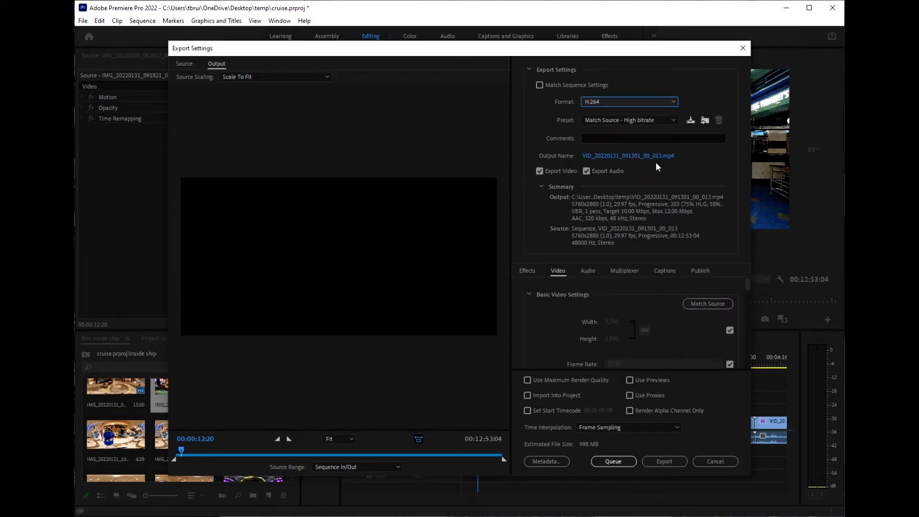
Set the export's output file name to VR inside ship.mp4 in the Desktop temp folder
click(613, 156)
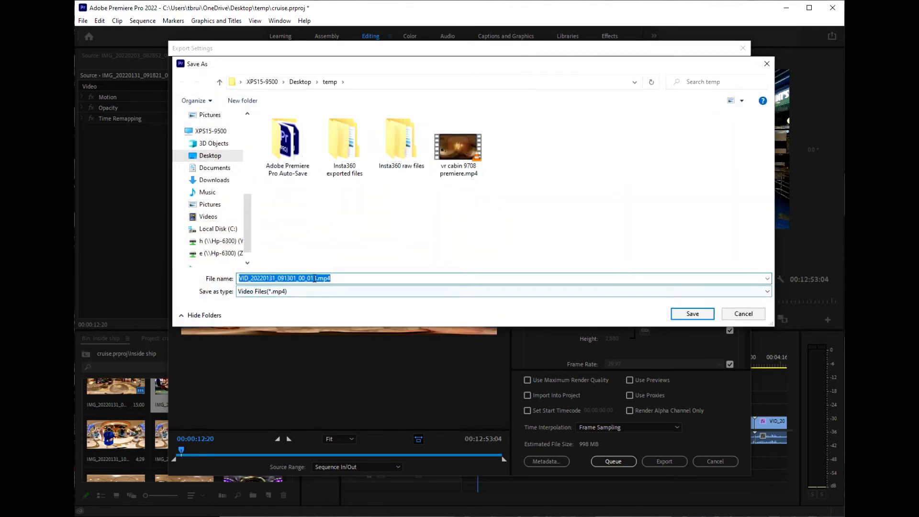
click(316, 279)
drag(316, 278, 238, 279)
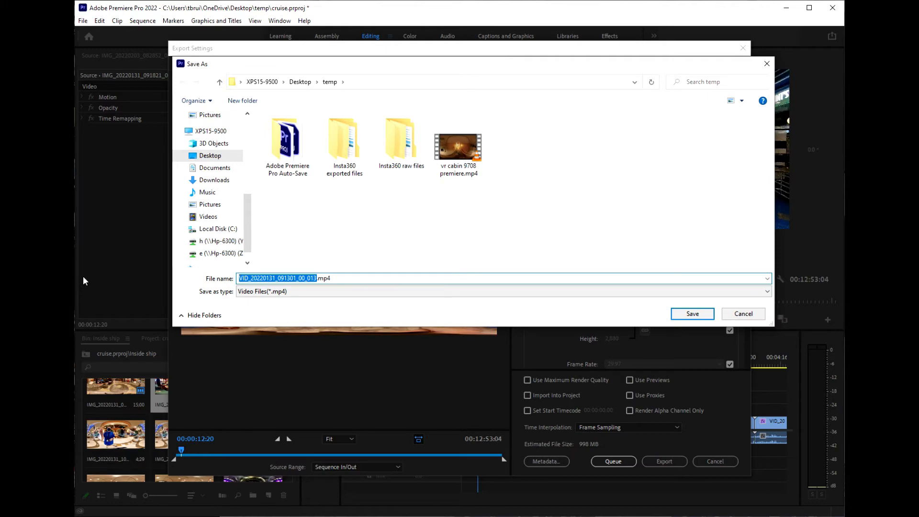
key(BackSpace)
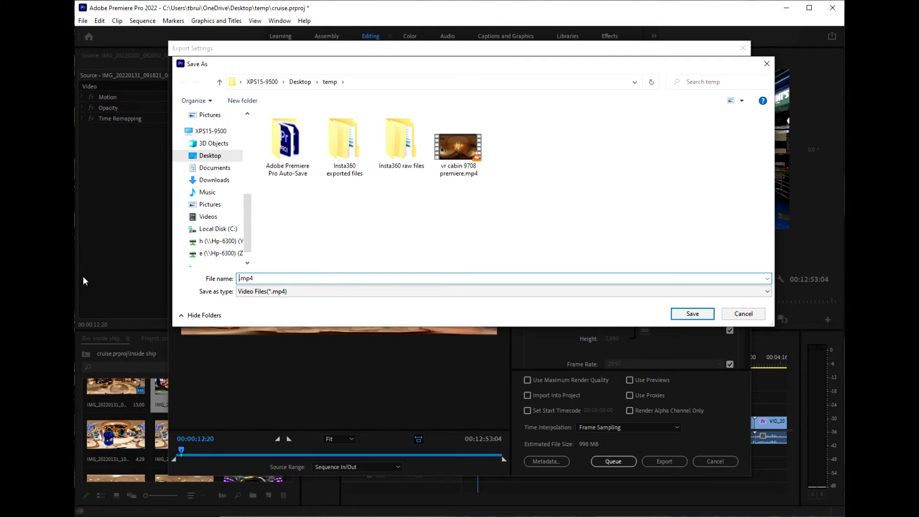
text(VR inside ship)
click(690, 314)
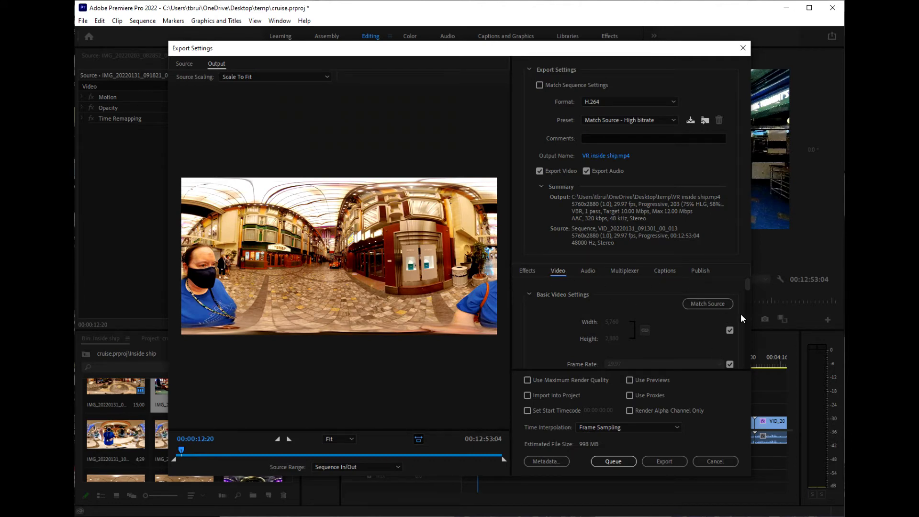
Set the target bitrate to 120 Mbps and start exporting the 360 video
scroll(739, 311, down, 1)
scroll(739, 312, down, 5)
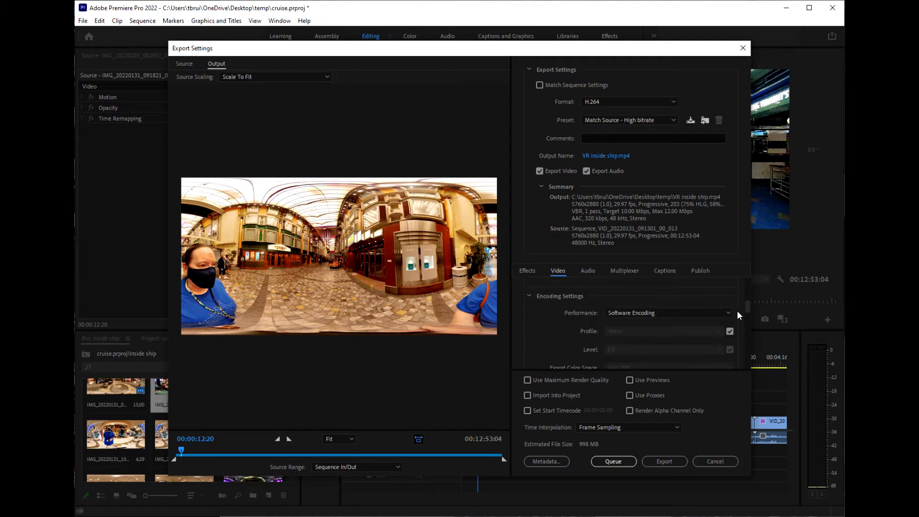
scroll(737, 311, down, 6)
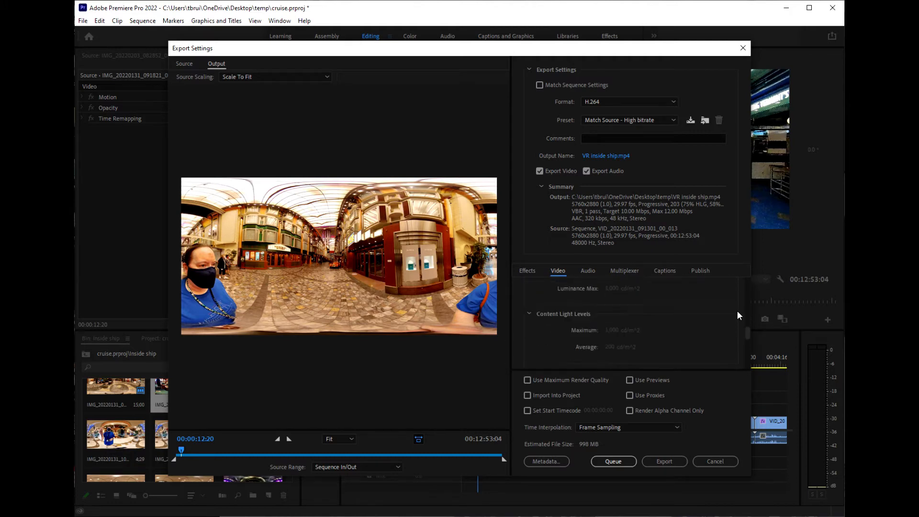
scroll(737, 311, down, 1)
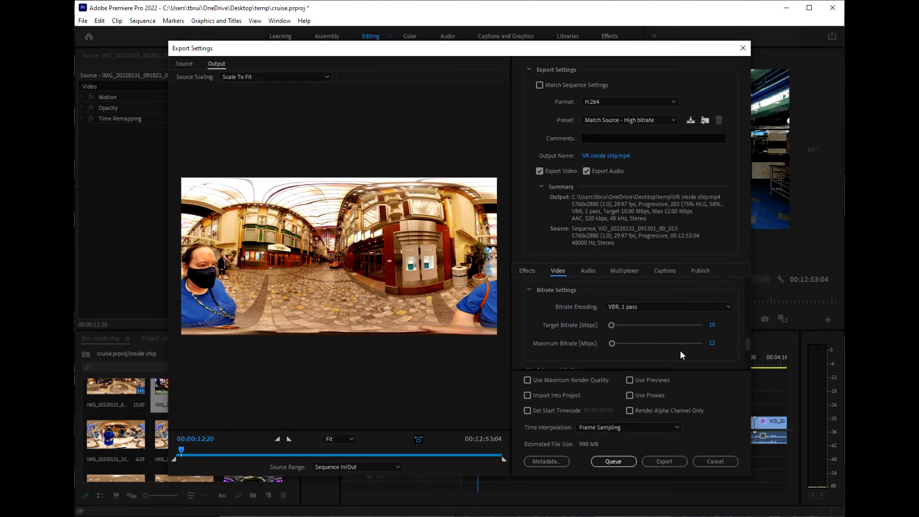
click(711, 326)
text(120)
key(Return)
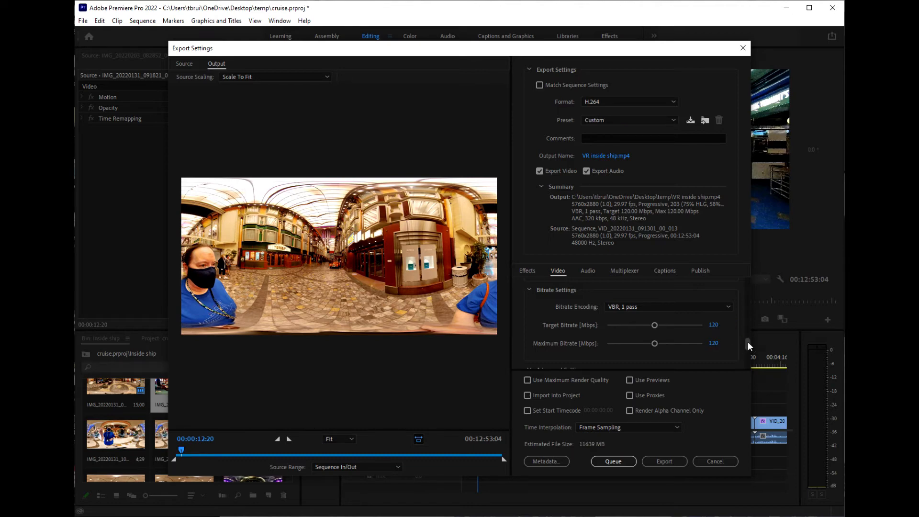
drag(748, 341, 749, 359)
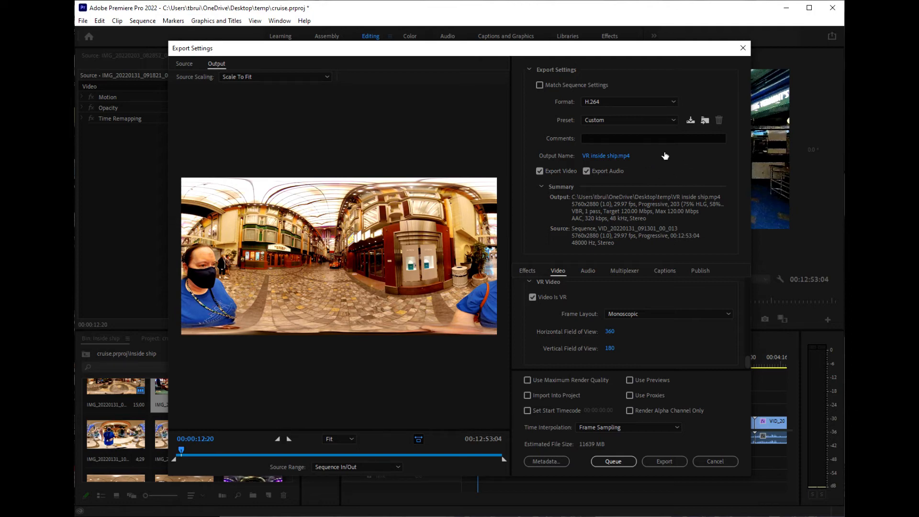
click(663, 462)
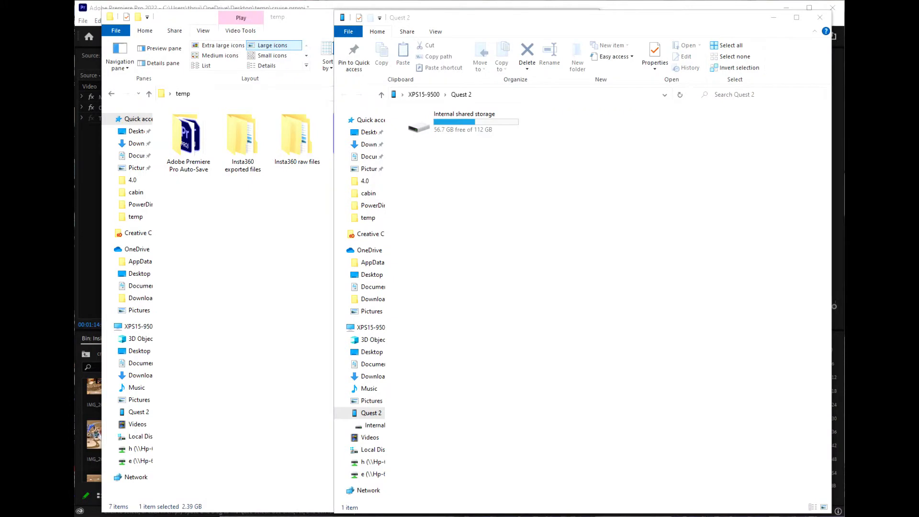
Switch to File Explorer, select VR inside ship.mp4 in temp, and open the Insta360 folder in the Quest 2's internal shared storage
click(244, 239)
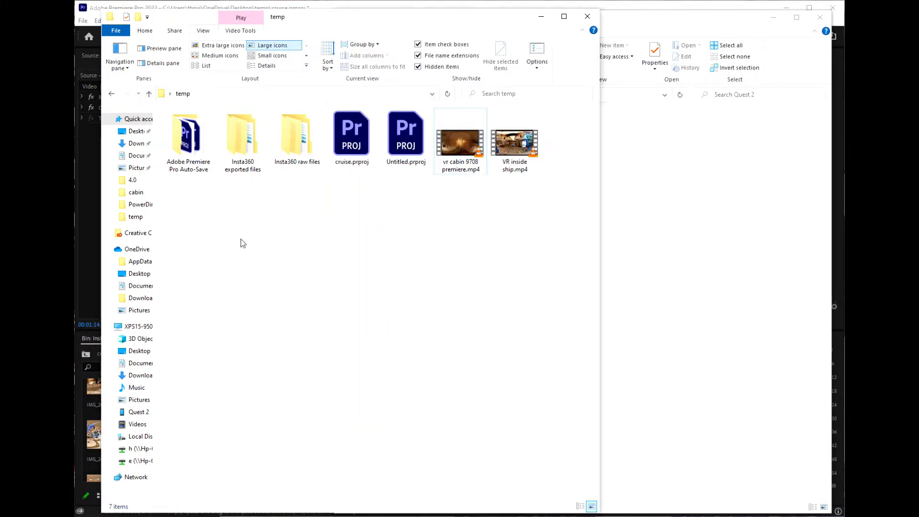
click(523, 144)
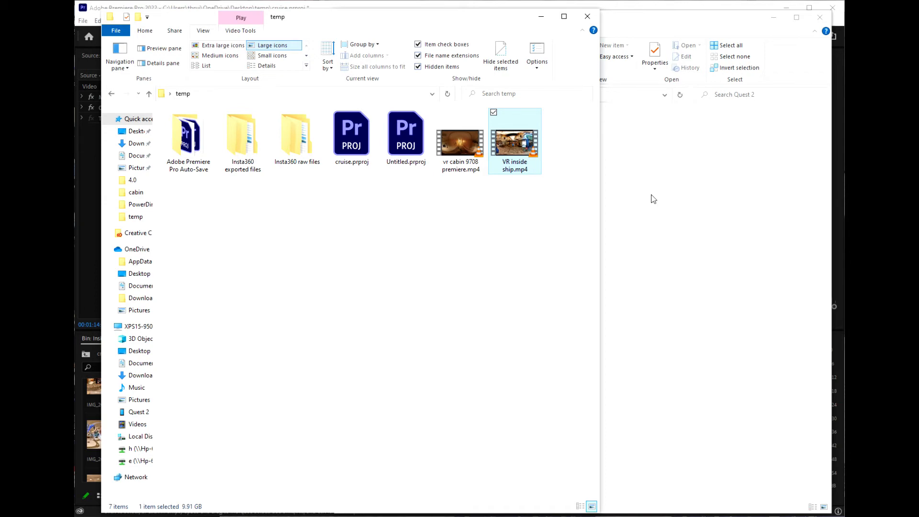
click(637, 24)
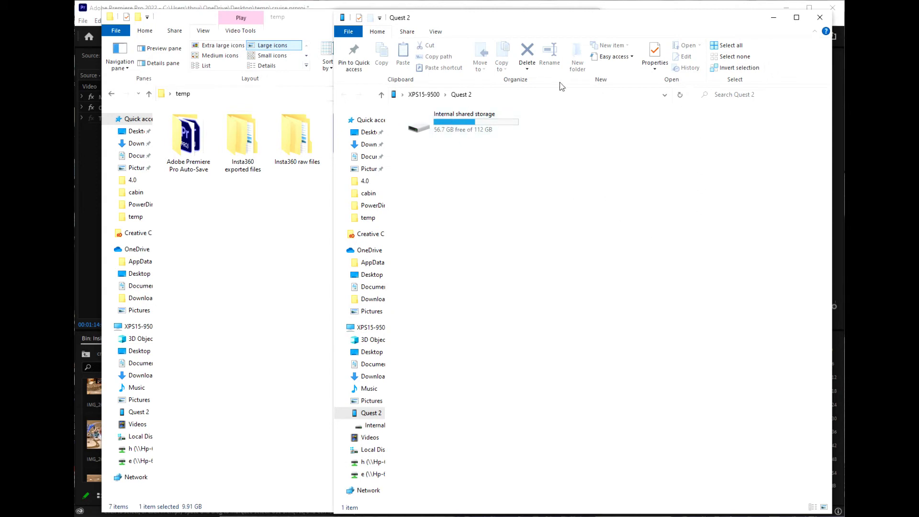
click(464, 122)
double_click(463, 121)
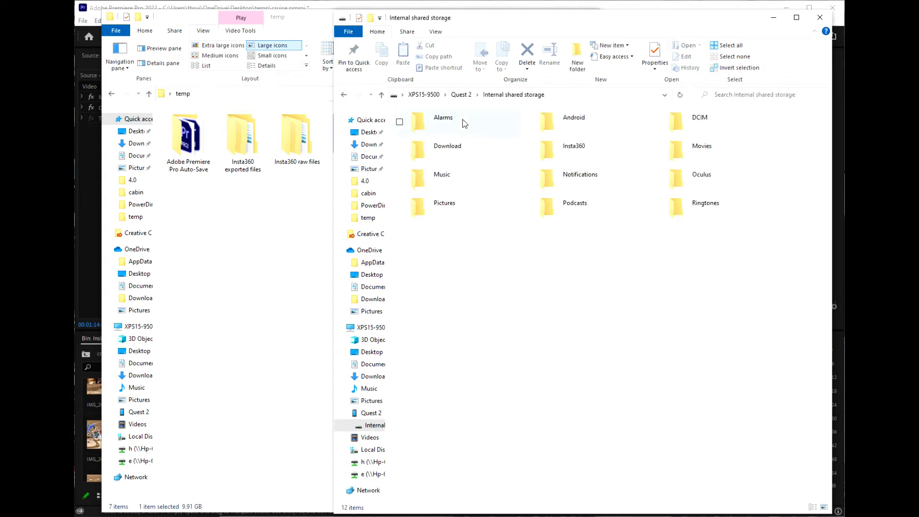
double_click(566, 150)
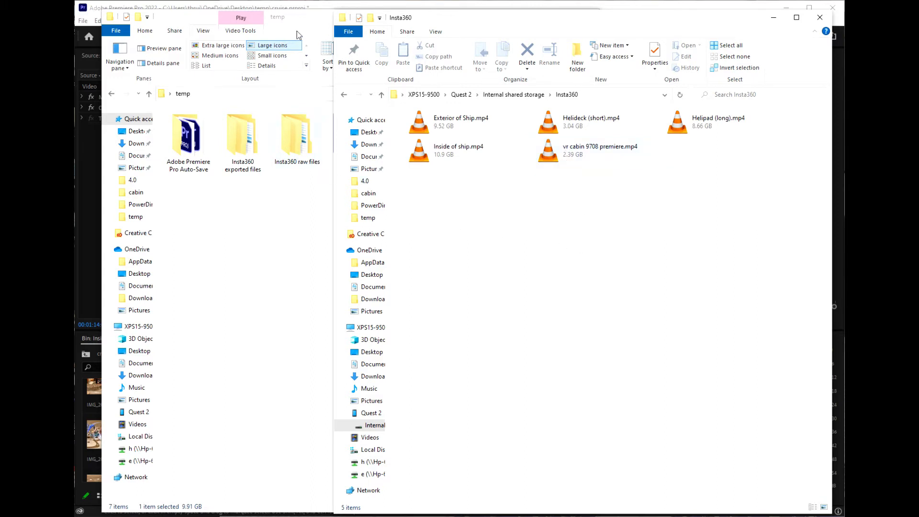
Rename the exported video in the temp folder as VR inside ship premiere.mp4
click(311, 26)
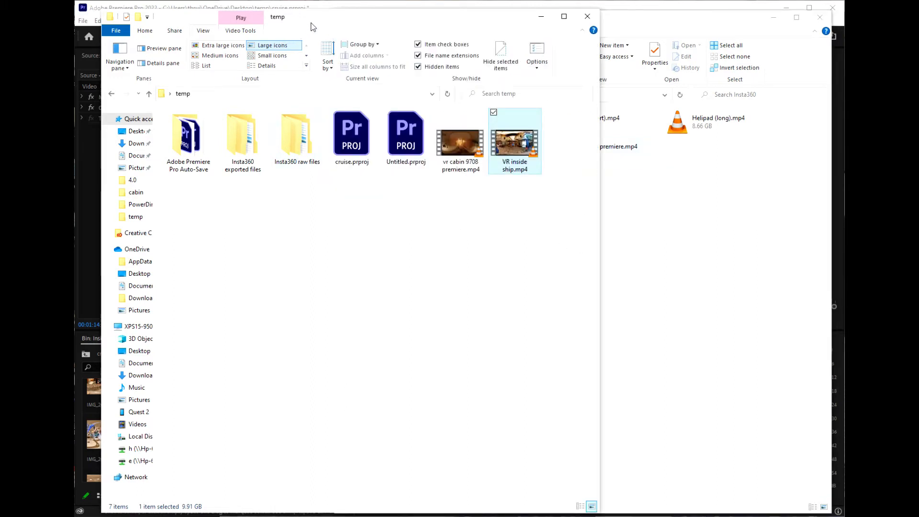
click(515, 172)
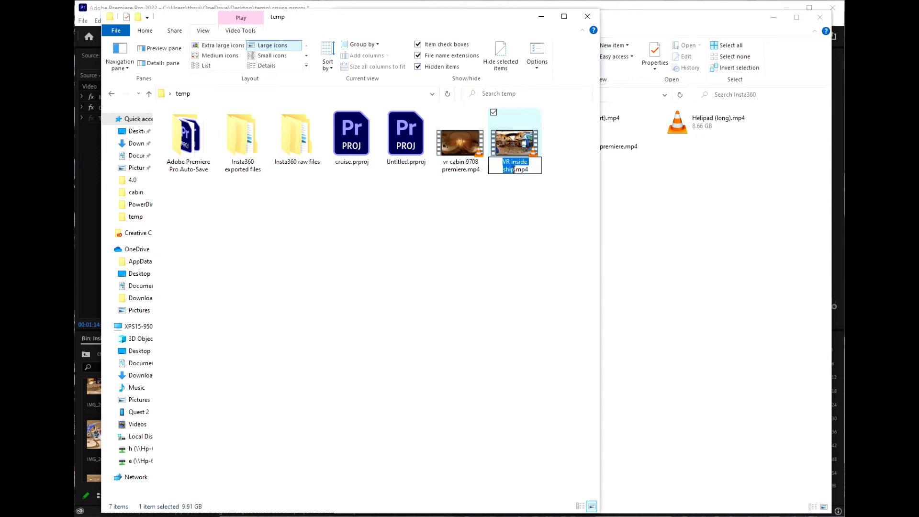
click(514, 172)
text(premiere)
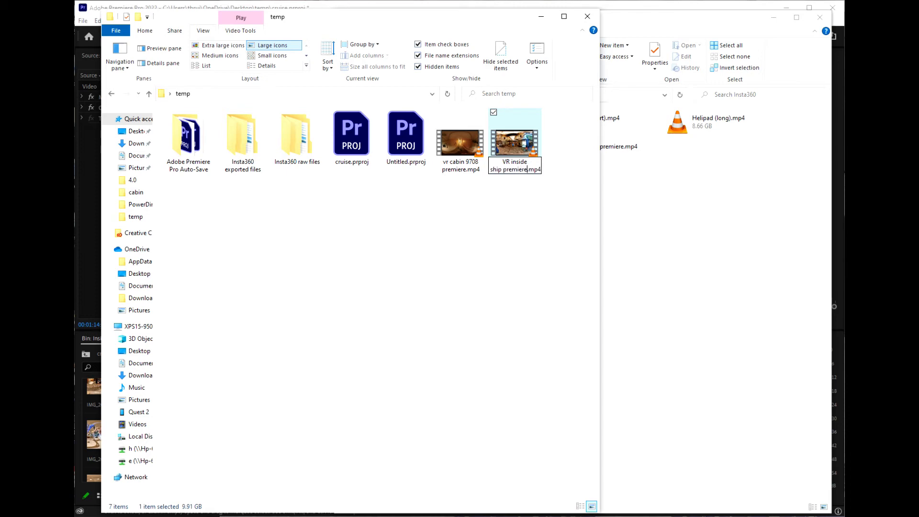
key(Return)
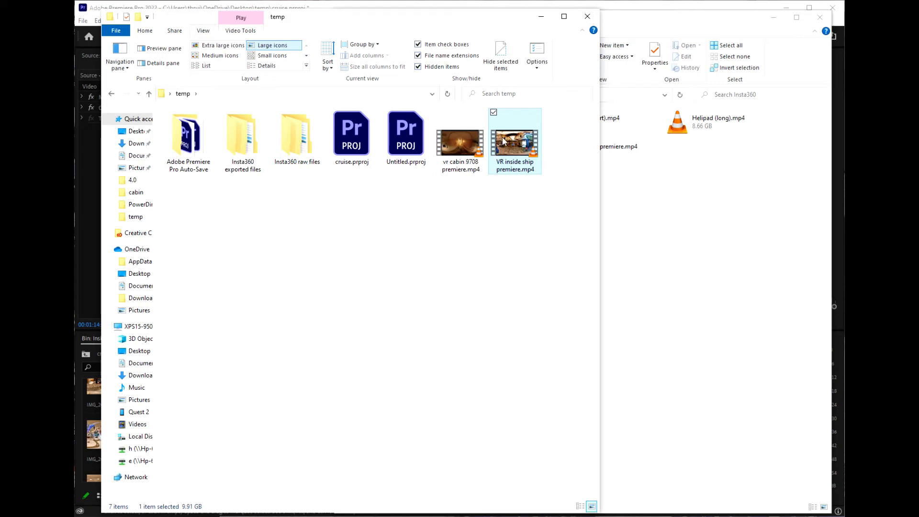
Copy VR inside ship premiere.mp4 to the Quest 2's Insta360 folder and bring the copy progress window into view
drag(510, 146, 688, 200)
click(678, 22)
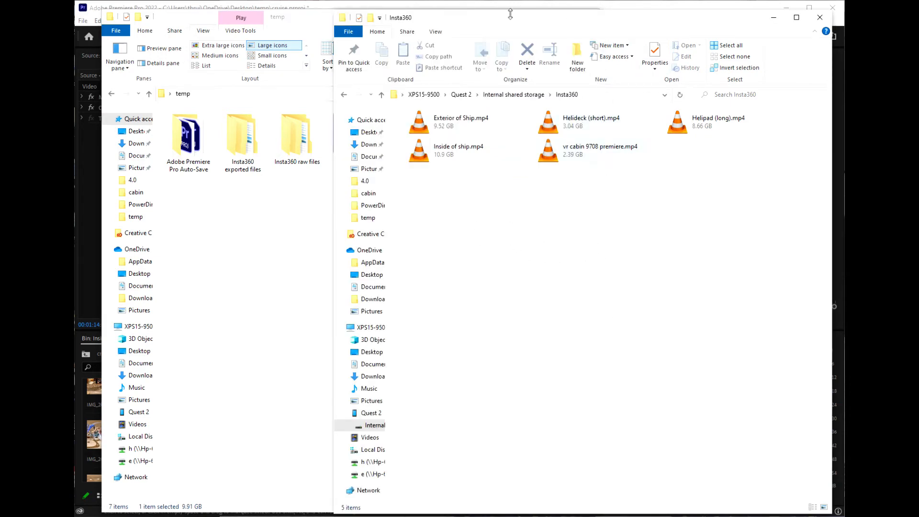
click(343, 516)
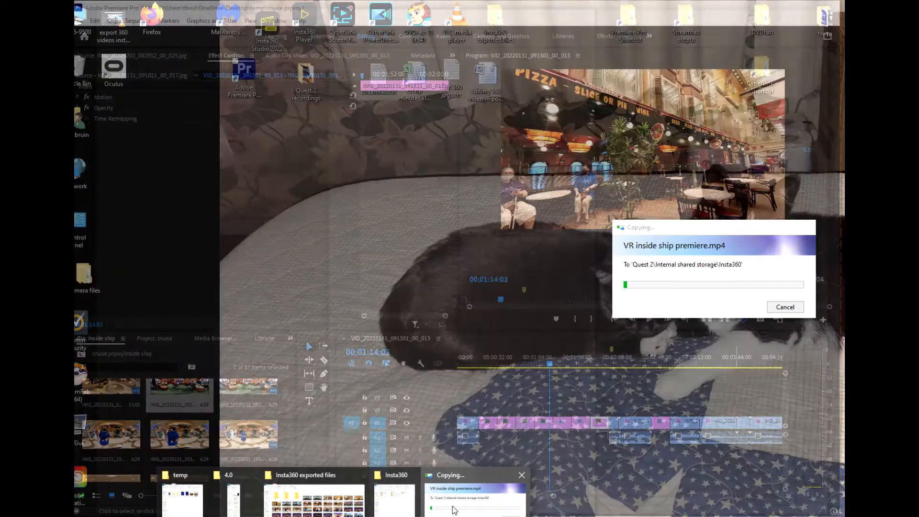
click(453, 510)
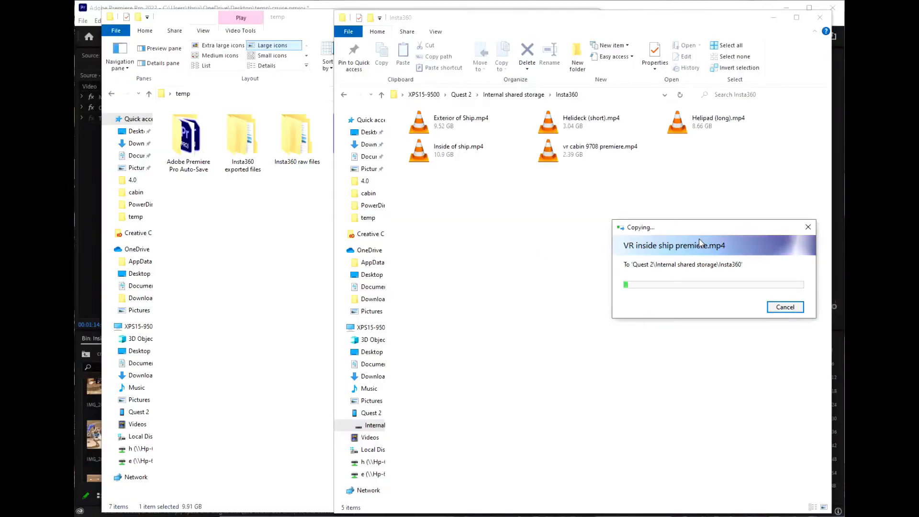
drag(696, 232, 492, 242)
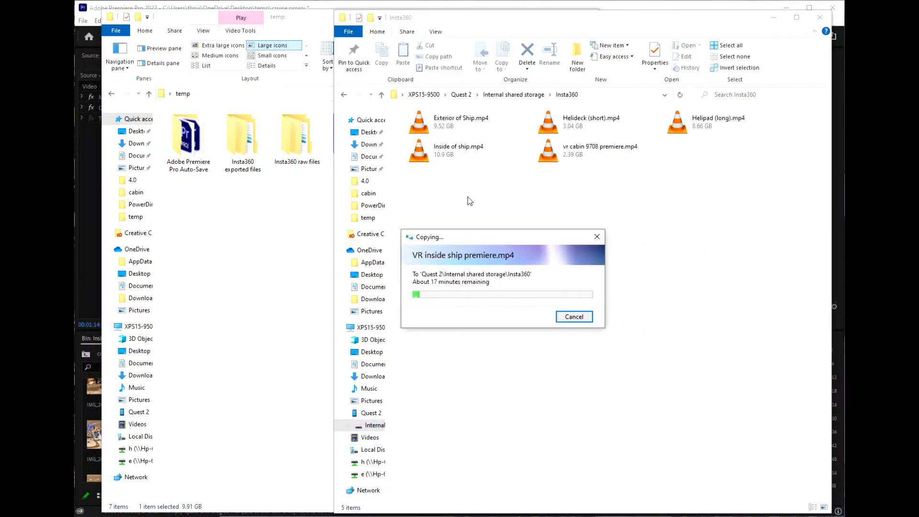
Check the file size of VR inside ship premiere.mp4 in its properties
click(287, 24)
click(512, 142)
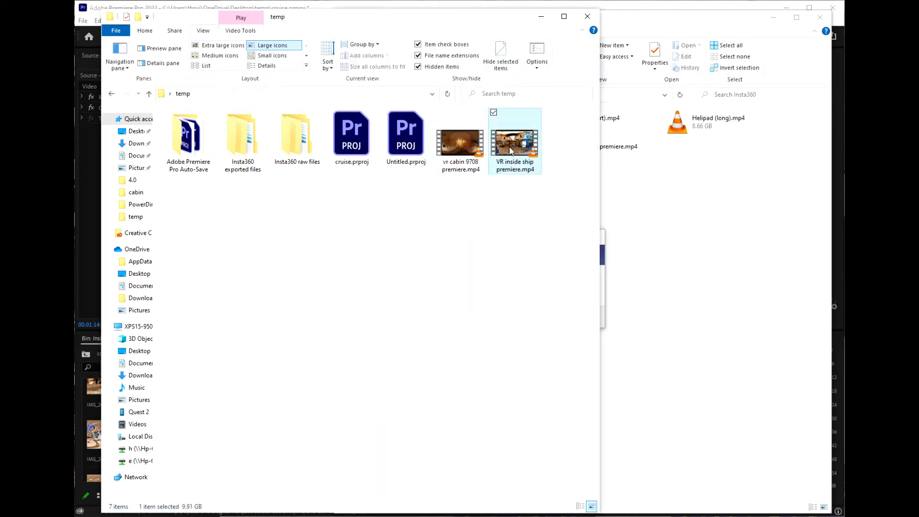
right_click(510, 147)
click(392, 362)
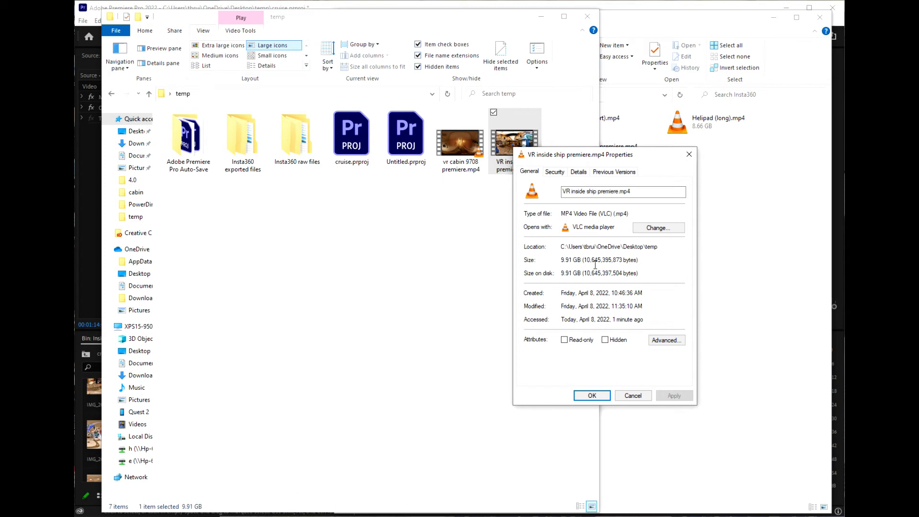
click(639, 397)
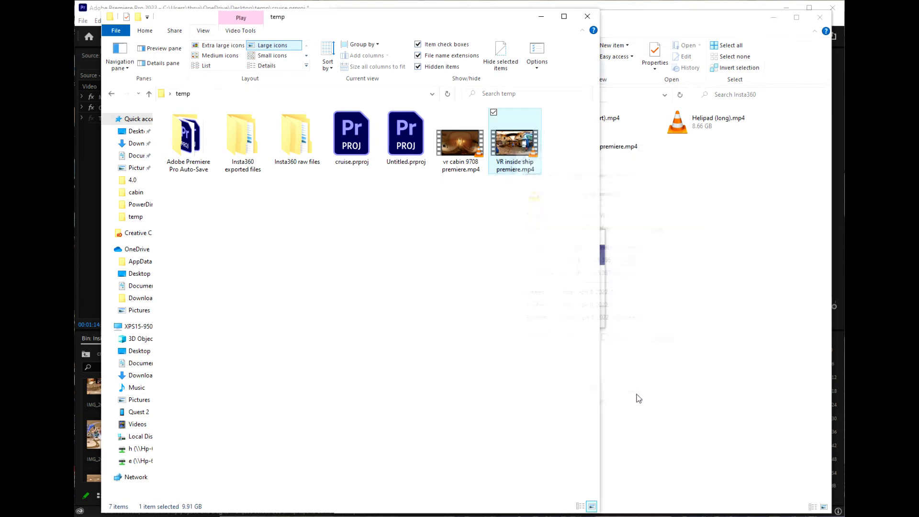
Return to the Quest 2's Insta360 folder and check the progress of the file copy
click(638, 20)
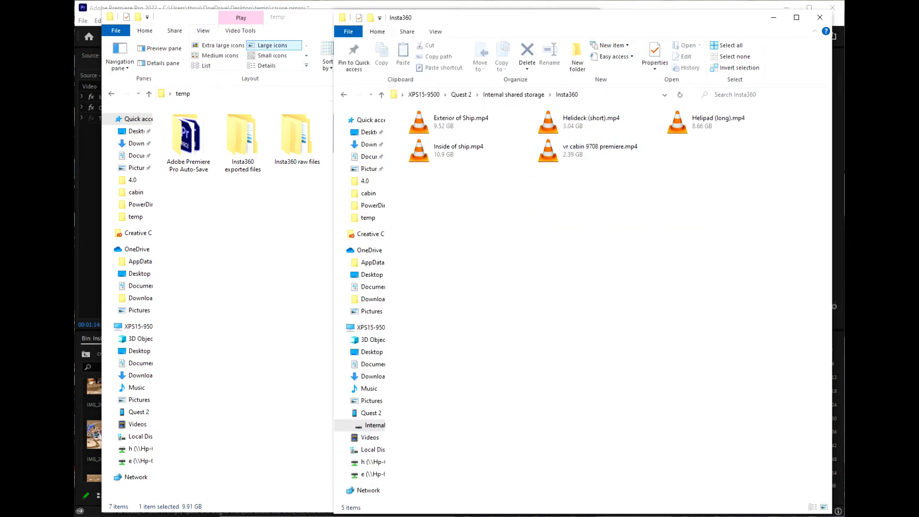
click(343, 516)
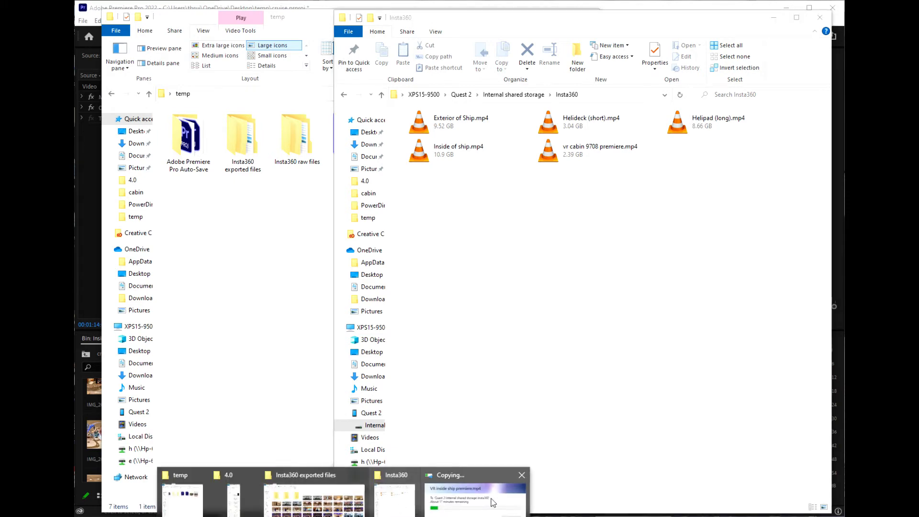
click(493, 499)
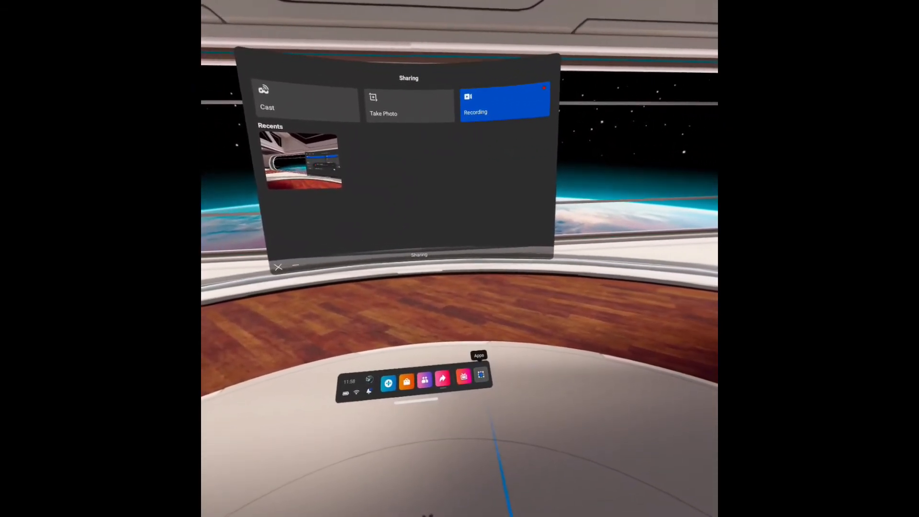
Switch to the TV app on the Quest 2 headset and play VR inside ship premiere from the media on the device
click(486, 376)
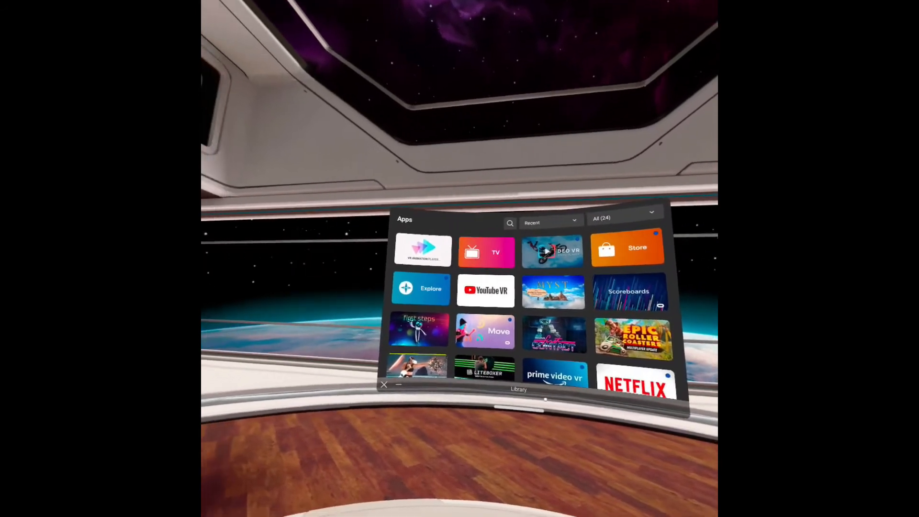
click(460, 253)
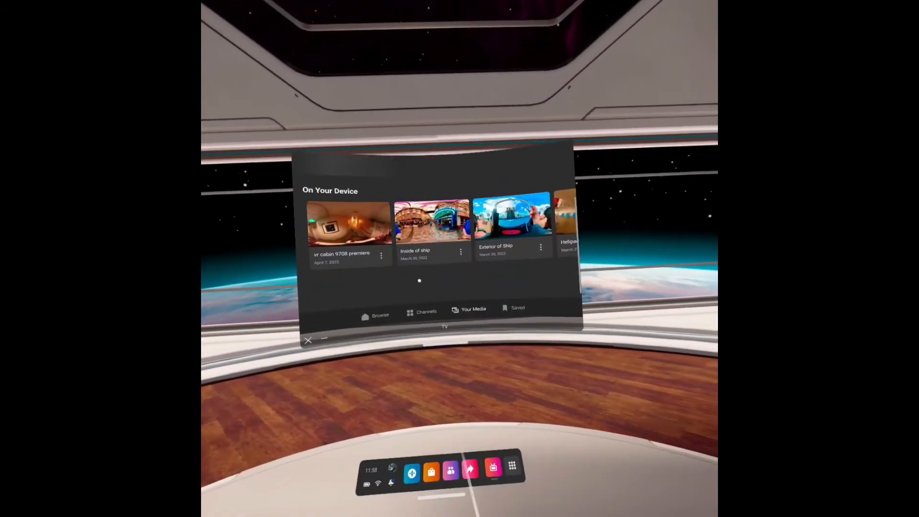
click(471, 309)
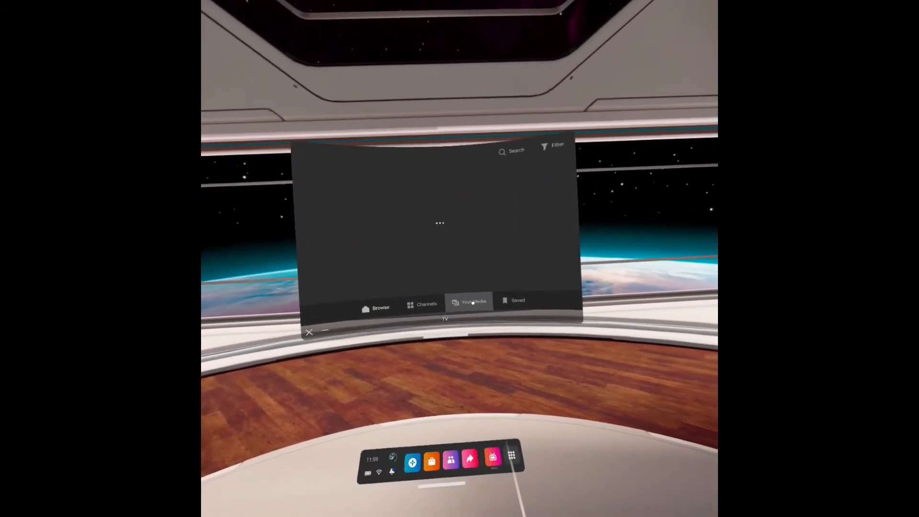
scroll(476, 307, down, 2)
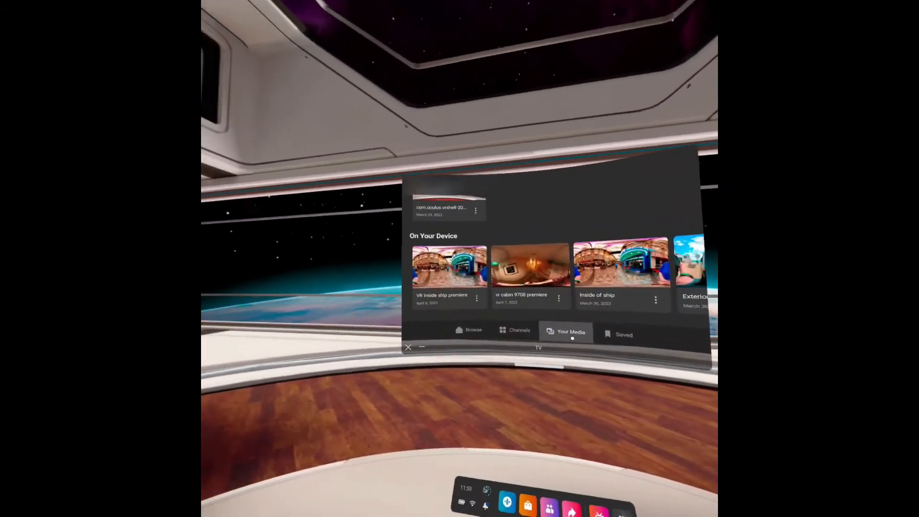
scroll(533, 325, down, 1)
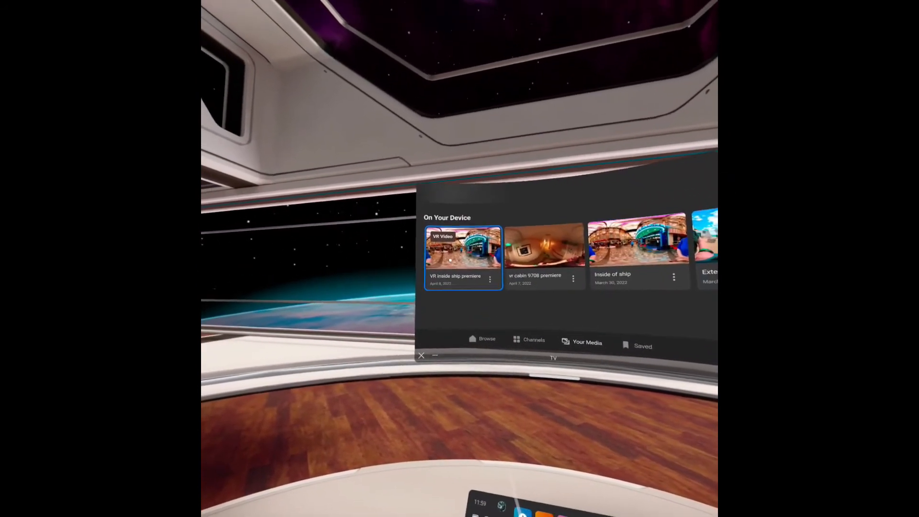
click(463, 262)
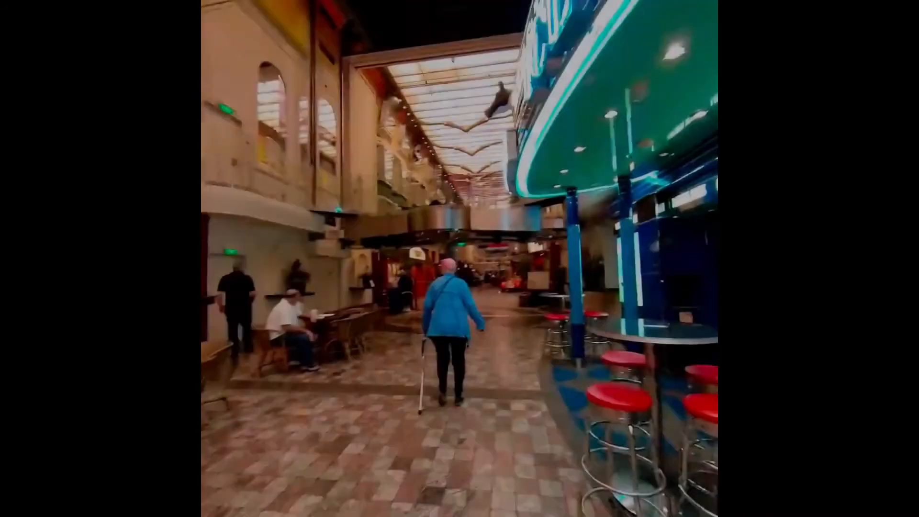